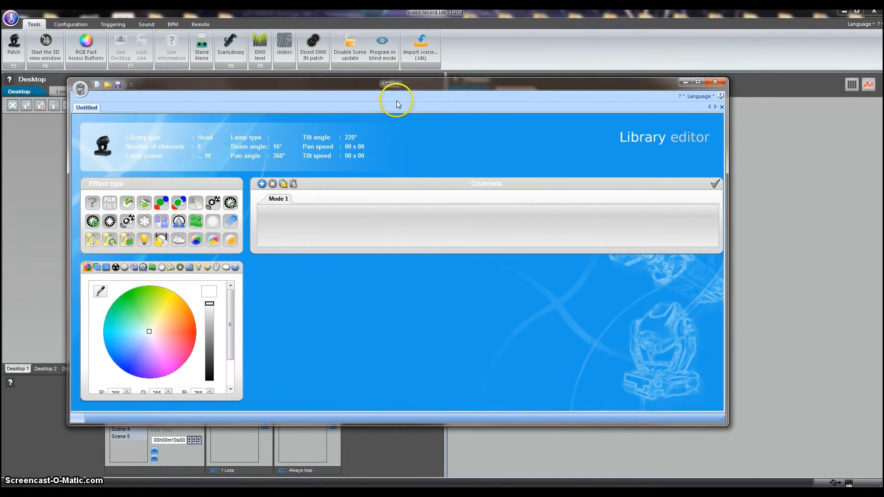
left_click_drag(413, 84, 391, 84)
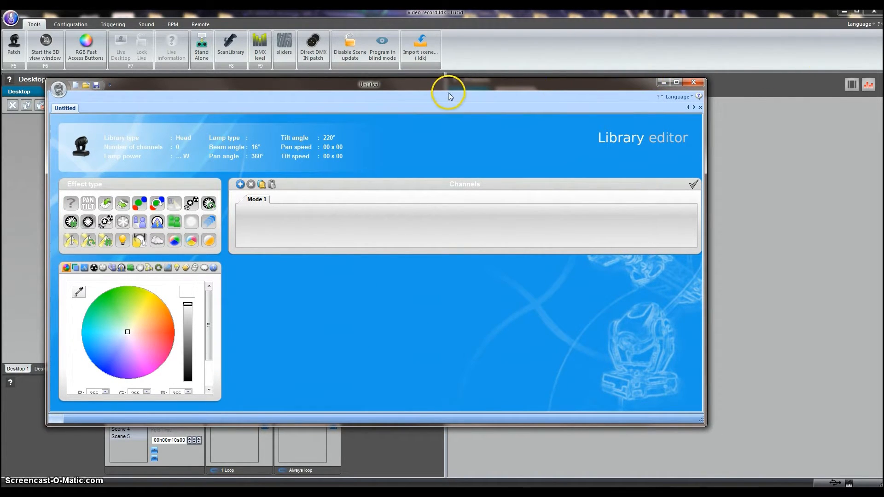
left_click_drag(313, 88, 322, 90)
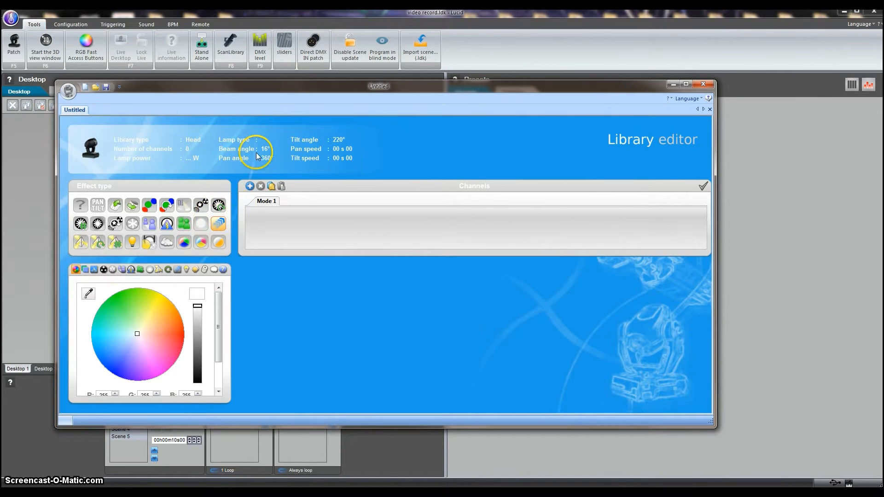
left_click_drag(282, 93, 297, 91)
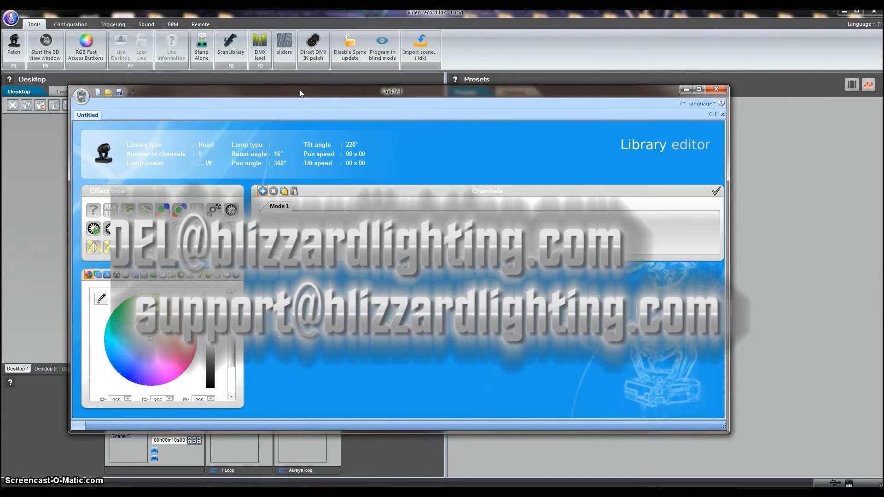
left_click_drag(307, 92, 330, 94)
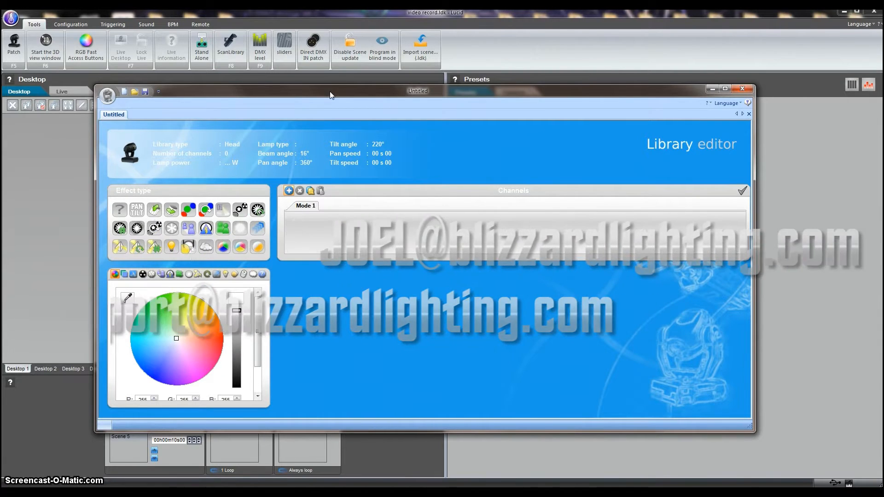
left_click_drag(335, 96, 307, 89)
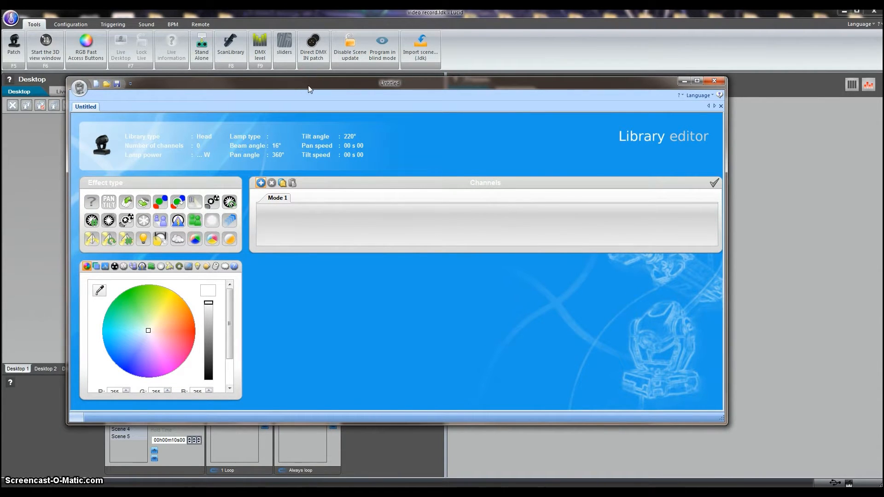
mouse_move(309, 89)
left_mouse_down()
mouse_move(312, 97)
mouse_move(319, 86)
left_mouse_up()
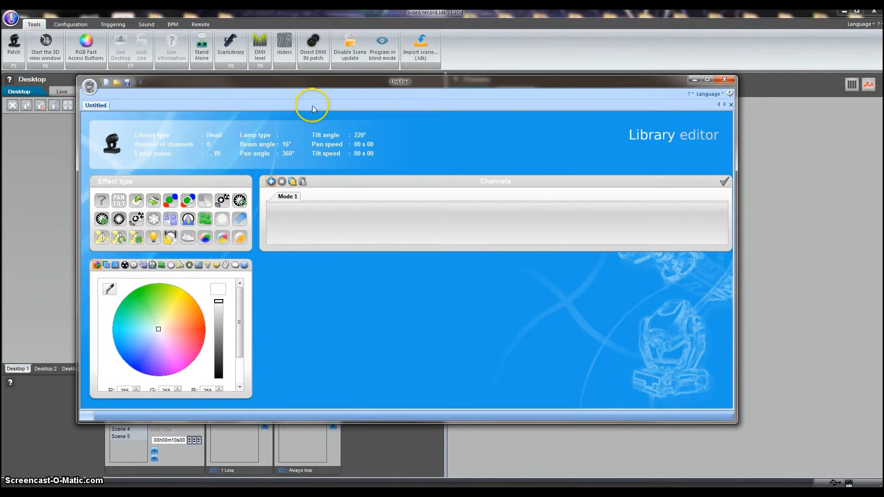
Step: Open the fixture's profile settings, browse the Head models, select the model Head under Fixtures, and accept the settings
left_click(115, 147)
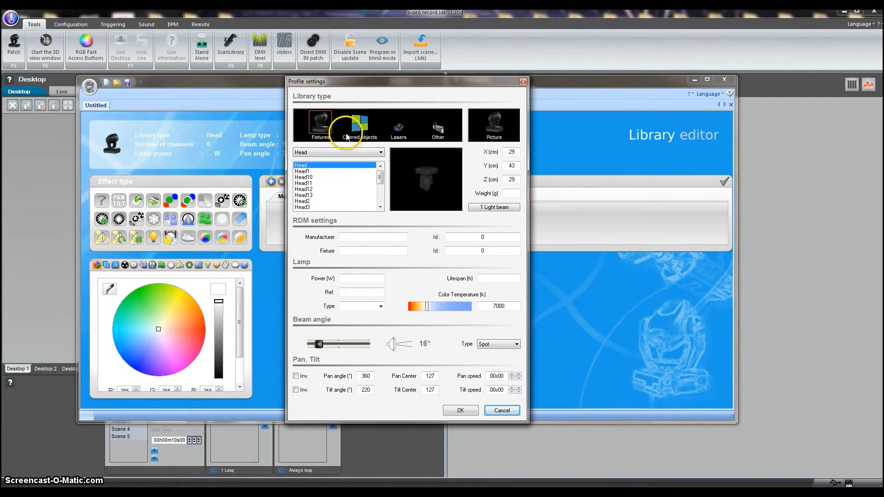
left_click(378, 153)
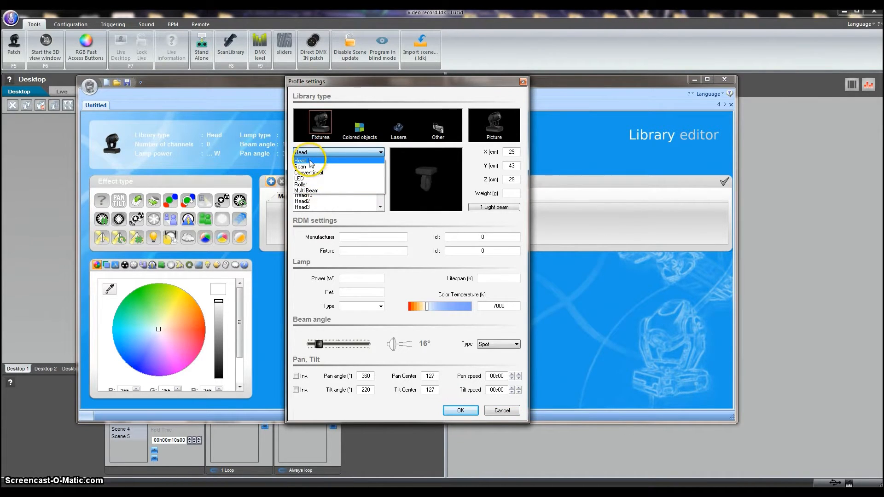
left_click(297, 121)
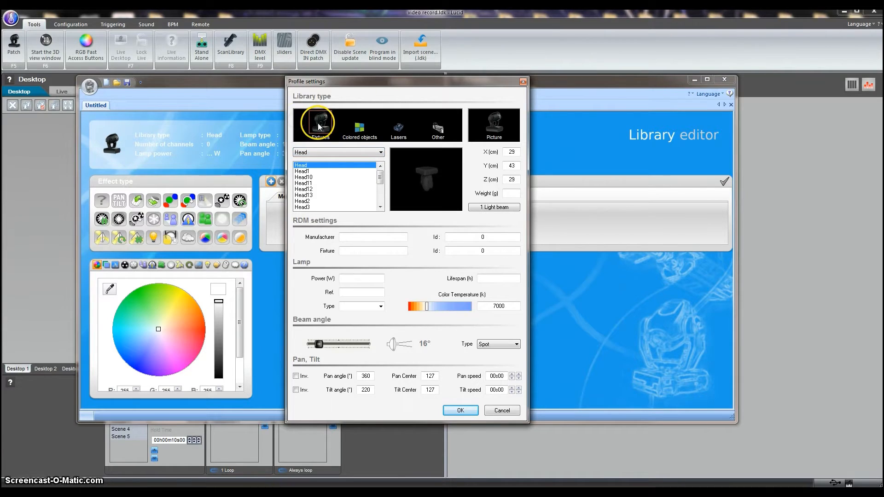
left_click(305, 183)
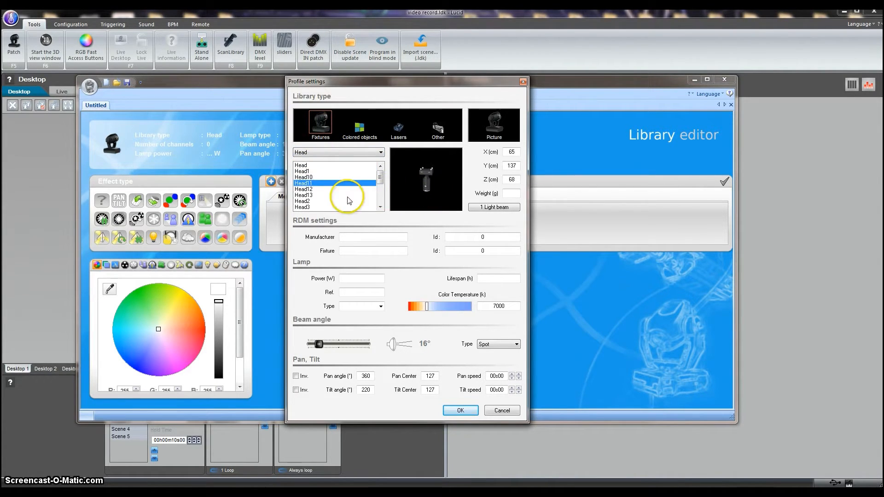
left_click(310, 196)
left_click(303, 166)
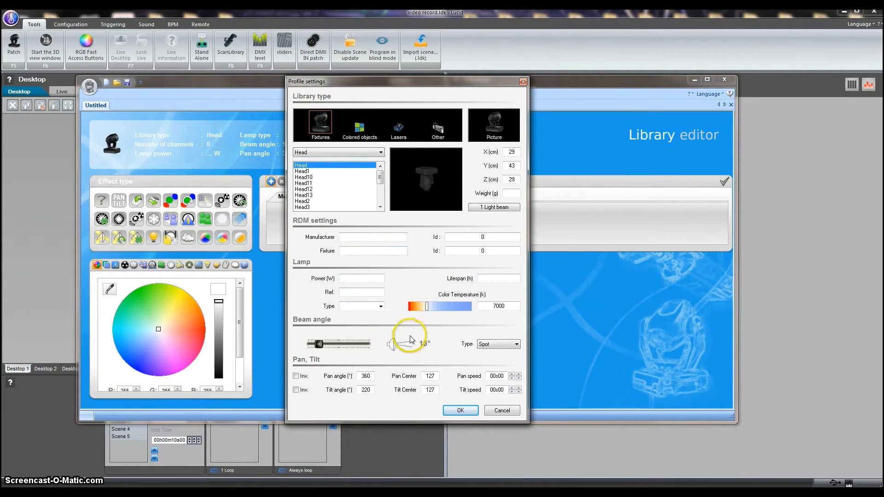
left_click(432, 346)
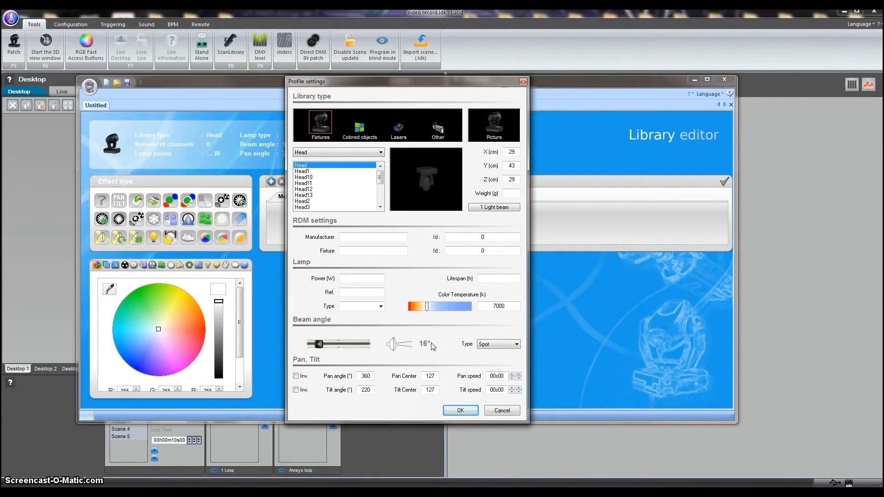
mouse_move(410, 80)
left_mouse_down()
mouse_move(446, 75)
mouse_move(422, 68)
left_mouse_up()
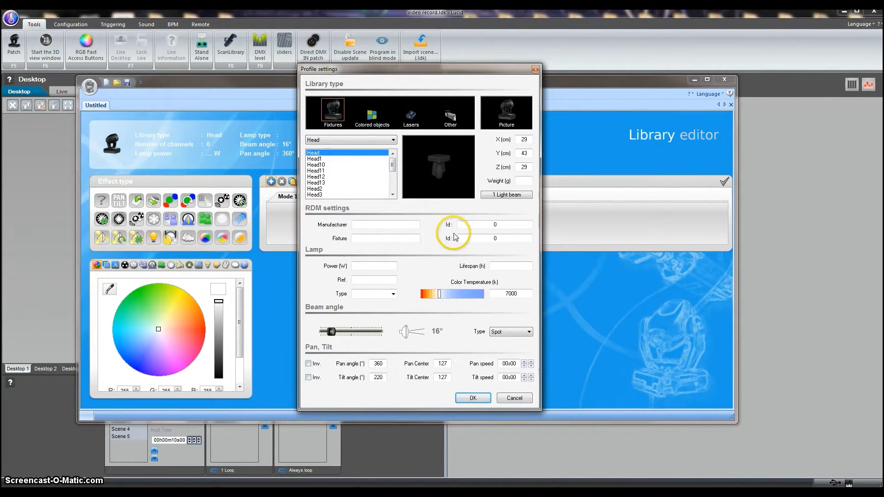
left_click(474, 399)
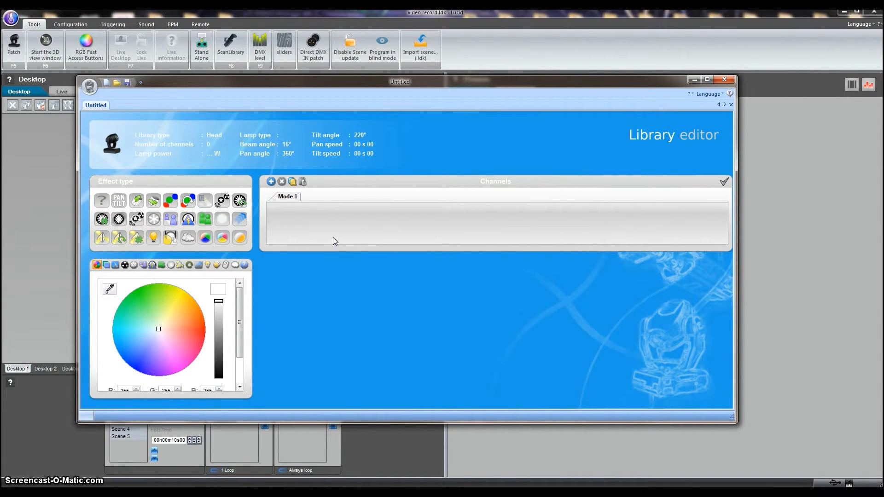
Step: Narrow the library editor window, place the switchblade-micro.pdf manual beside it, and show the 13-channel DMX values table on page 15
left_click(119, 219)
left_click_drag(737, 163, 610, 163)
left_click_drag(493, 83, 435, 88)
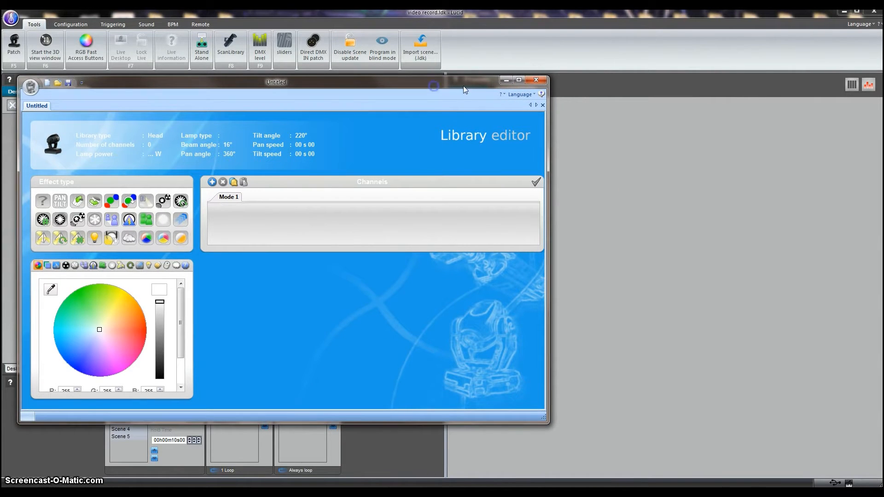
left_click_drag(883, 60, 803, 34)
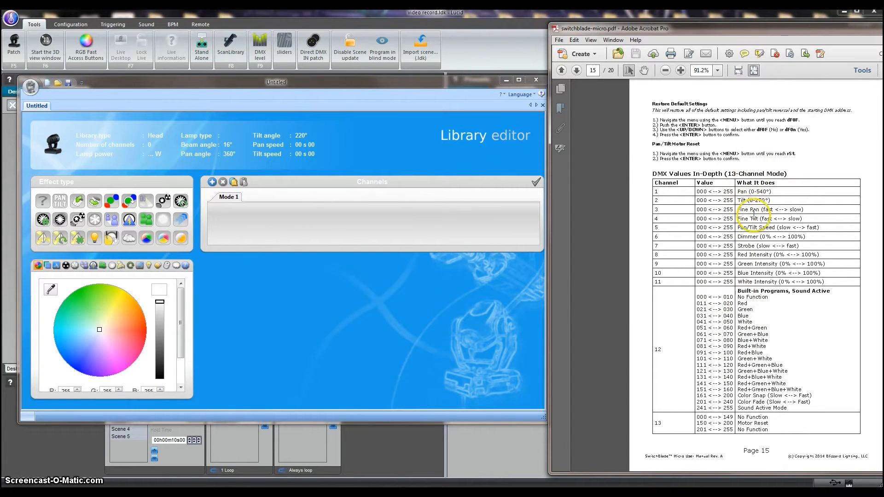
scroll(768, 221, "down", 3)
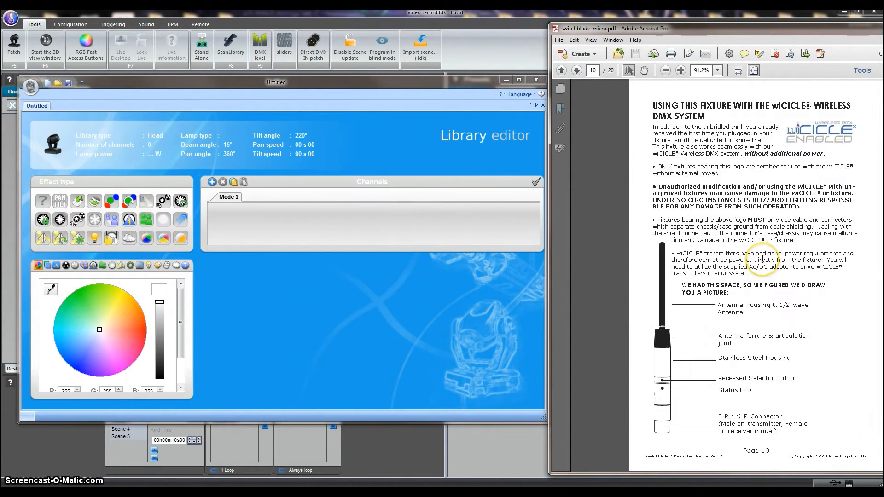
scroll(763, 259, "down", 3)
scroll(762, 259, "up", 6)
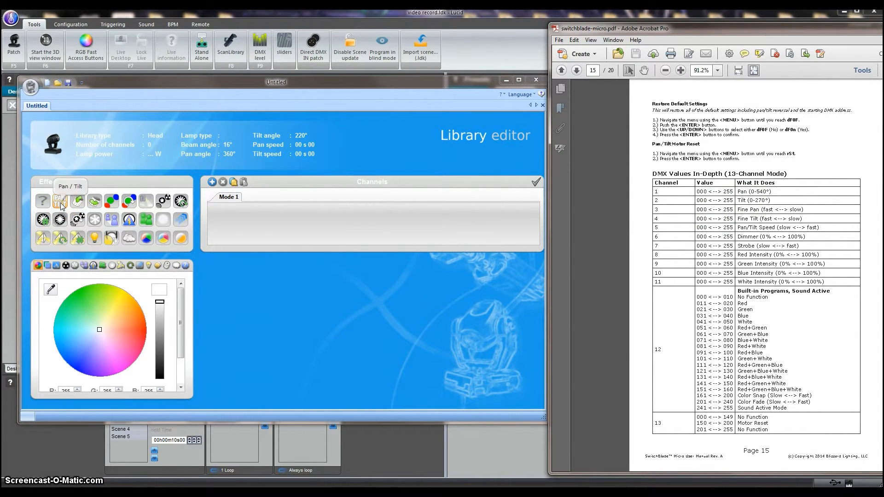
Step: Add the Pan / Tilt effect to Mode 1, then create a fine channel for Pan and place it as channel 3 after Tilt
left_click_drag(61, 206, 247, 225)
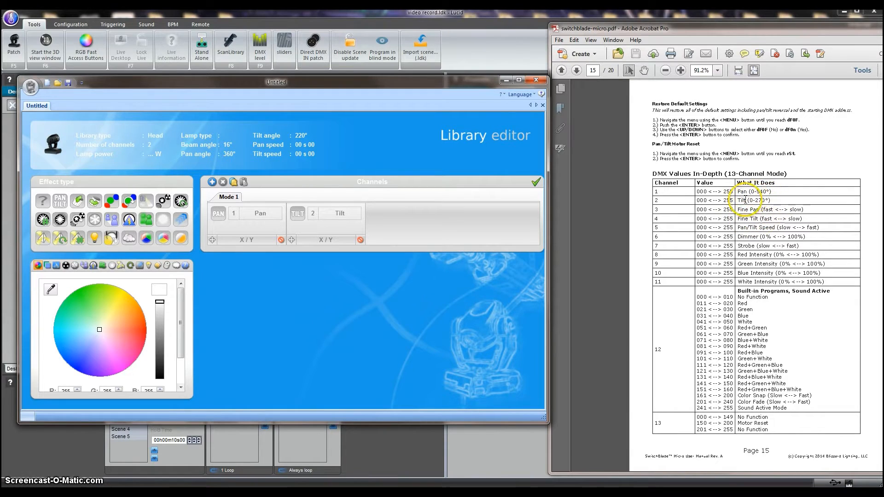
left_click(257, 227)
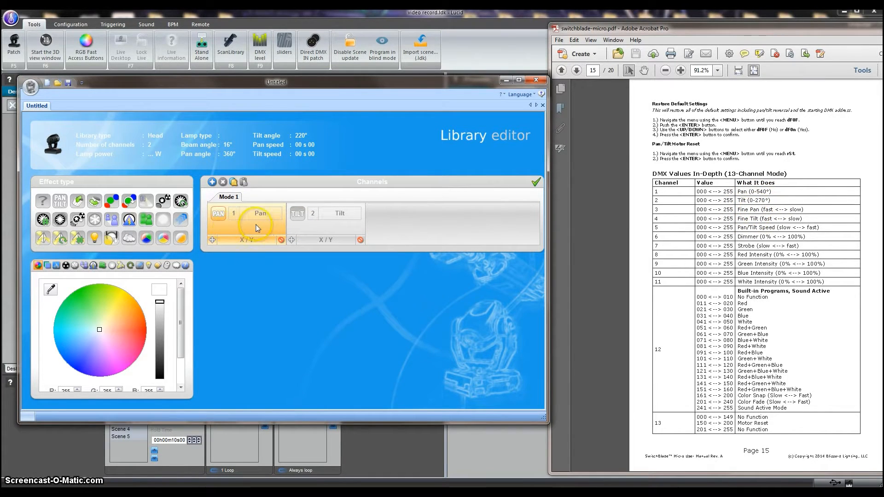
right_click(268, 228)
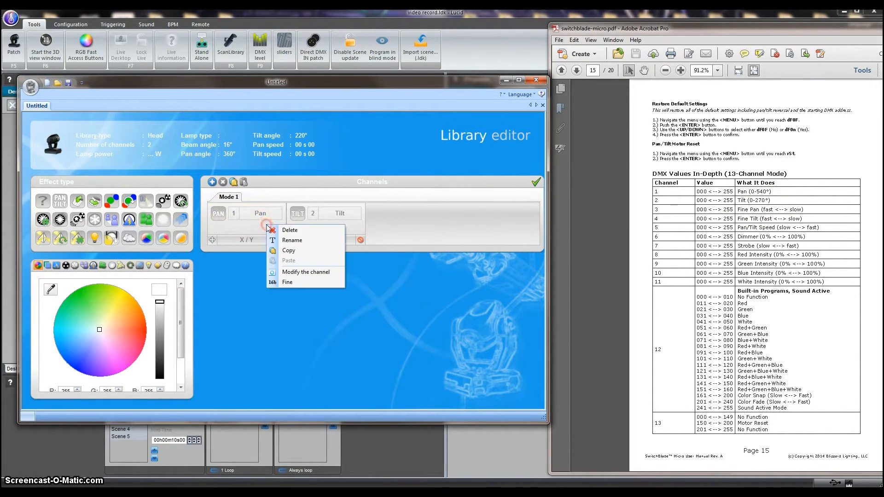
left_click(289, 284)
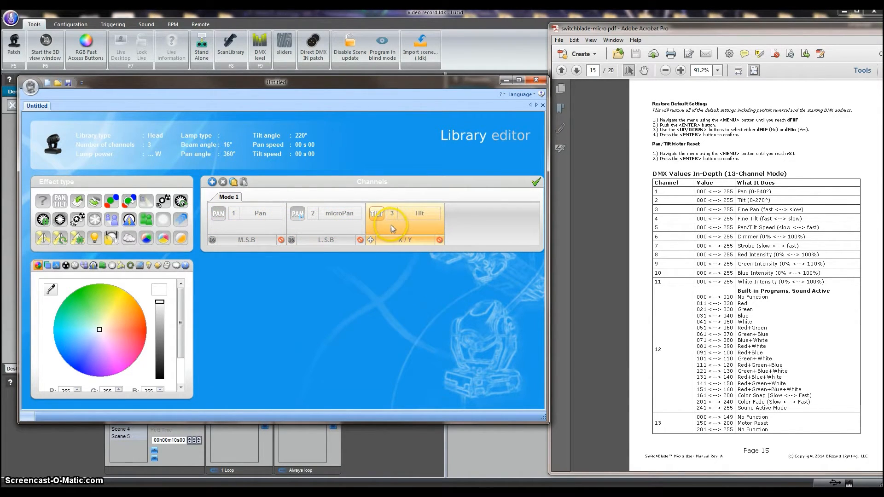
left_click_drag(330, 228, 438, 232)
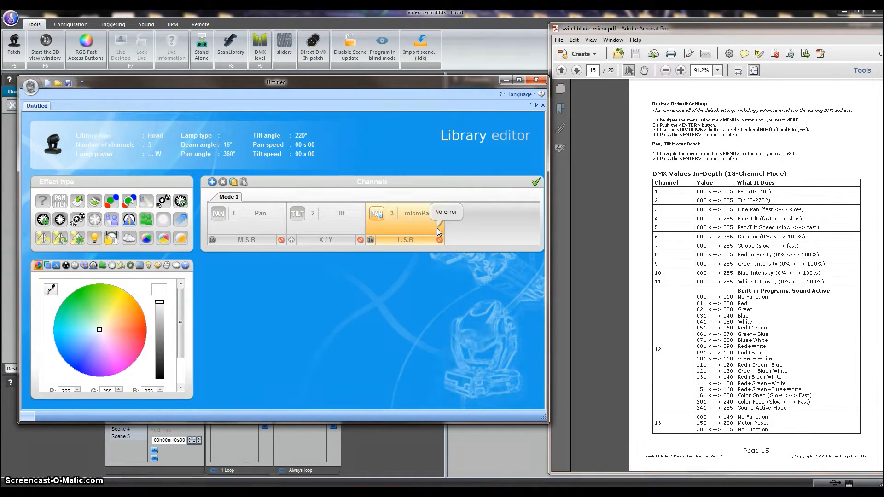
Step: Create a fine channel for Tilt and place it as channel 4, after the fine pan channel
left_click(339, 223)
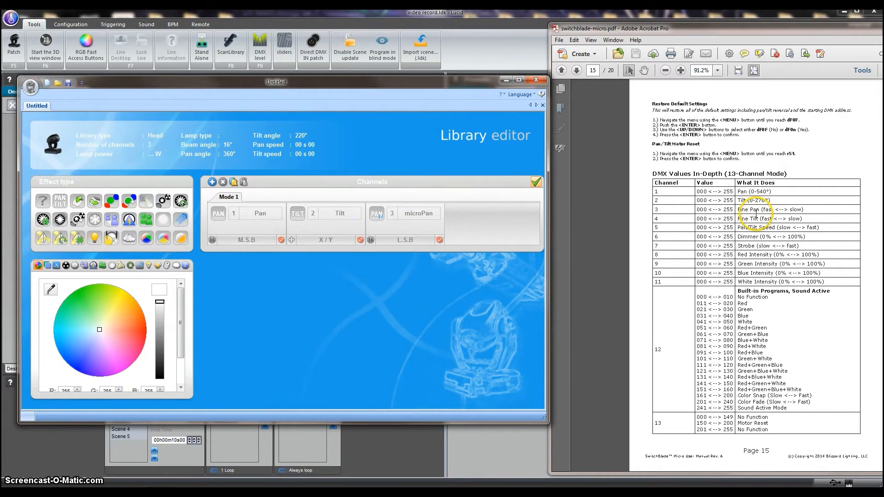
right_click(339, 226)
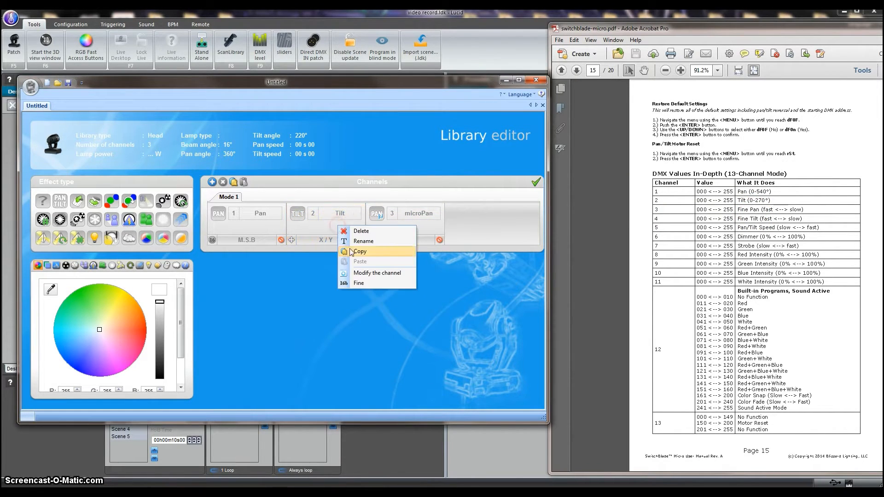
left_click(358, 284)
left_click_drag(394, 228, 513, 223)
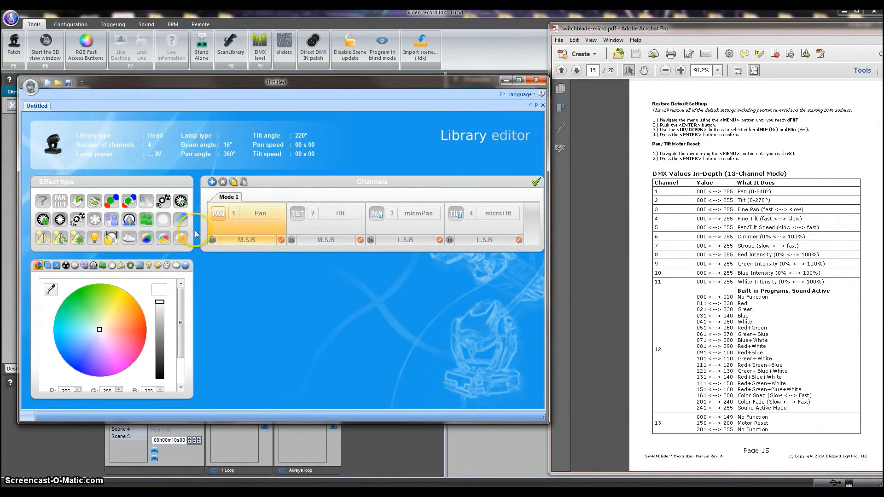
Step: Add the Speed effect as channel 5 of Mode 1 and review the profile's error report
left_click_drag(182, 223, 510, 215)
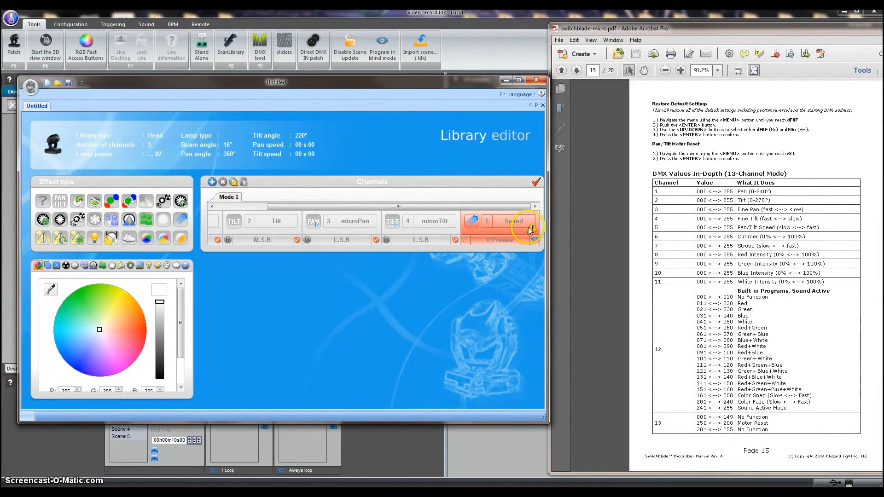
left_click(536, 183)
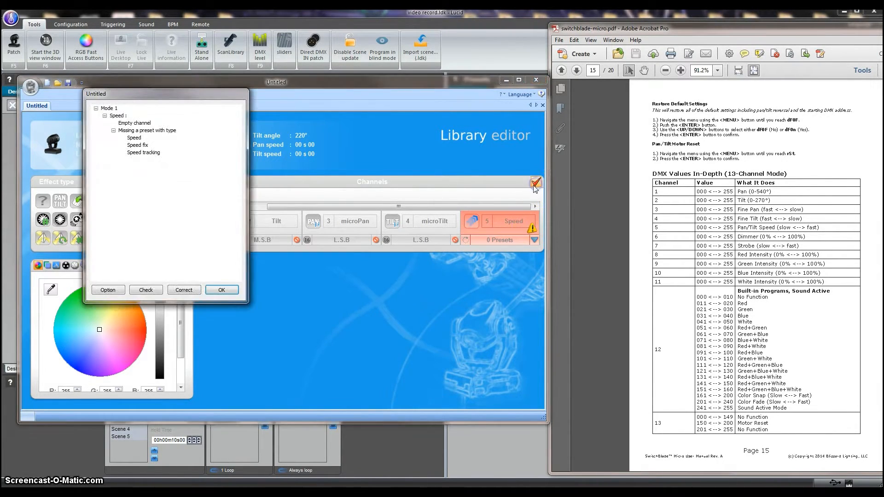
left_click(537, 185)
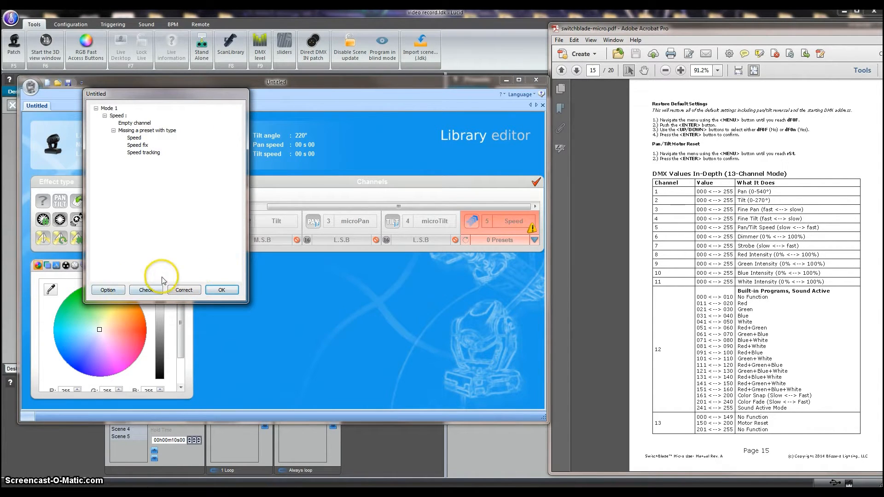
left_click(228, 291)
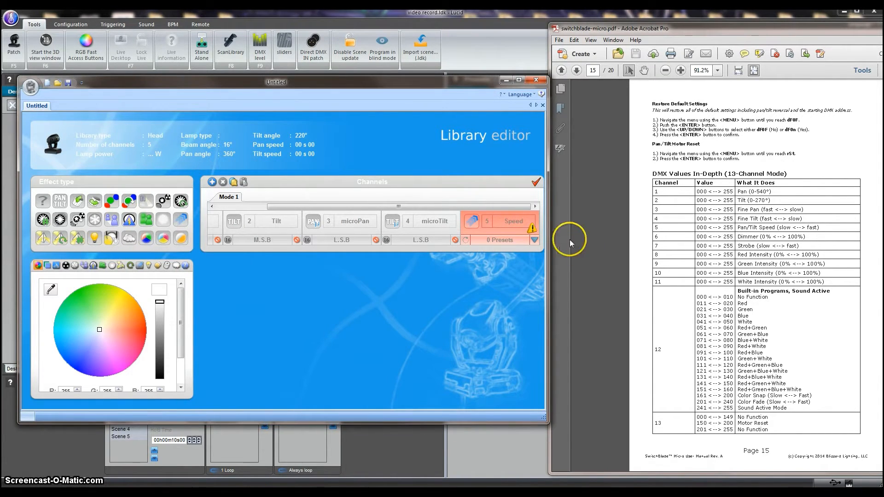
Step: Open the preset list of the channel 5 Speed effect and add the first Speed preset to it
left_click(535, 241)
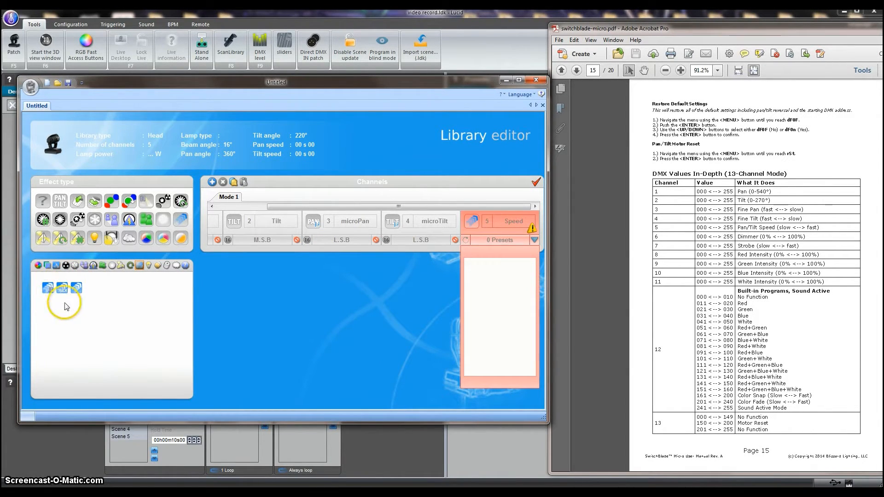
left_click(140, 265)
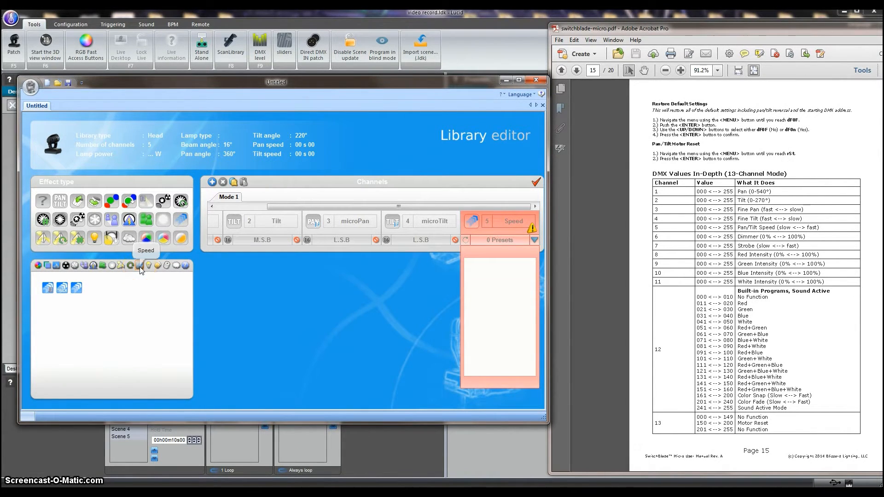
left_click(77, 290)
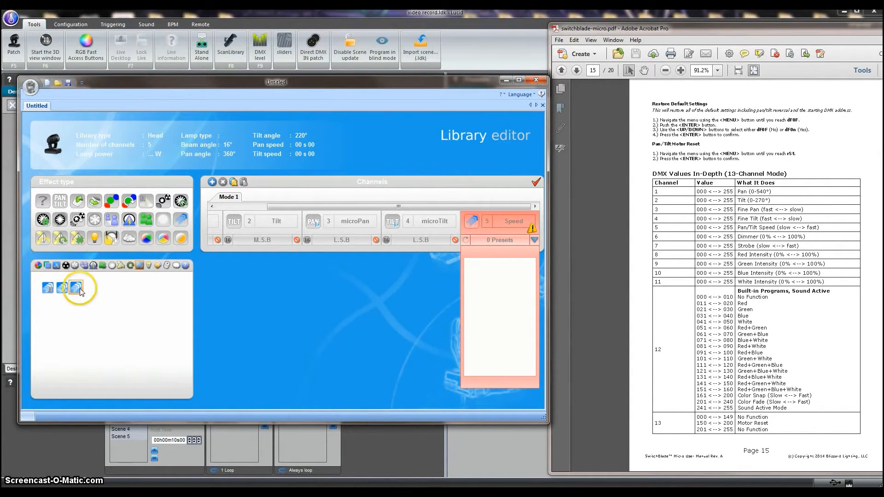
left_click(46, 290)
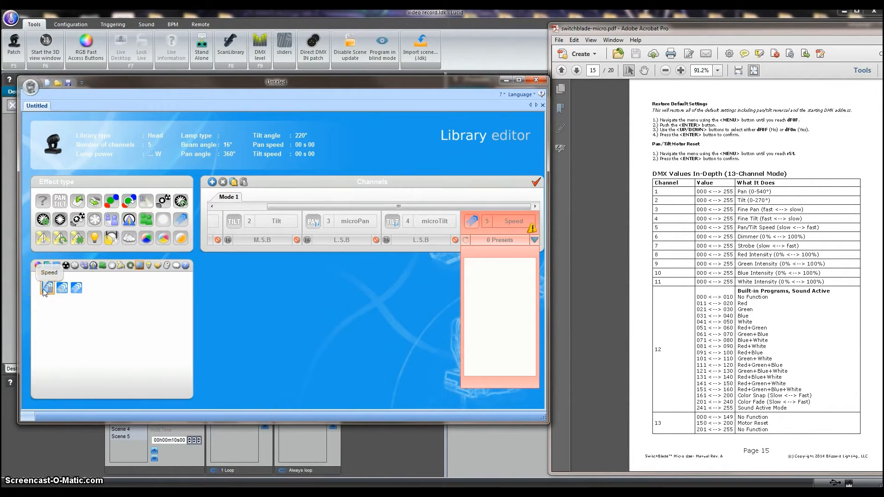
left_click(46, 290)
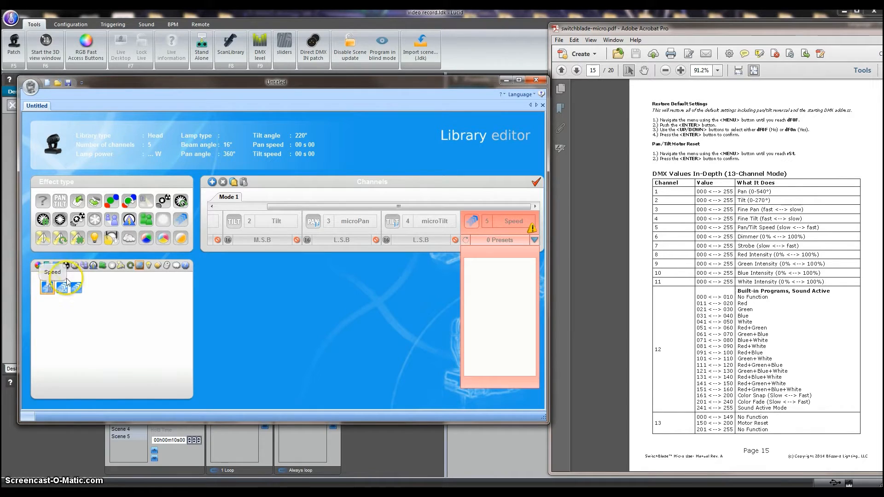
left_click(139, 207)
left_click_drag(47, 287, 496, 297)
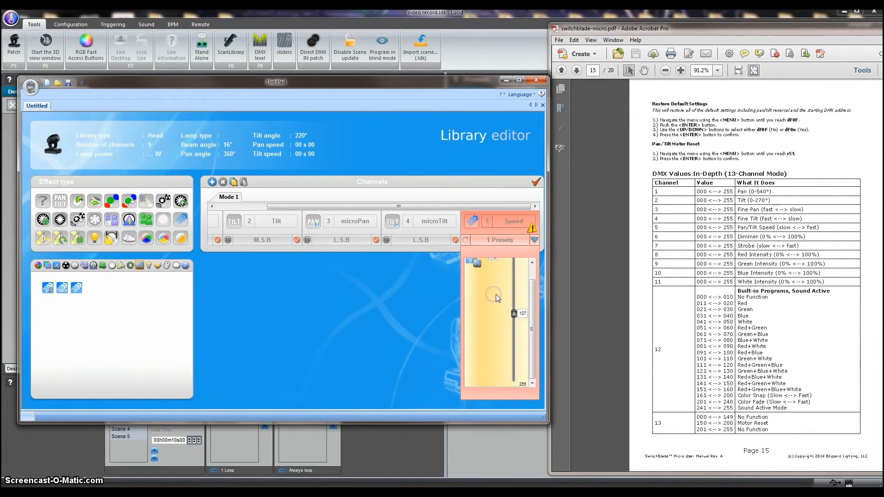
left_click_drag(535, 329, 536, 298)
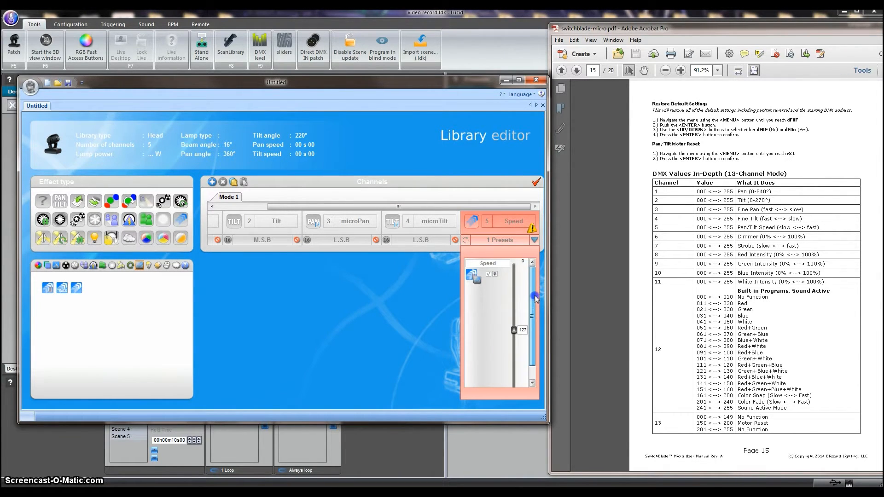
Step: Set the Speed preset's default level to 0 and try its Step/Proportional option on the level slider
left_click(491, 276)
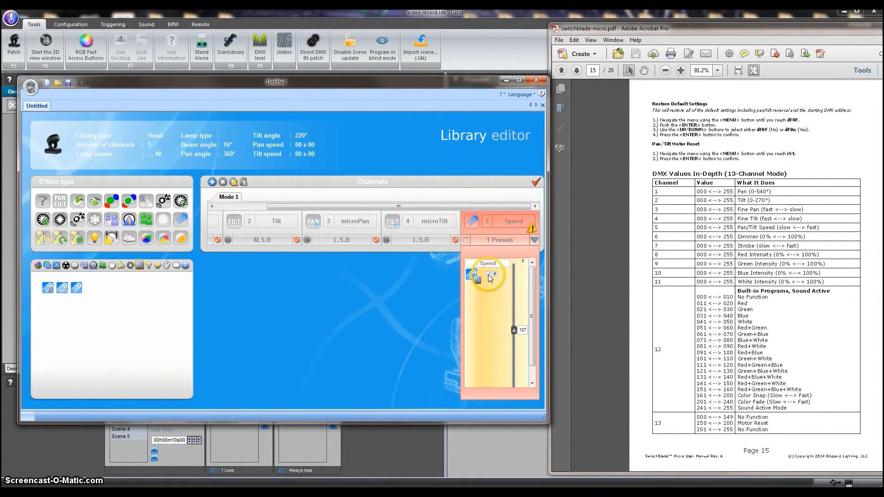
left_click_drag(514, 330, 514, 263)
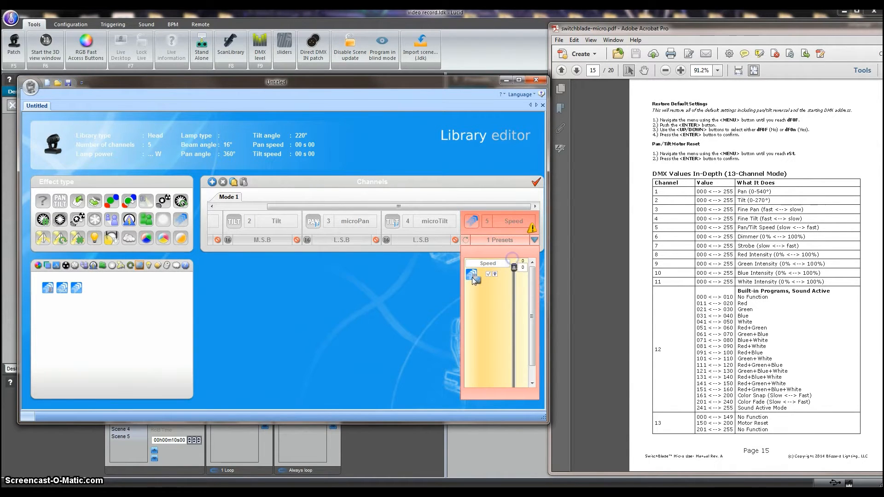
left_click(488, 274)
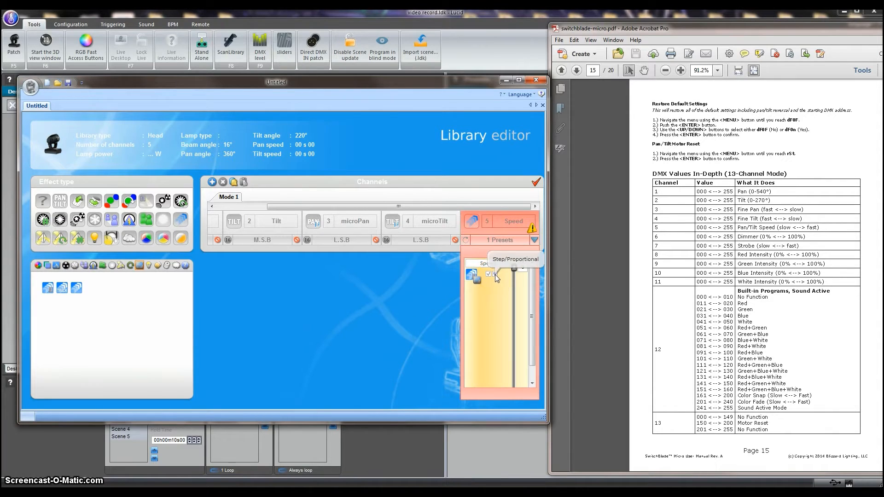
left_click(496, 275)
left_click(529, 299)
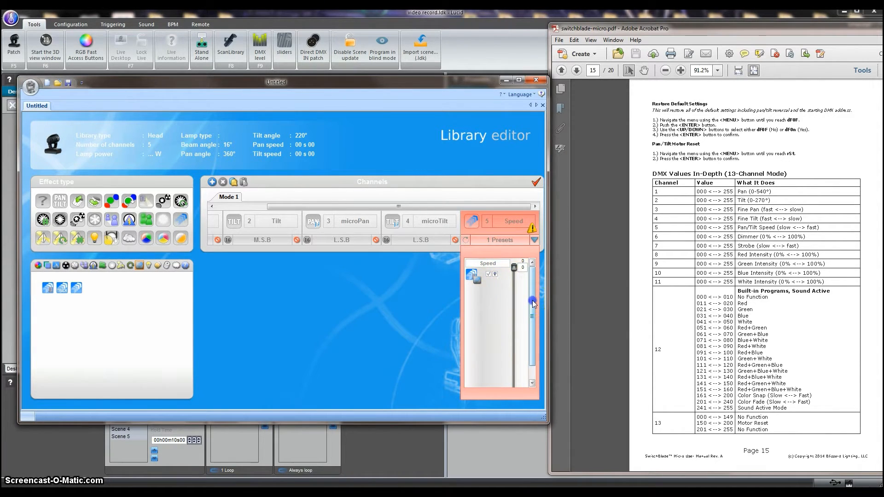
left_click(515, 269)
left_click_drag(515, 281, 520, 354)
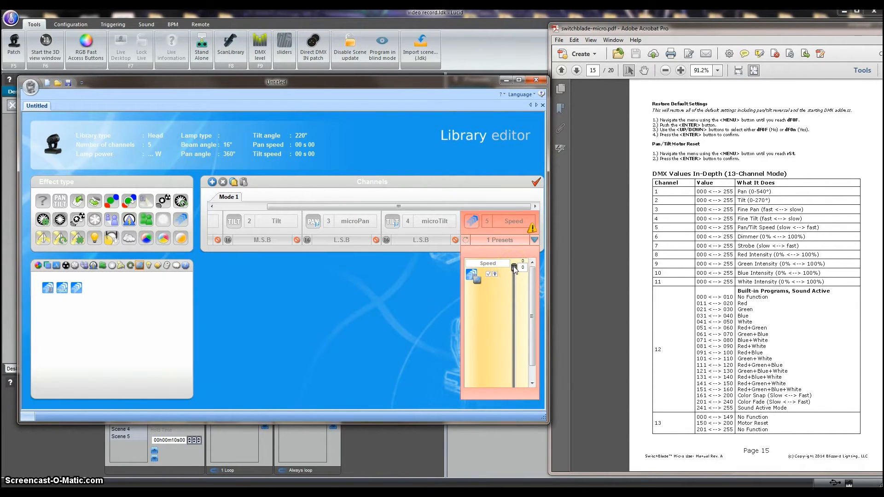
left_click_drag(514, 267, 514, 324)
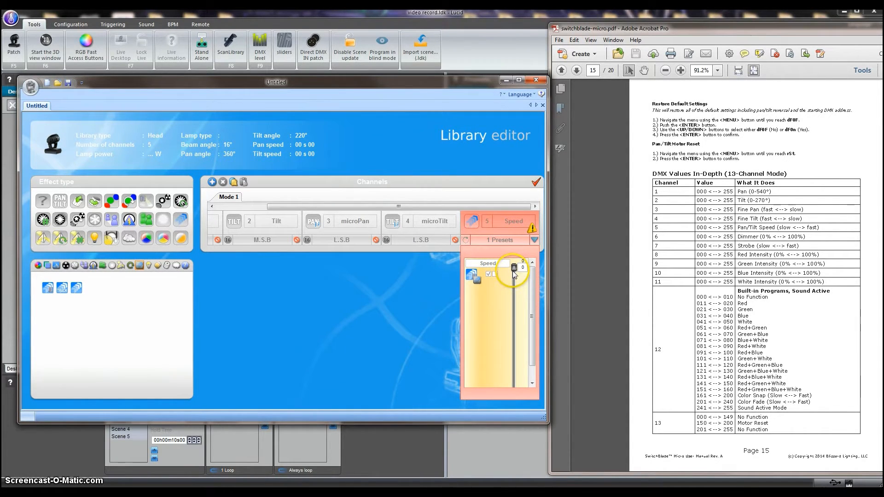
Step: Switch to the main Lucid window, try the Dimmer preset's fader on a Puck RGB fixture, and return to the library editor
left_click(510, 438)
left_click(328, 200)
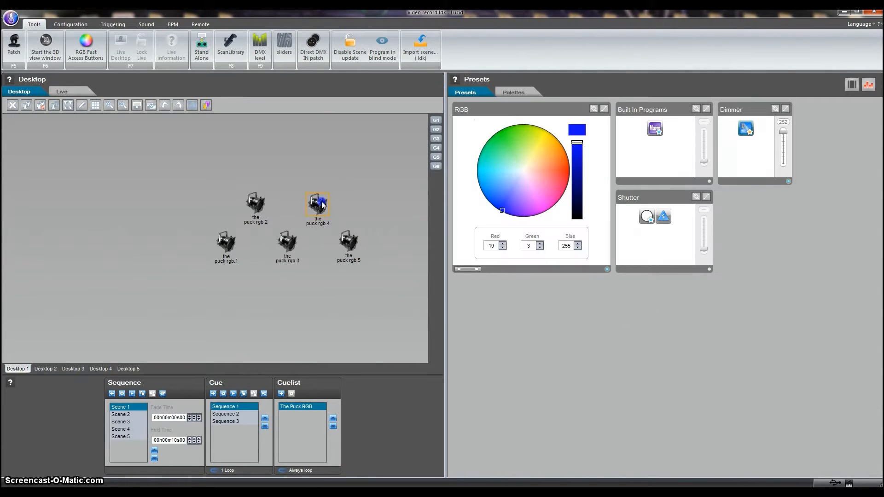
left_click_drag(783, 132, 788, 134)
left_click_drag(786, 158, 786, 125)
left_click(516, 484)
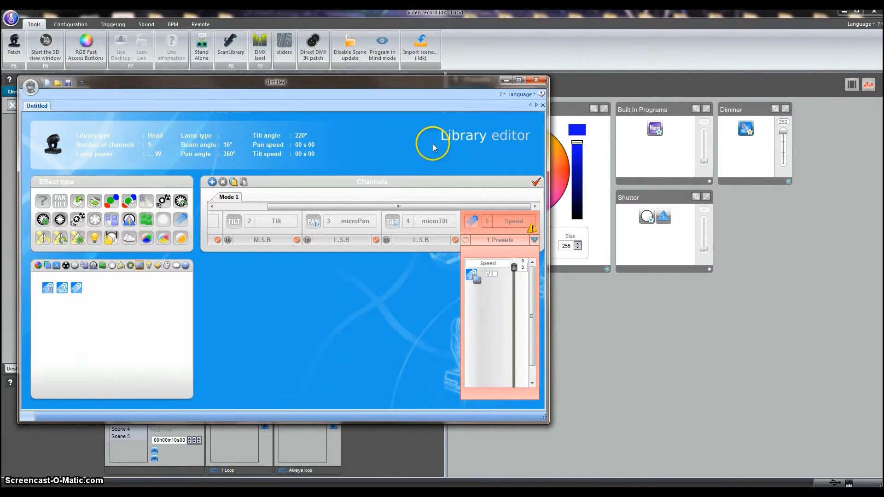
Step: Reposition the library editor window and set the Speed preset to Proportional with its default level at 0
left_click_drag(451, 83, 520, 79)
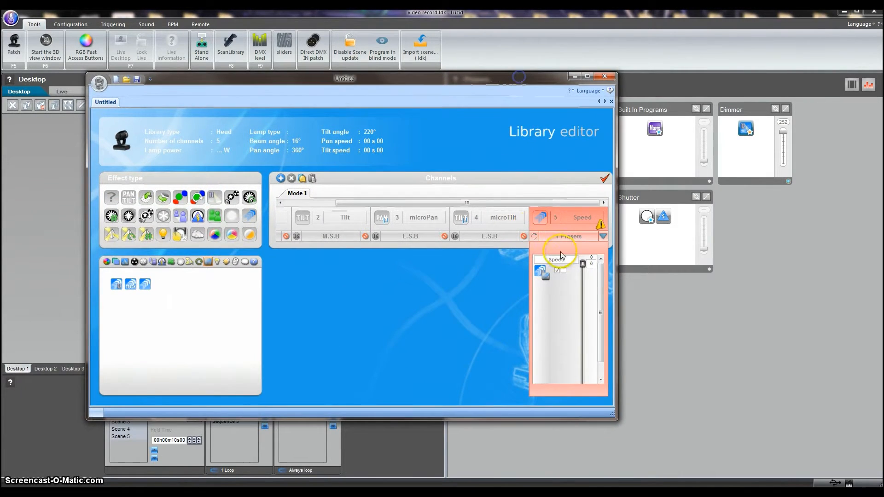
left_click(563, 271)
left_click_drag(582, 264, 586, 271)
left_click_drag(589, 318, 584, 244)
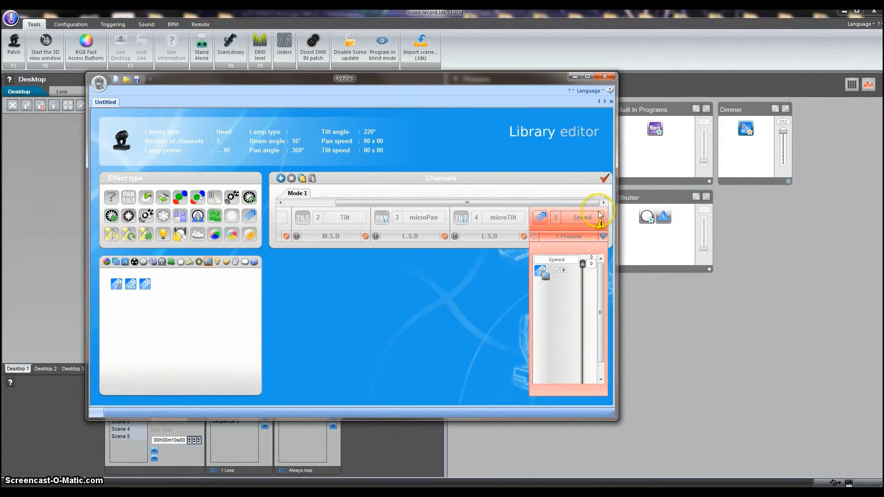
Step: Review the profile's error report and assign the Speed preset's target channel to X / Y (Ch 1) in its properties
left_click(604, 176)
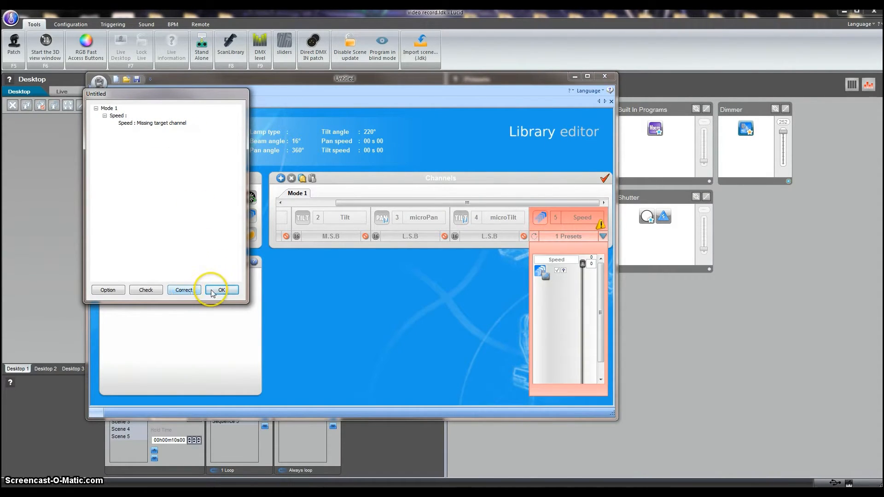
left_click(226, 289)
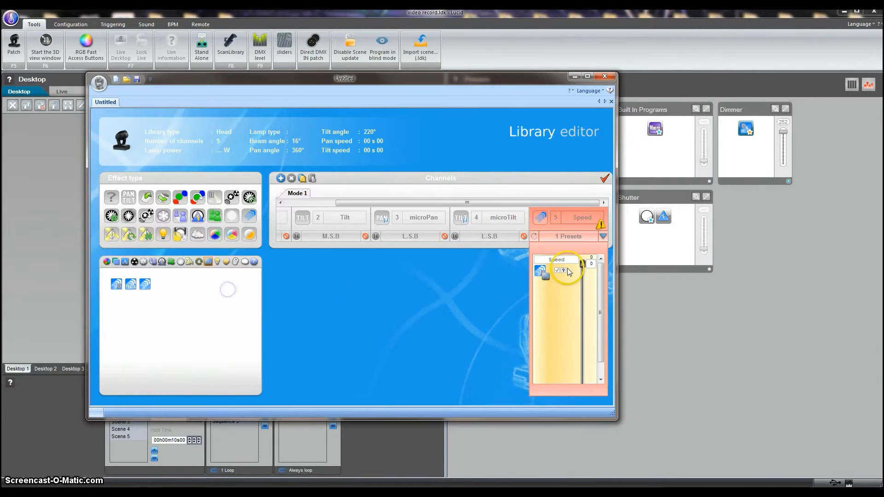
right_click(550, 291)
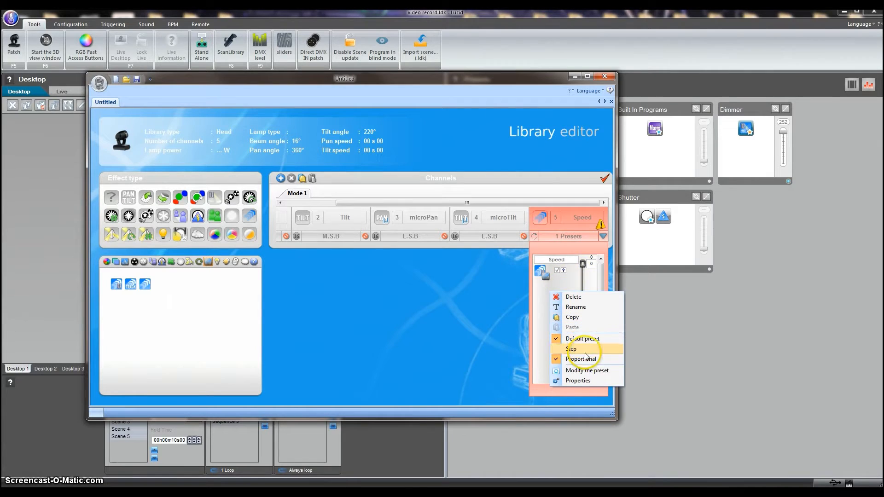
left_click(577, 381)
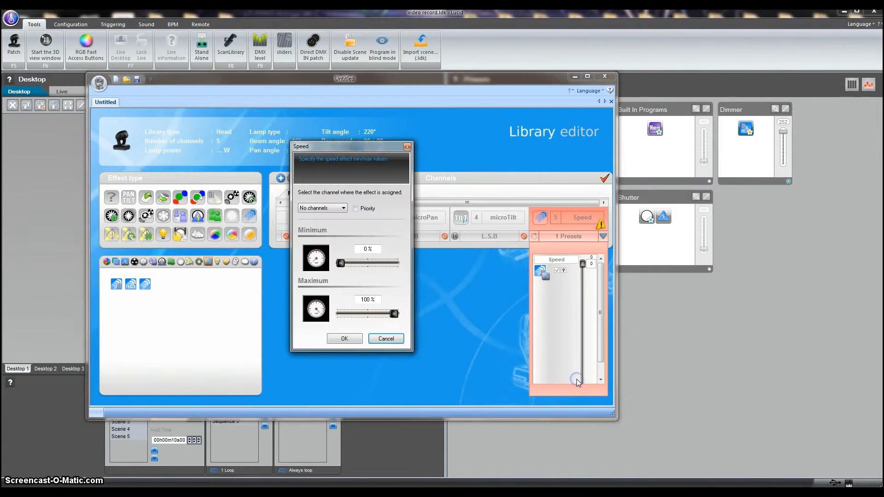
left_click(334, 210)
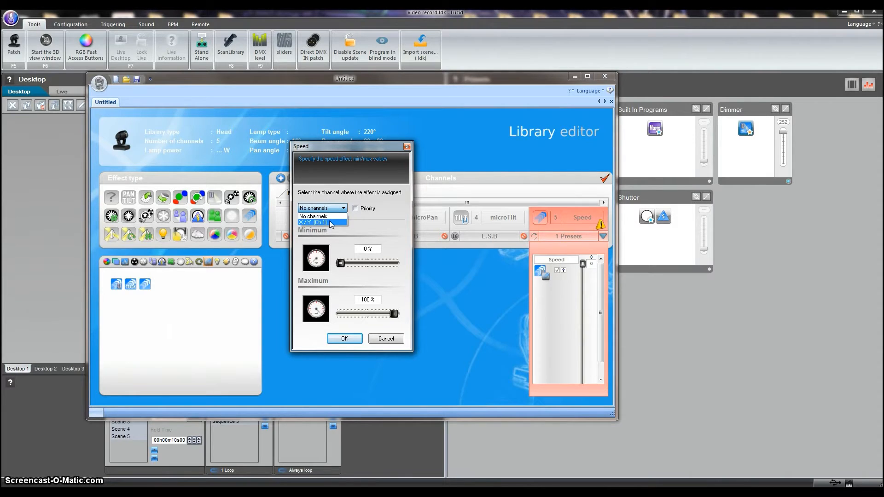
left_click(327, 222)
left_click(345, 339)
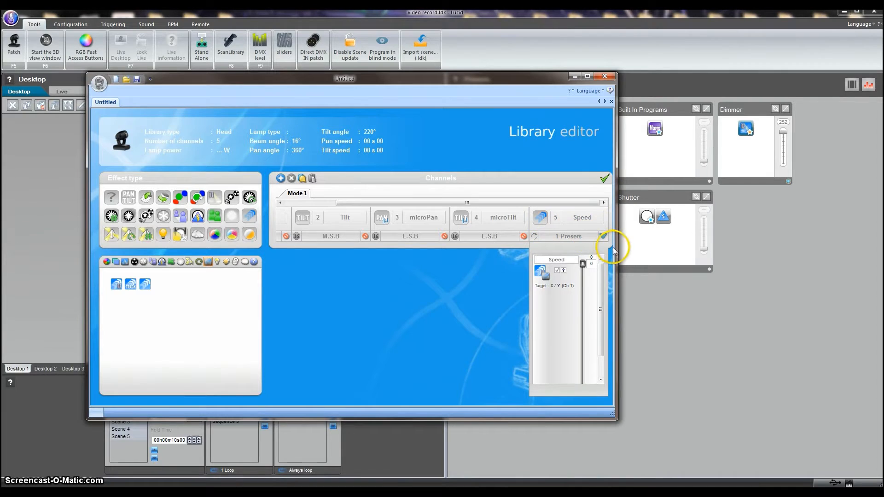
Step: Widen the library editor window slightly and place it beside the switchblade-micro.pdf manual's DMX table
left_click_drag(618, 252, 636, 251)
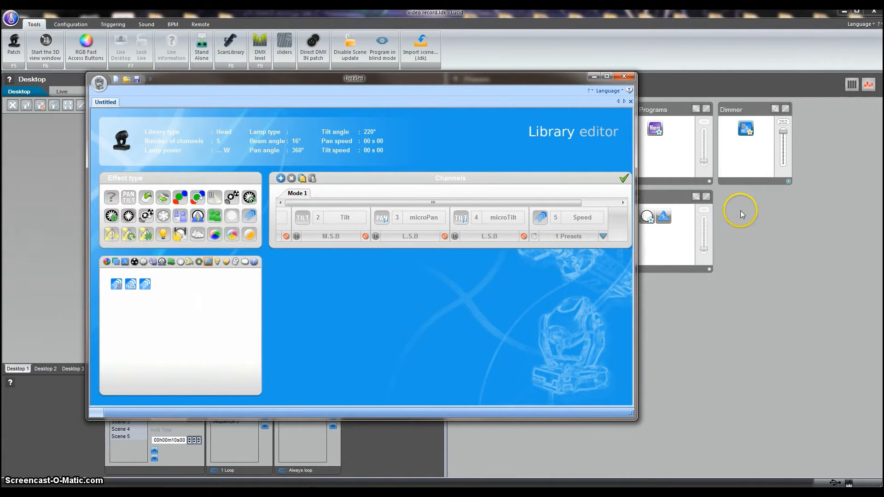
key("alt+Tab")
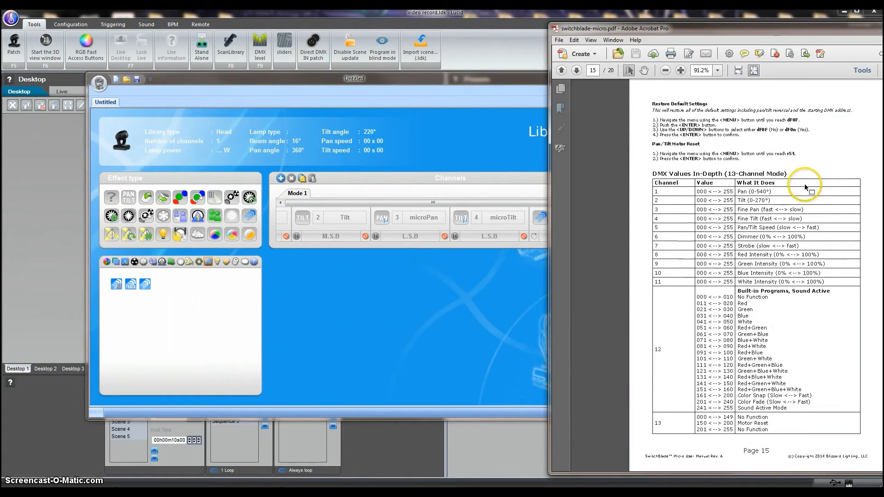
left_click_drag(523, 83, 441, 86)
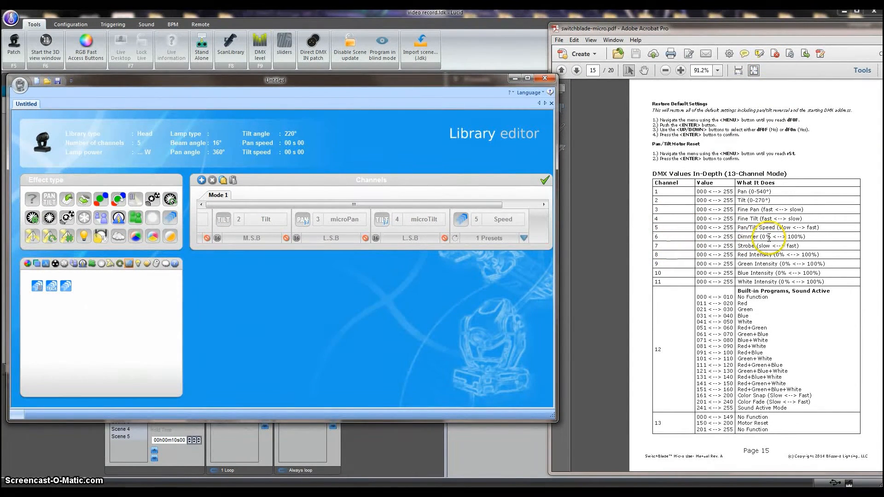
Step: Add the Dimmer effect as channel 6 of Mode 1 and check the profile's error report
left_click(395, 241)
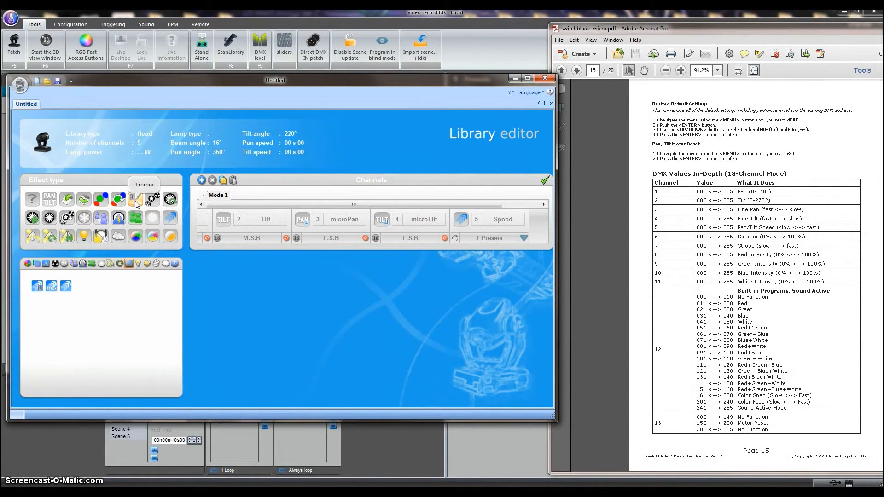
left_click_drag(137, 204, 536, 224)
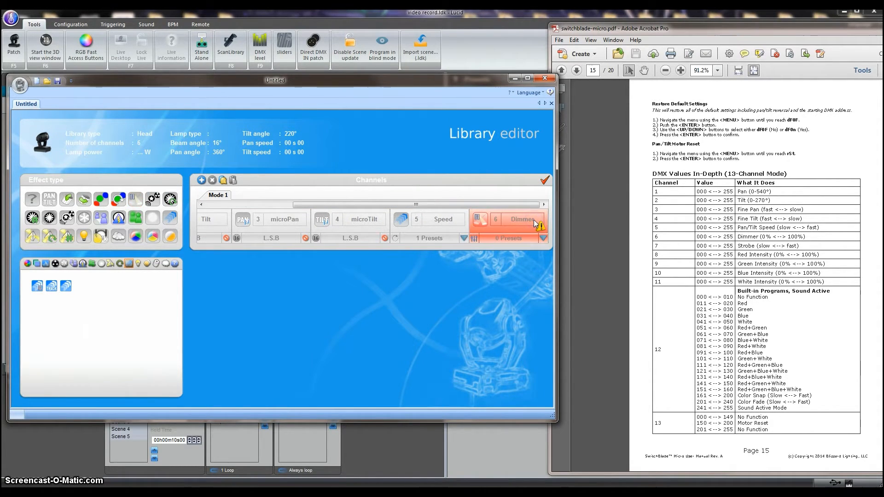
left_click(545, 180)
left_click(222, 290)
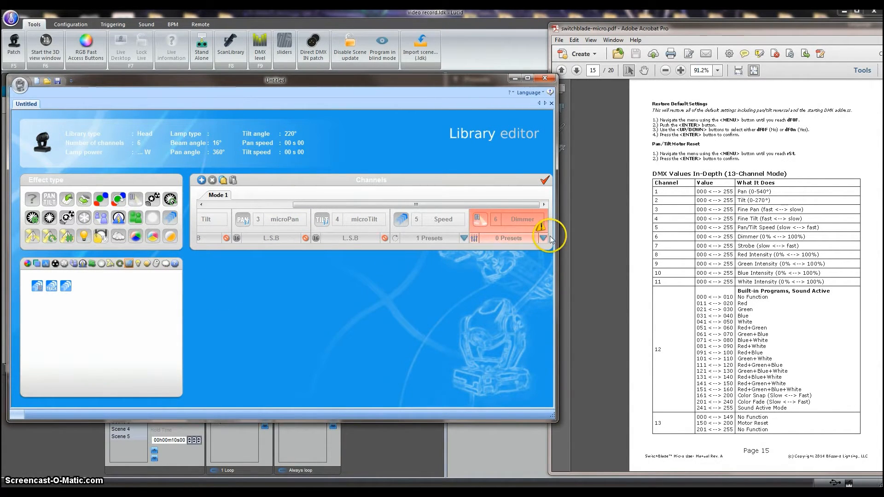
Step: Add the Dimmer linear preset to the channel 6 preset list, inspect its level range, and collapse the list
left_click(544, 239)
left_click(491, 298)
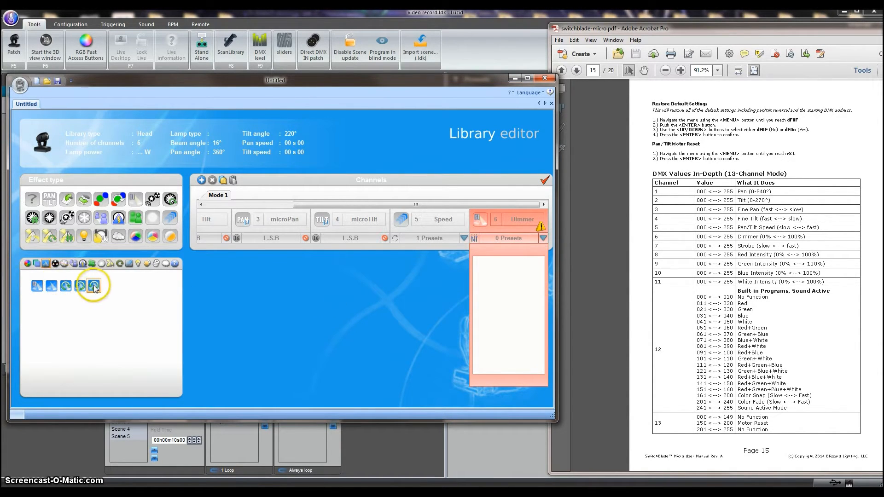
left_click(33, 288)
left_click_drag(34, 289, 482, 294)
left_click_drag(540, 342, 544, 310)
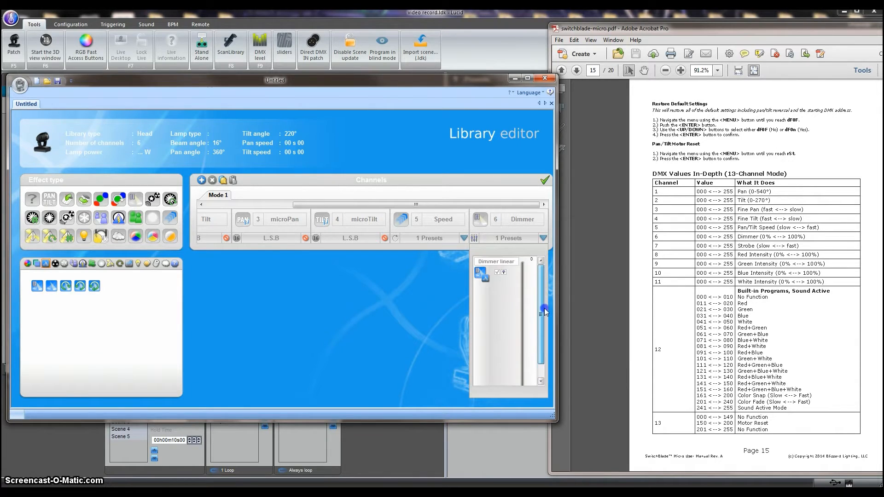
mouse_move(540, 327)
left_mouse_down()
mouse_move(542, 341)
mouse_move(543, 300)
mouse_move(541, 334)
left_mouse_up()
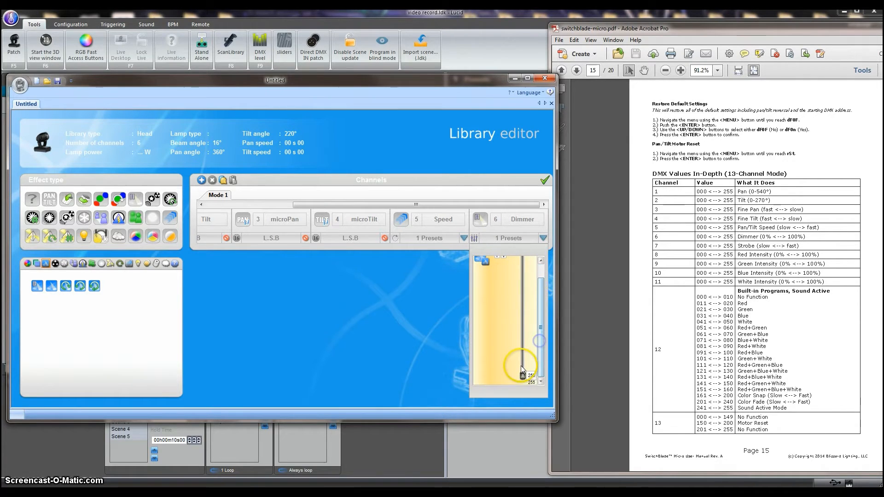
left_click_drag(542, 337, 542, 325)
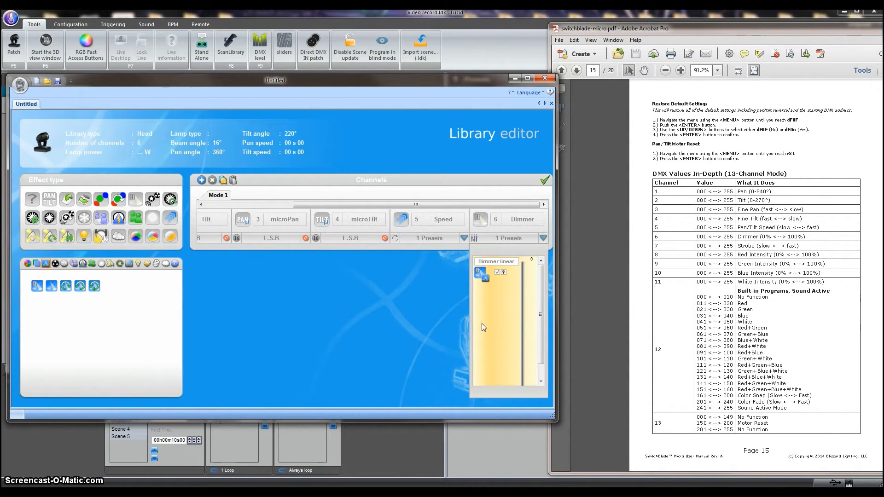
mouse_move(540, 316)
left_mouse_down()
mouse_move(540, 330)
mouse_move(540, 309)
left_mouse_up()
left_click(542, 237)
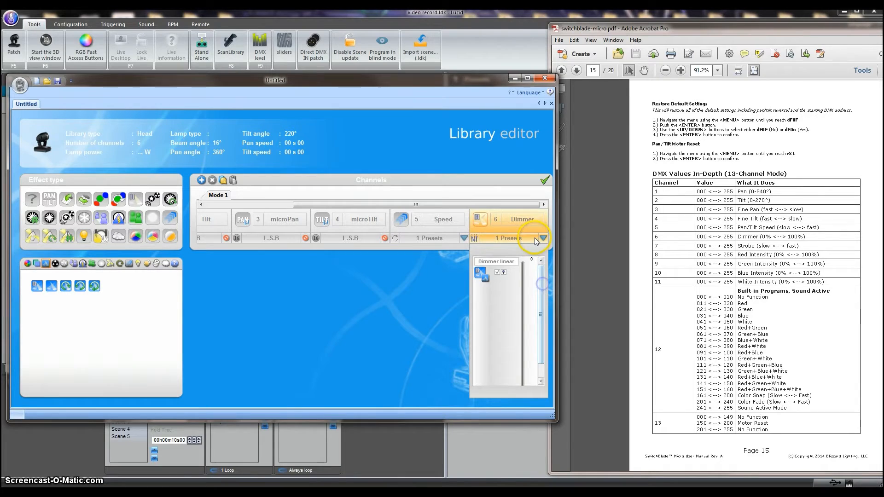
left_click(542, 238)
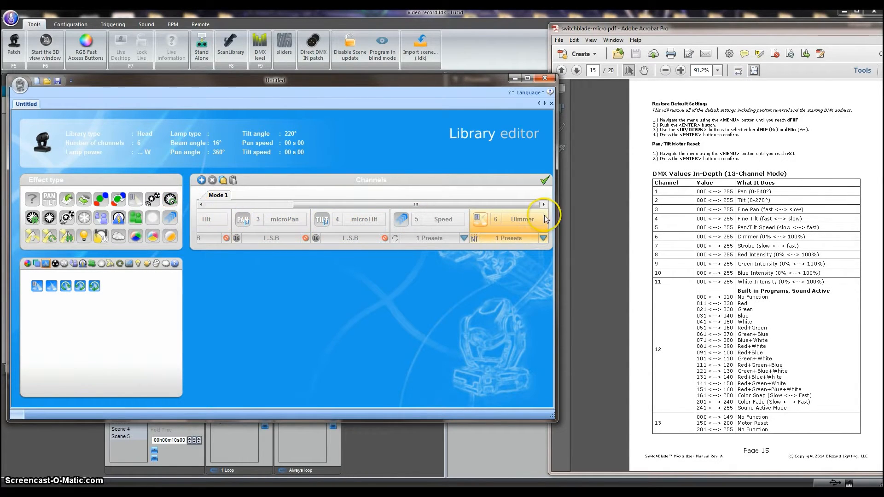
Step: Add the Shutter effect as channel 7 of Mode 1 and open its preset list
left_click(347, 220)
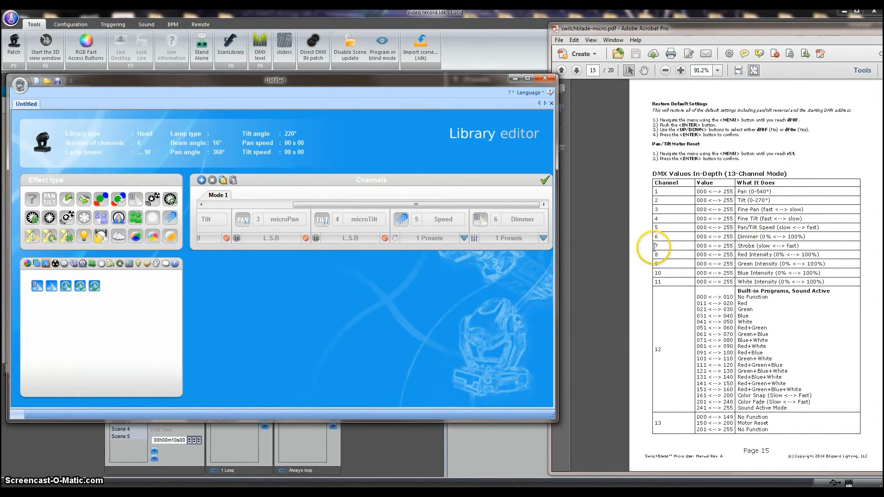
left_click(781, 251)
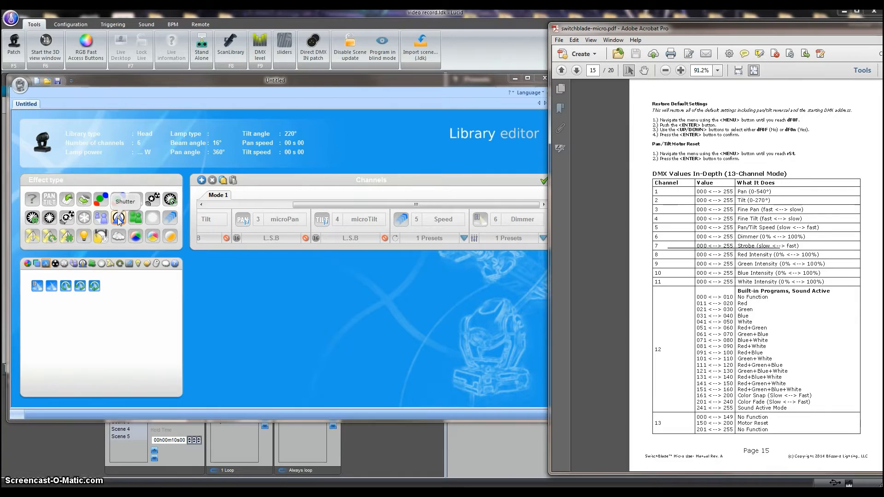
left_click_drag(119, 220, 538, 224)
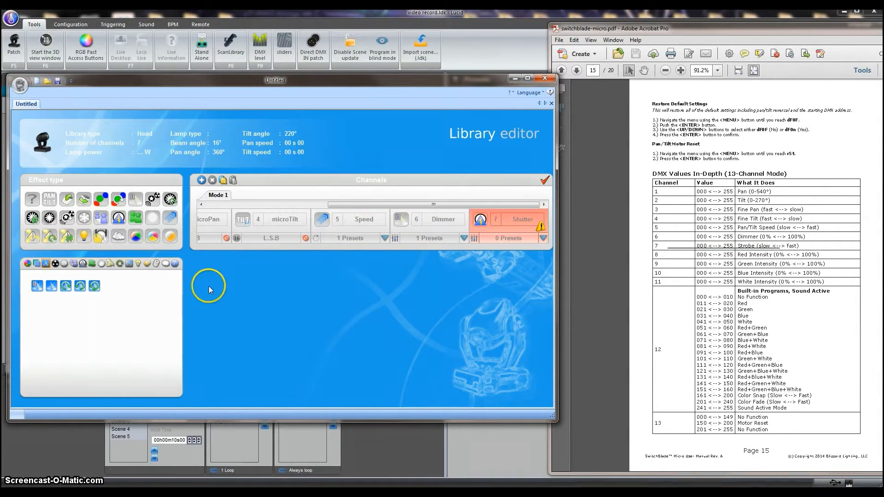
left_click(543, 238)
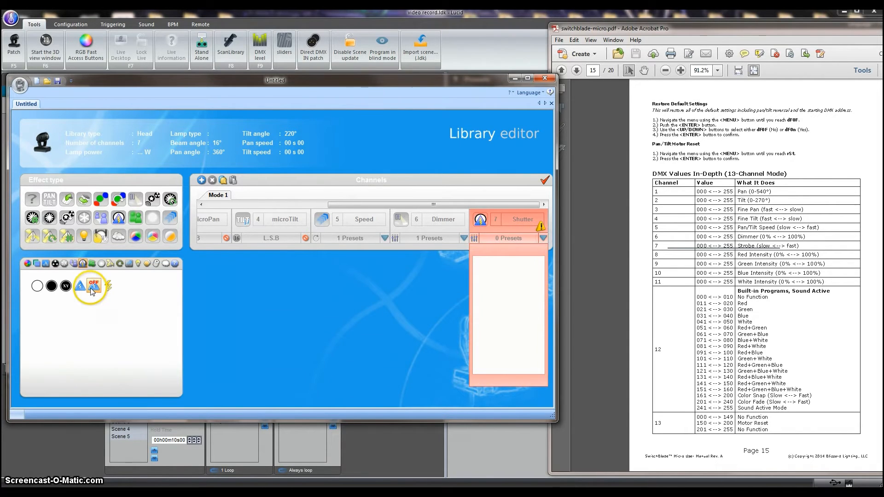
Step: Check the channel 7 strobe entry in the manual and examine the available Strobe and Strobe Off presets
left_click(751, 248)
left_click_drag(755, 252, 800, 251)
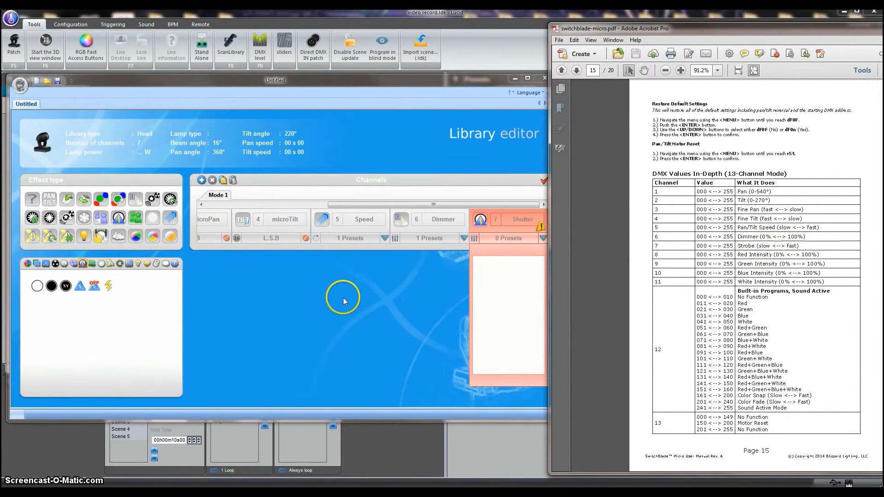
left_click(96, 290)
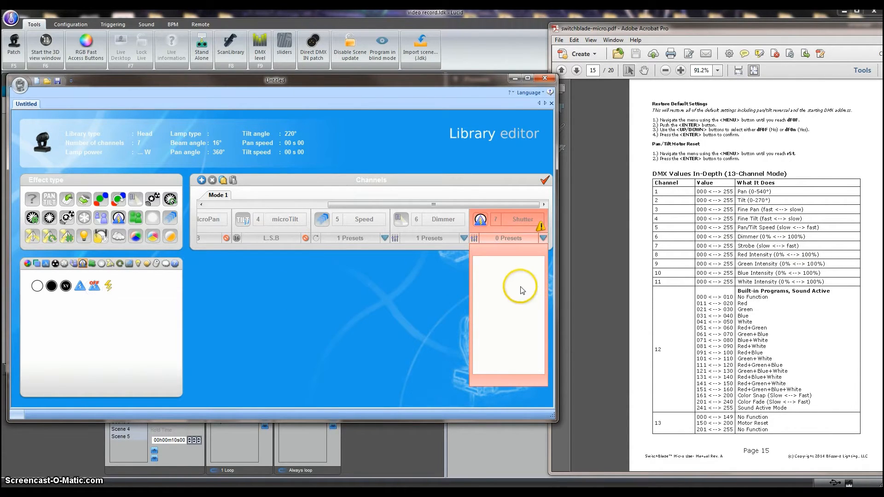
left_click(79, 287)
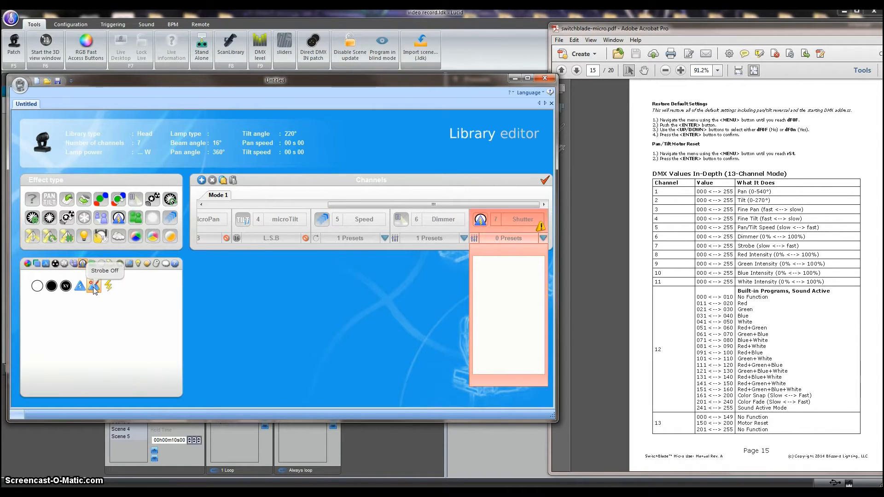
left_click(95, 289)
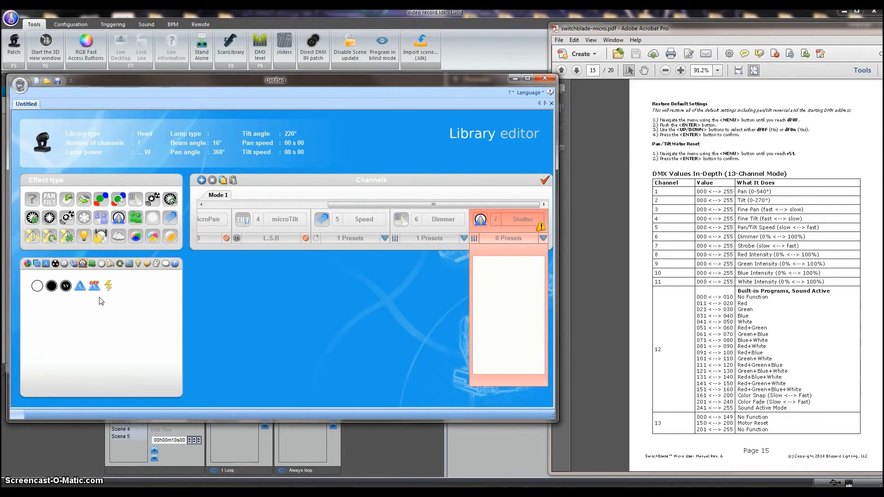
left_click(92, 289)
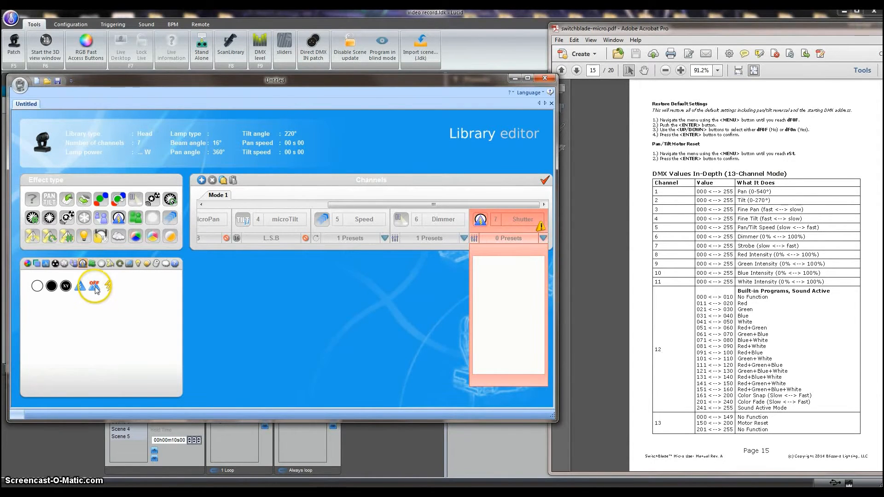
Step: Try the Strobe Off preset on channel 7 with a lowered level, and remove it from the preset list
left_click_drag(95, 288, 488, 288)
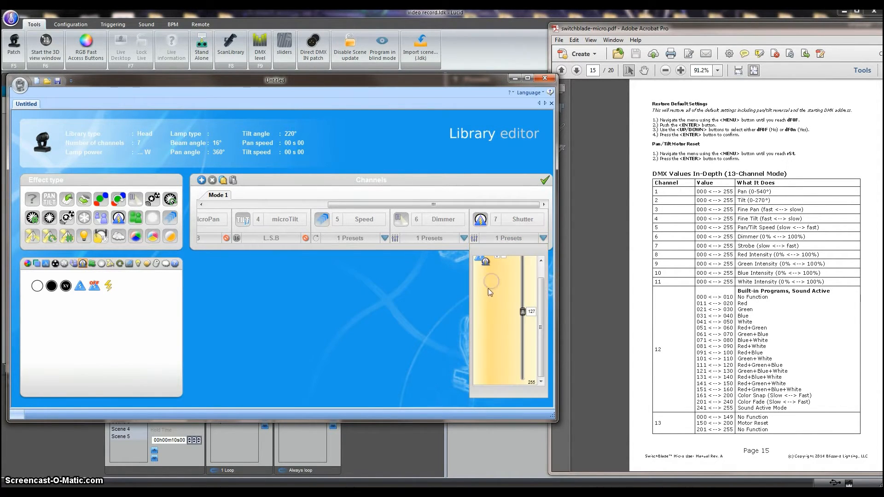
left_click_drag(543, 329, 544, 317)
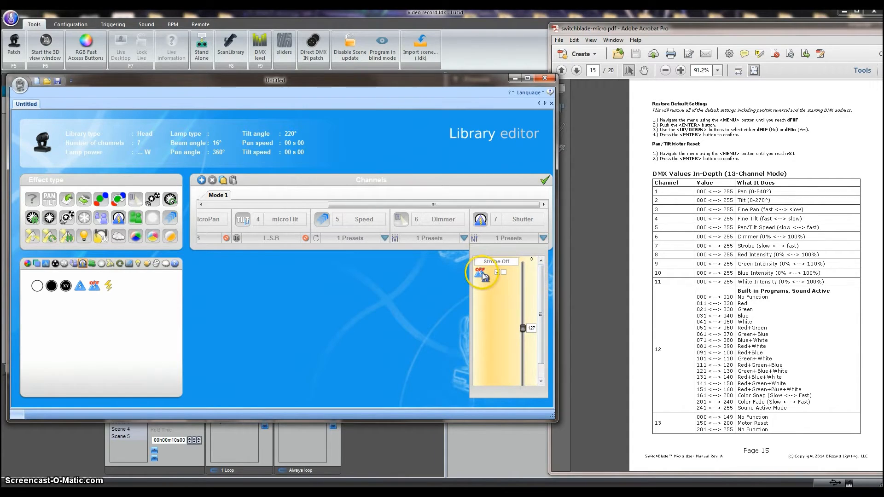
left_click_drag(80, 286, 483, 276)
left_click_drag(523, 328, 523, 275)
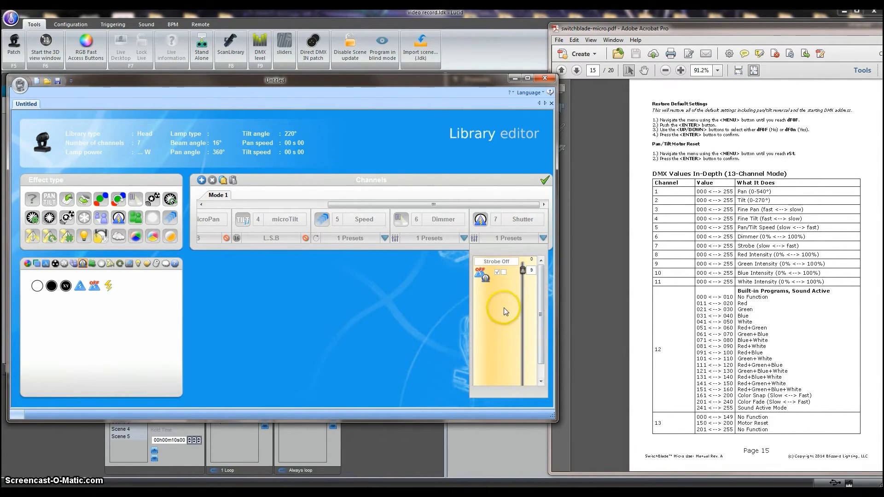
left_click_drag(503, 312, 387, 315)
Step: Add the Strobe preset to the channel 7 preset list, lower its level to 0, and collapse the list
left_click_drag(79, 286, 494, 304)
left_click_drag(542, 325, 543, 315)
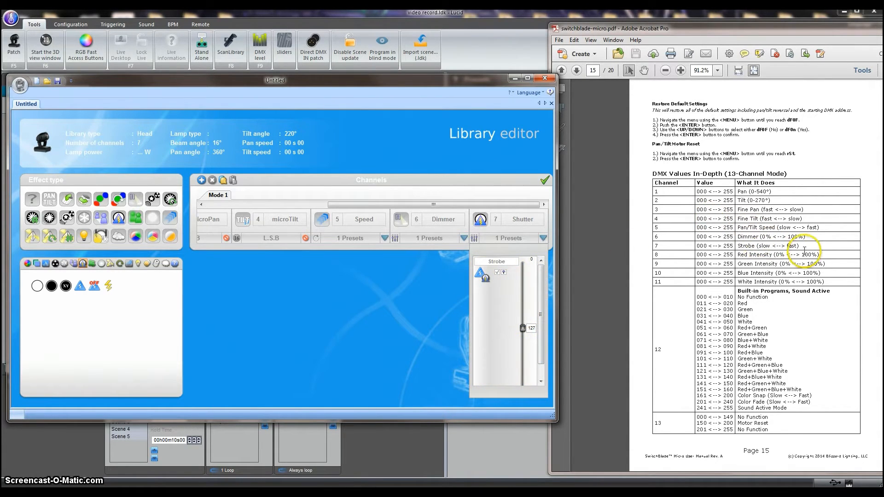
left_click_drag(523, 327, 524, 260)
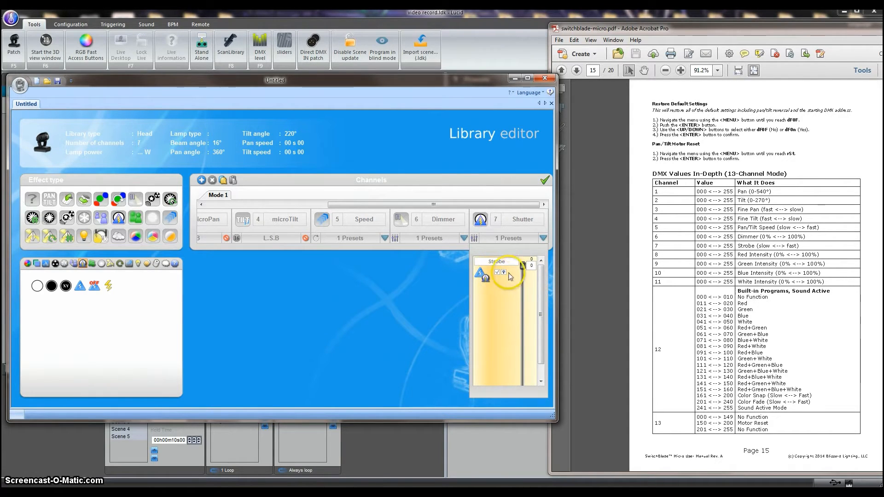
mouse_move(541, 280)
left_mouse_down()
mouse_move(545, 334)
mouse_move(543, 264)
left_mouse_up()
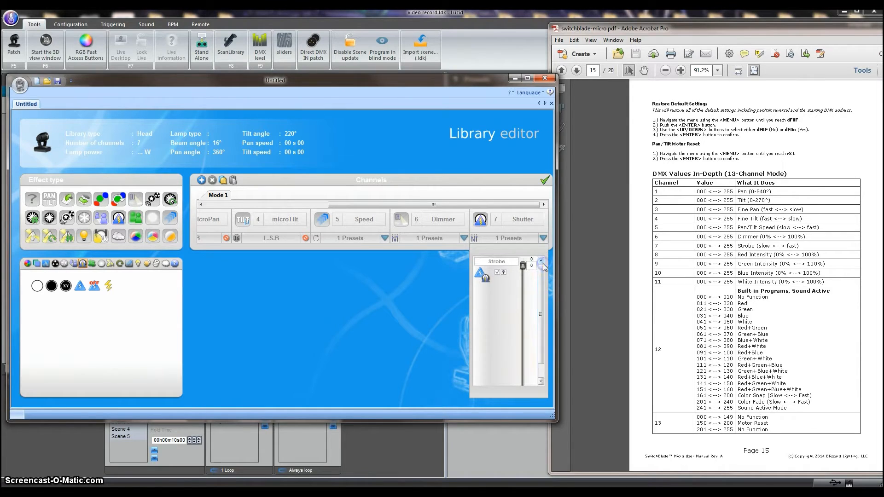
left_click(543, 308)
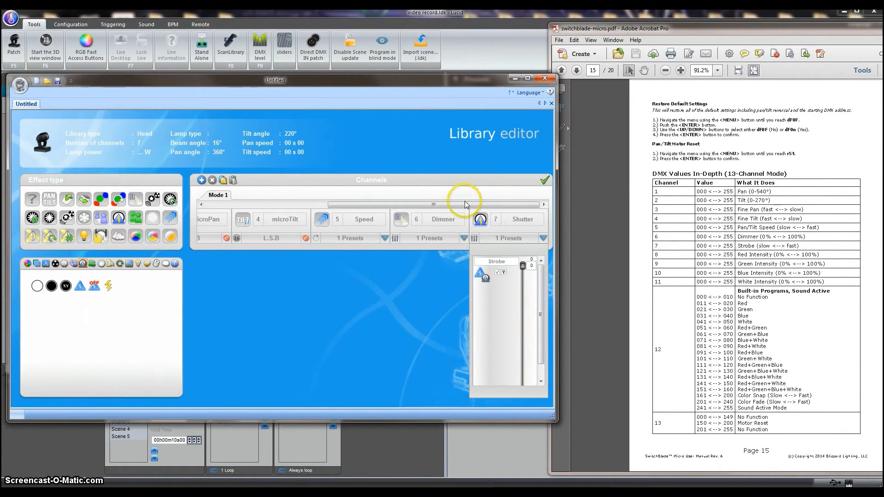
left_click(480, 217)
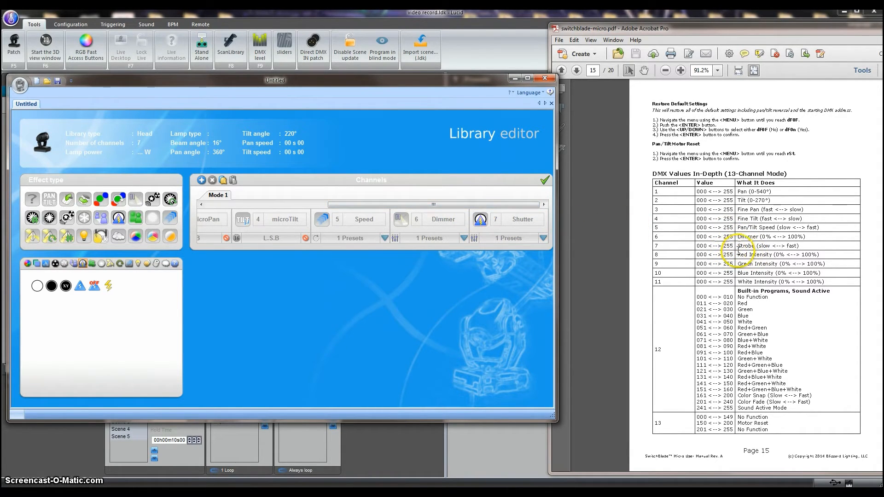
Step: Narrow the switchblade-micro.pdf window to clear the library editor and pick red on the colour preset wheel
left_click(780, 256)
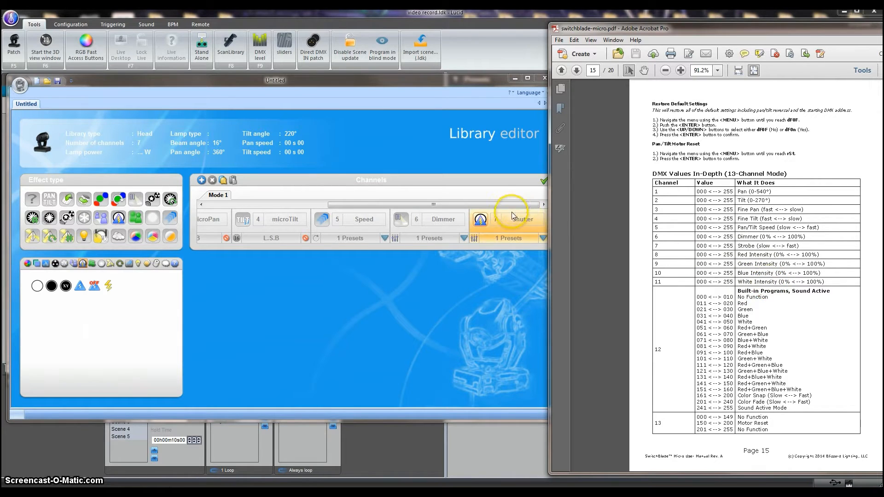
mouse_move(549, 140)
left_mouse_down()
mouse_move(570, 141)
mouse_move(557, 143)
left_mouse_up()
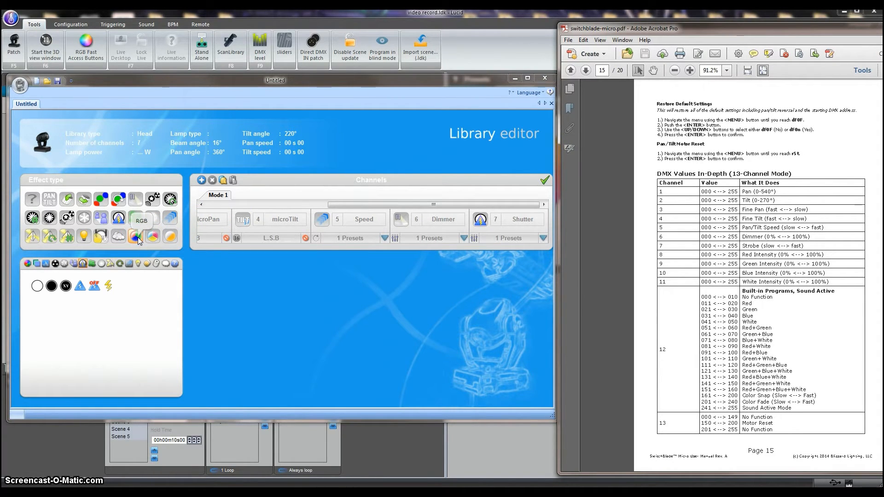
left_click(100, 202)
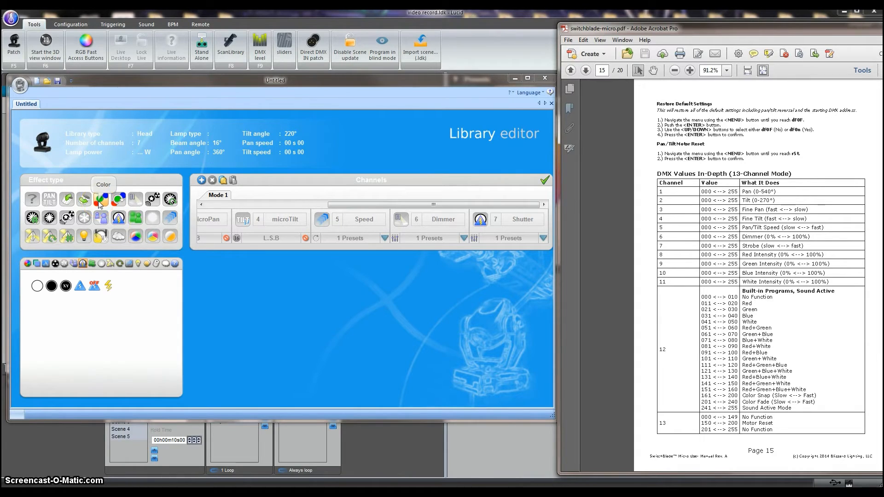
left_click_drag(340, 213, 96, 199)
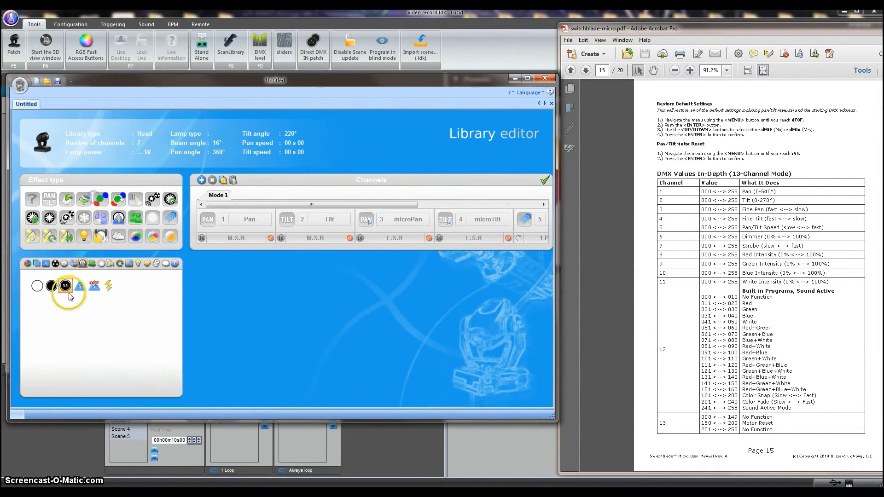
left_click(27, 264)
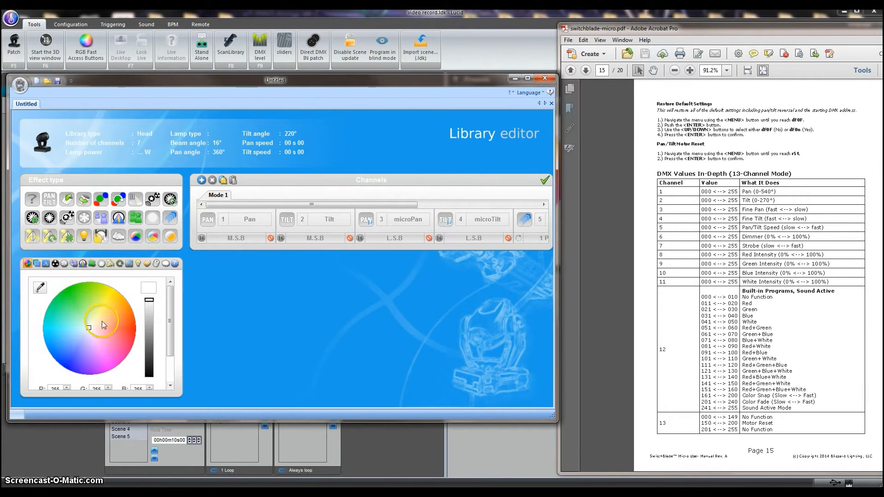
left_click_drag(115, 323, 140, 335)
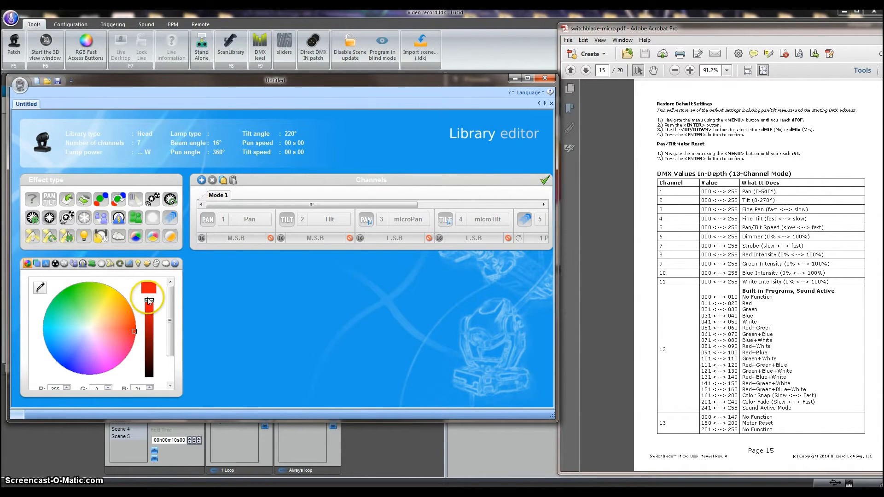
mouse_move(148, 288)
left_mouse_down()
mouse_move(408, 295)
mouse_move(142, 284)
left_mouse_up()
left_click_drag(387, 206, 527, 200)
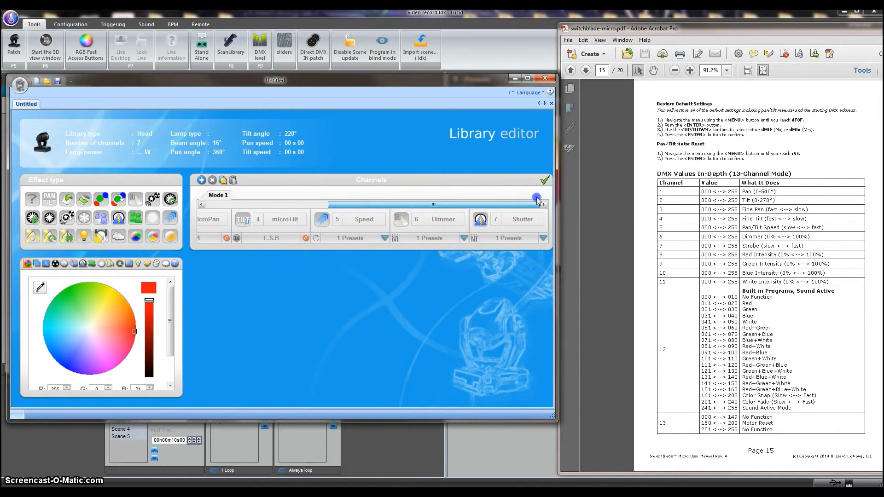
Step: Look at the RGB presets in Lucid's main window and return to the library editor and the manual
left_click(475, 457)
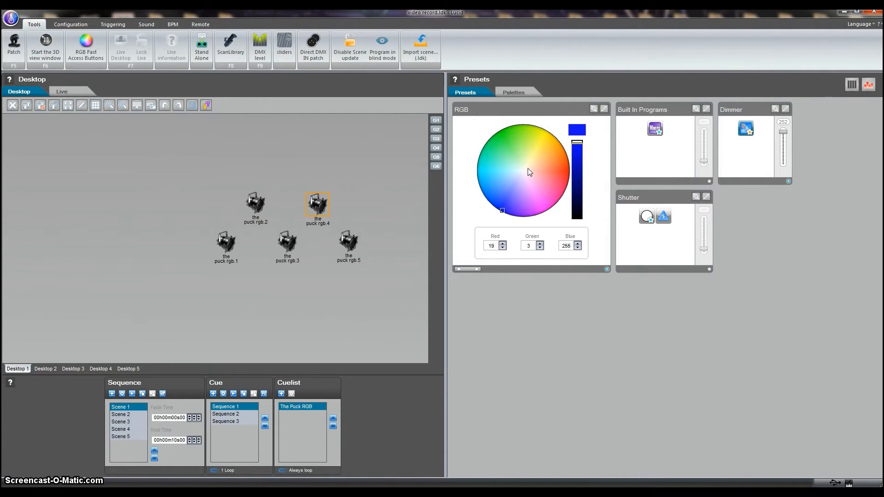
key("alt+Tab")
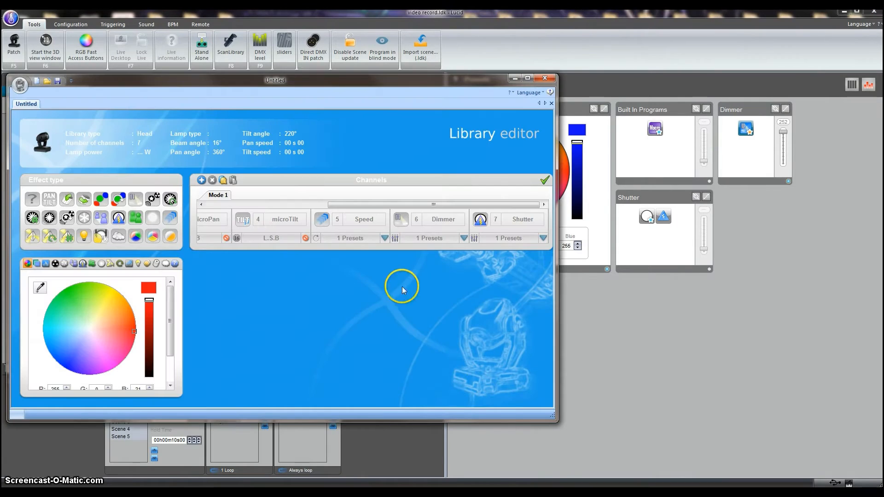
key("alt+Tab")
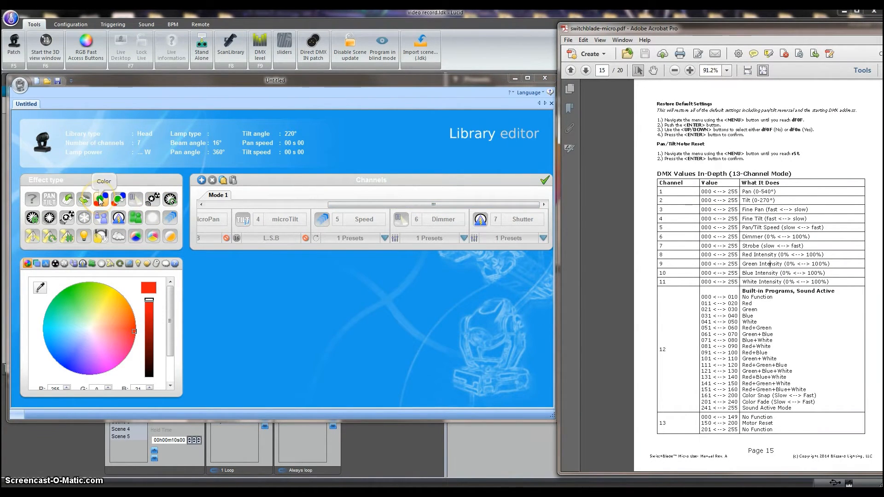
Step: Try the Color effect as channel 8 with a red preset at level 0, and delete the channel
left_click_drag(100, 201, 545, 220)
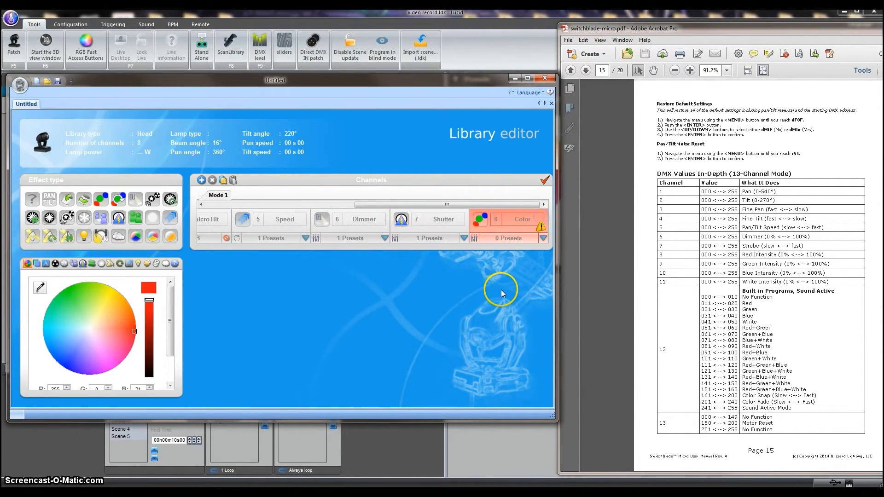
left_click_drag(148, 289, 522, 278)
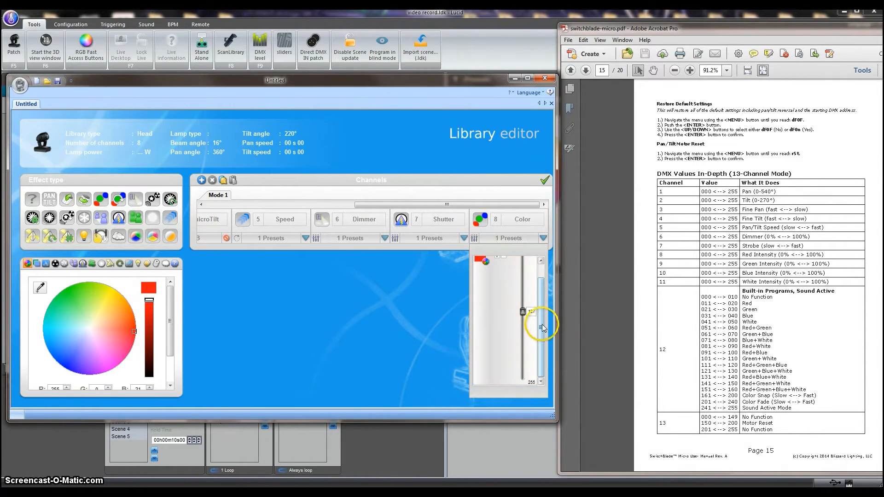
left_click_drag(542, 325, 543, 276)
left_click_drag(743, 255, 836, 254)
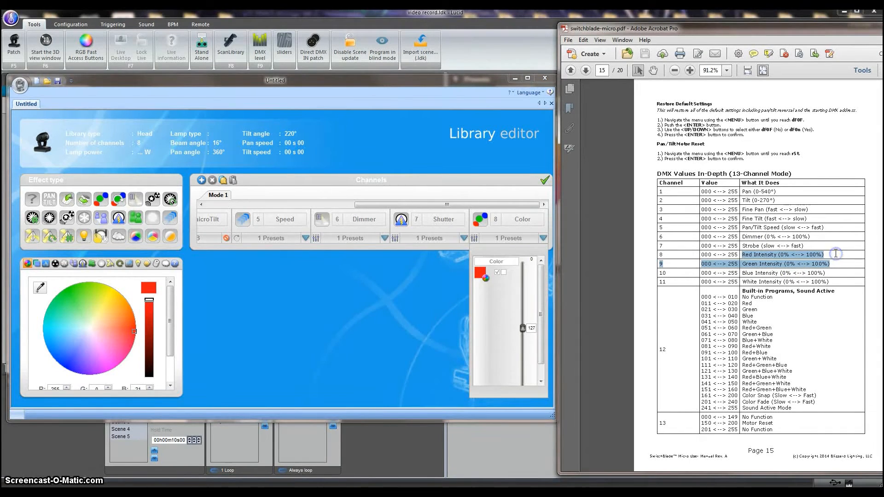
left_click(837, 254)
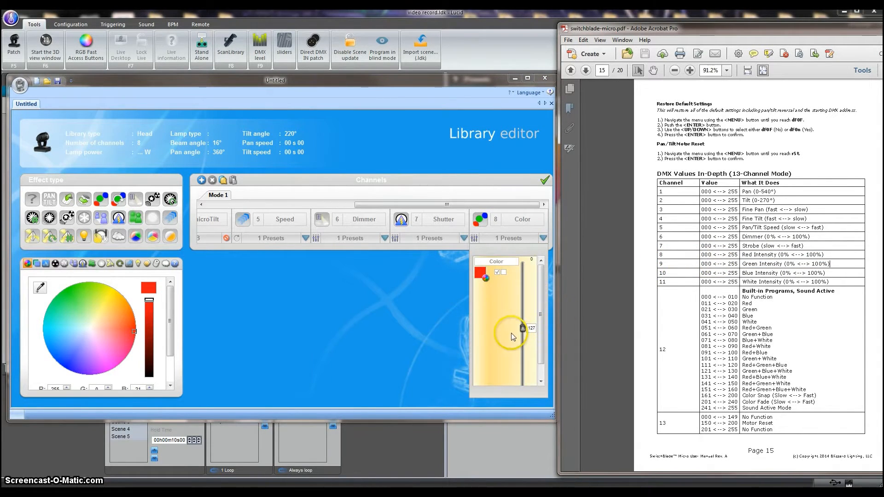
left_click_drag(523, 328, 527, 311)
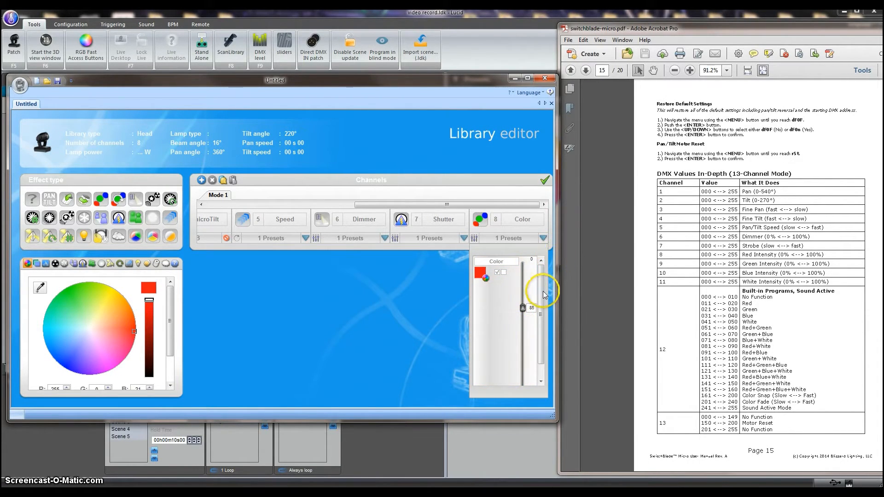
left_click_drag(526, 306, 524, 266)
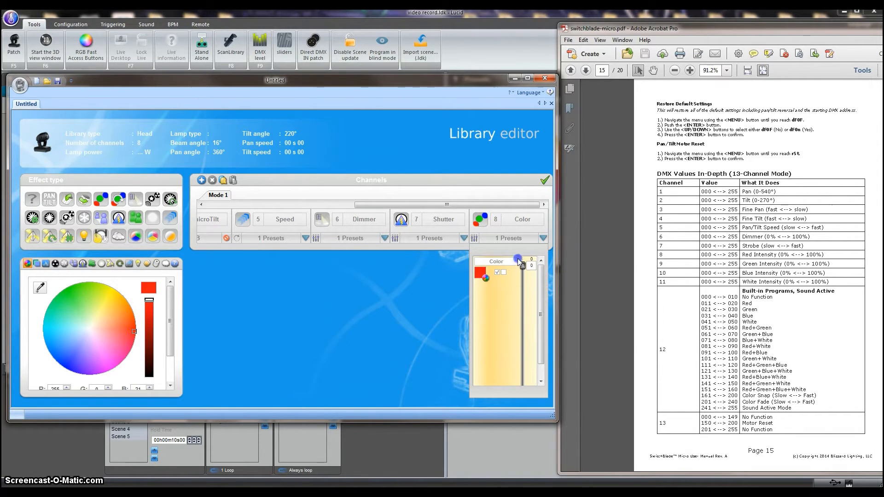
left_click(516, 229)
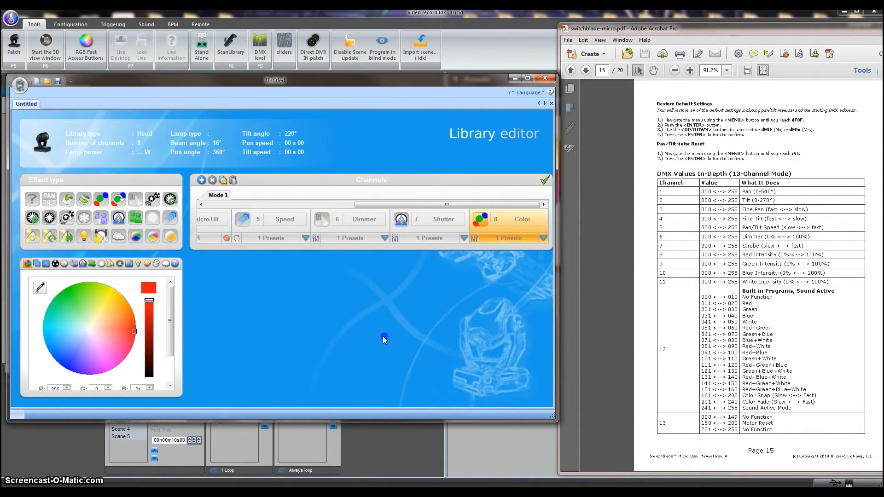
key("Delete")
Step: Add the RGB effect after the Shutter channel, starting at channel 8 of Mode 1
left_click(134, 237)
left_click_drag(134, 237, 532, 231)
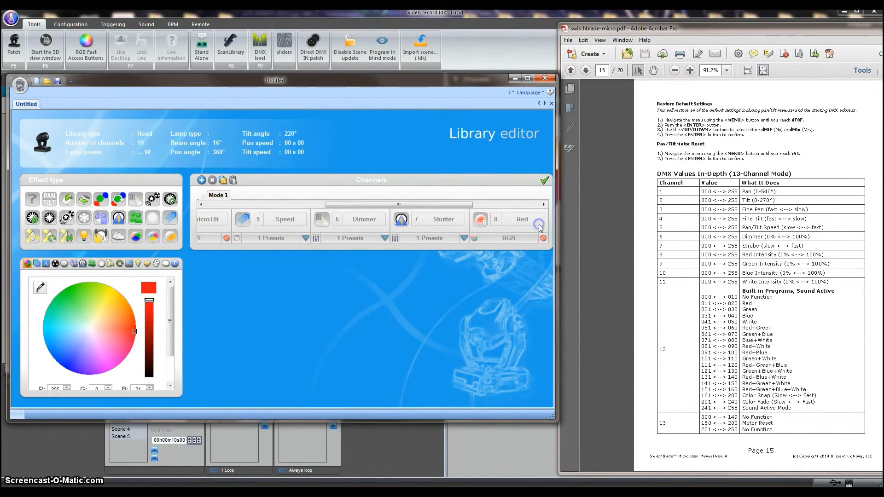
Step: Examine the Red, Green and Blue channels 8 to 10 of Mode 1, the colour preset wheel and the available colour effects
left_click(455, 203)
left_click_drag(460, 205, 535, 207)
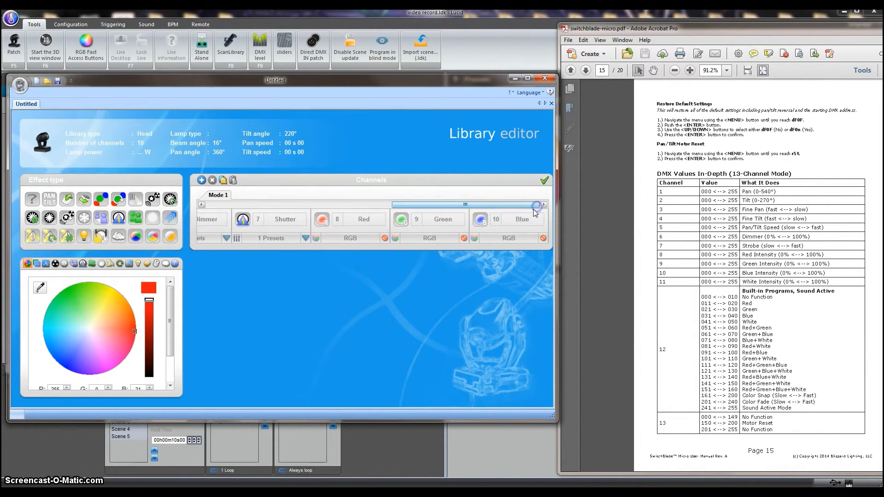
left_click(362, 235)
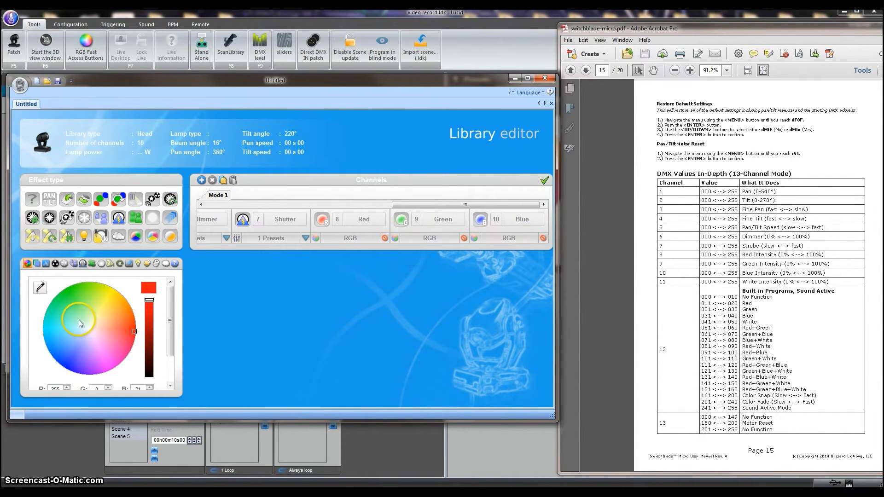
mouse_move(129, 336)
left_mouse_down()
mouse_move(79, 325)
mouse_move(92, 345)
mouse_move(112, 308)
left_mouse_up()
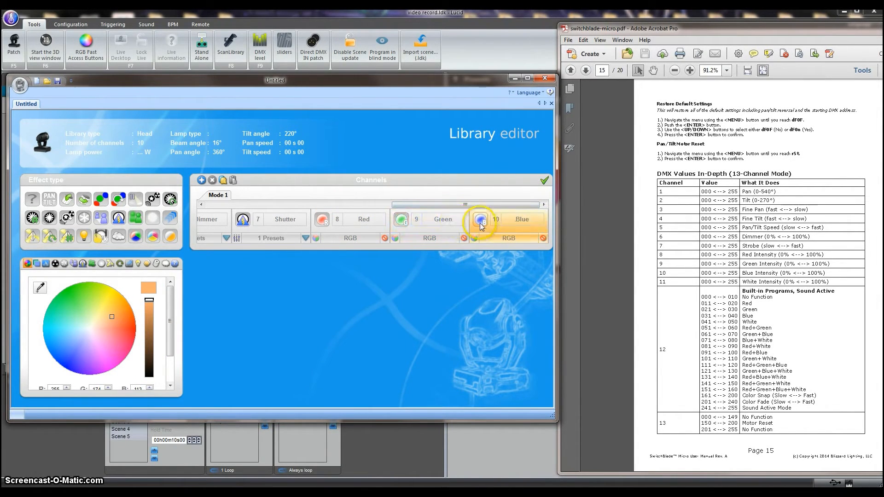
mouse_move(462, 205)
left_mouse_down()
mouse_move(436, 208)
mouse_move(474, 205)
left_mouse_up()
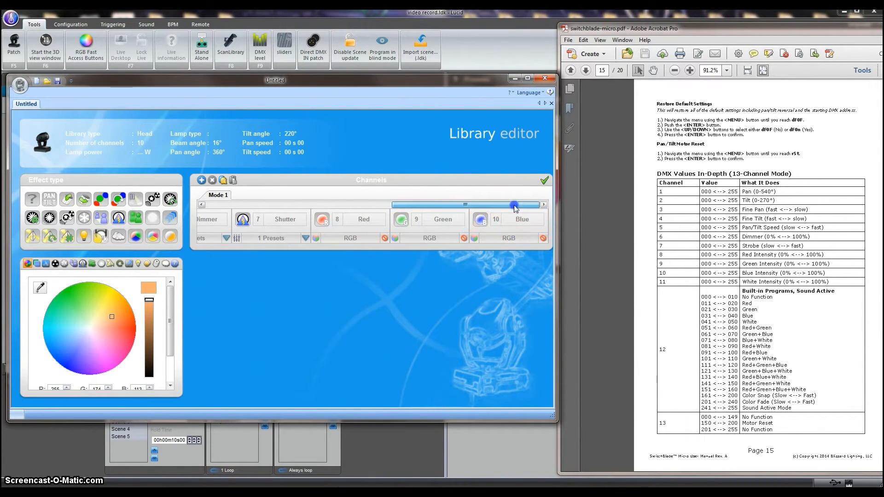
left_click(117, 201)
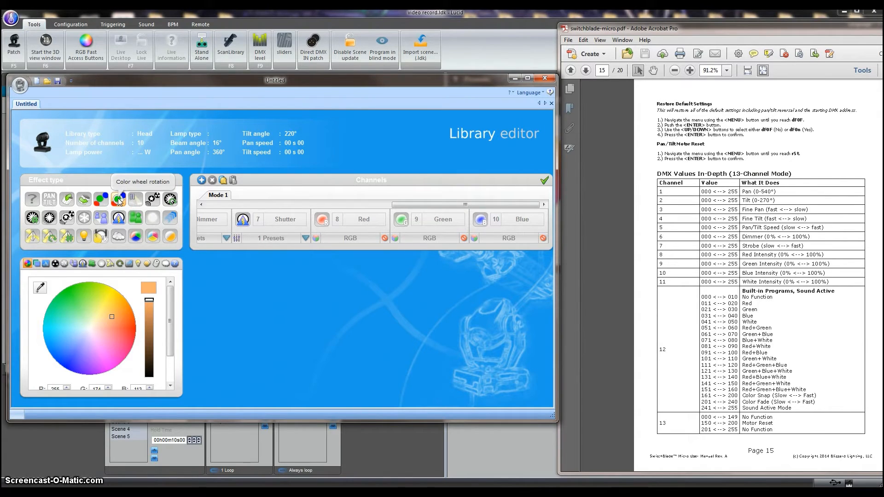
left_click(119, 199)
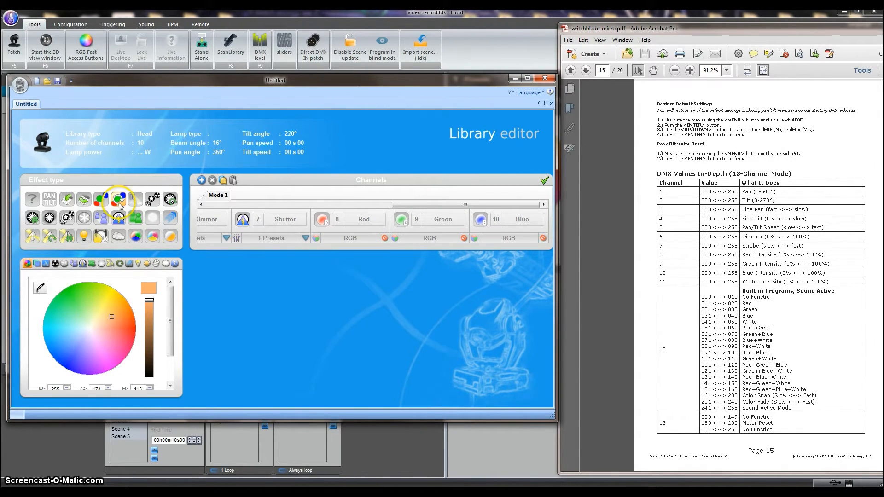
left_click(432, 206)
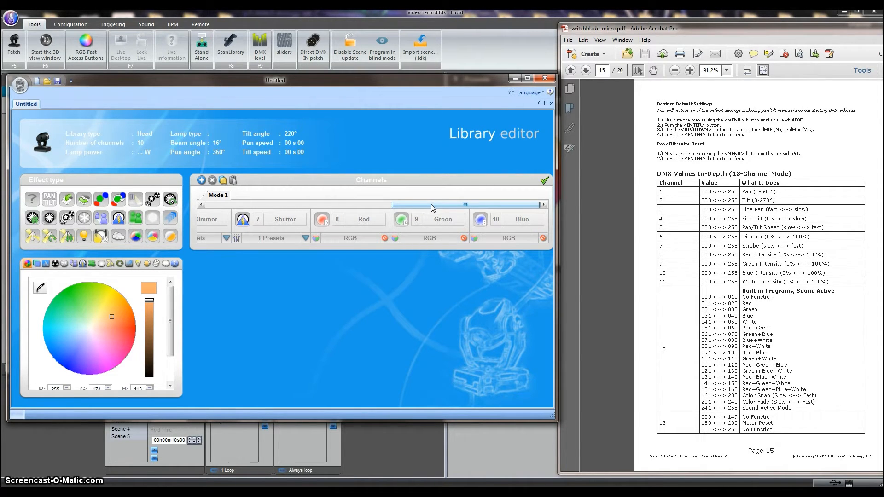
left_click(519, 237)
left_click(418, 243)
left_click(134, 239)
Step: Highlight channel 11's White Intensity in the manual and add the Color mixing effect after the Blue channel as channel 11
left_click_drag(742, 282, 832, 280)
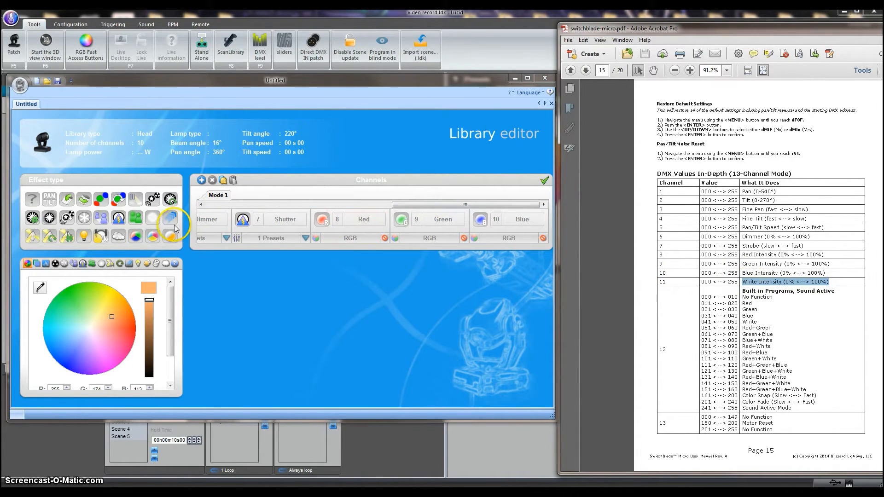
left_click(171, 240)
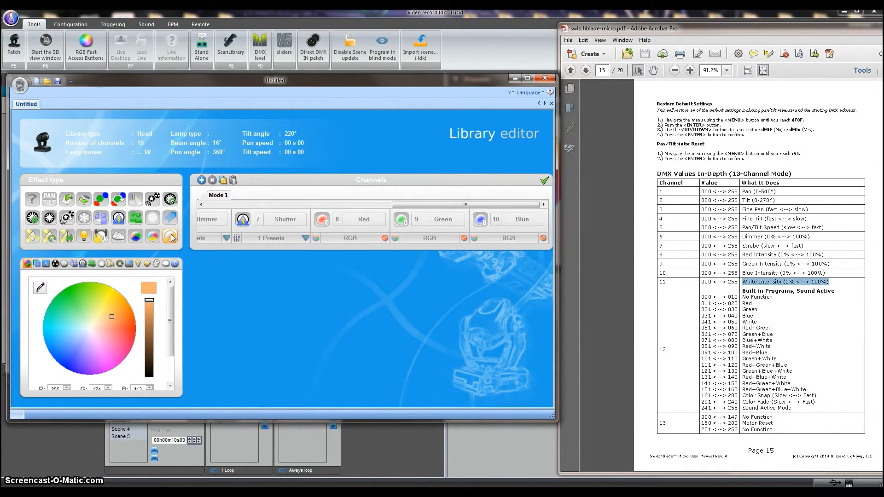
left_click(154, 238)
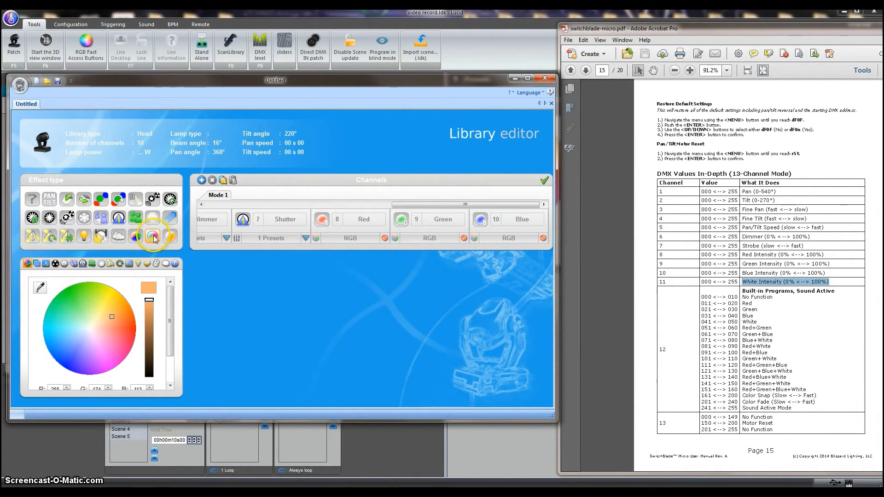
left_click(170, 238)
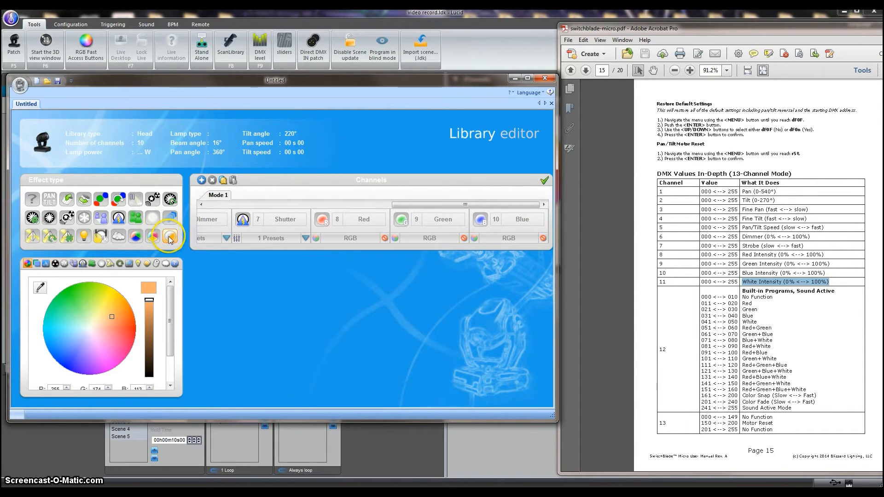
left_click_drag(169, 238, 539, 223)
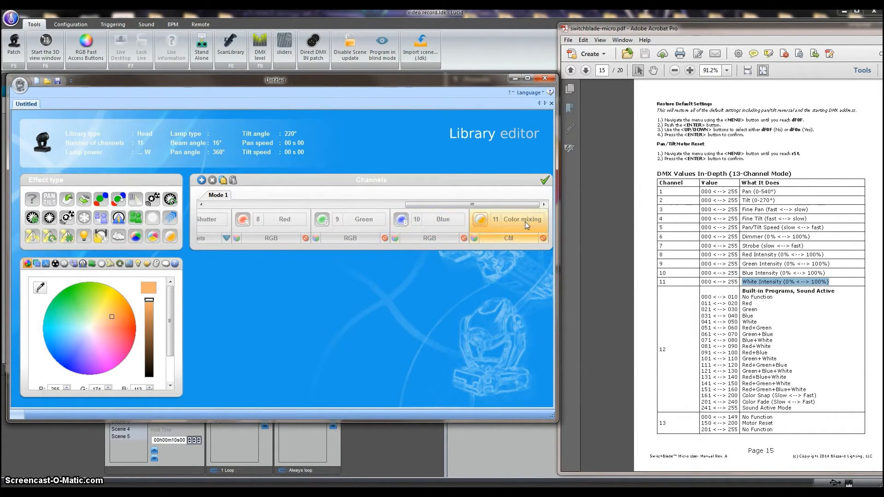
Step: Rename channel 11 as White
double_click(524, 219)
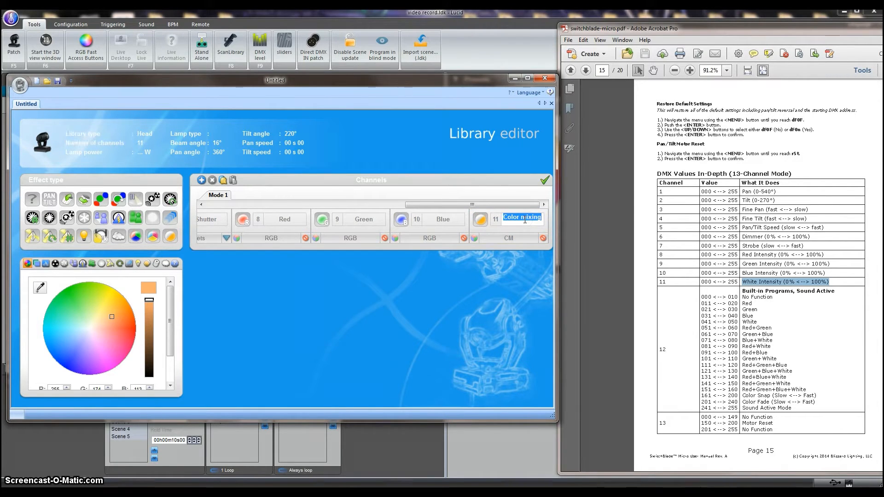
type("White")
left_click(519, 264)
left_click(532, 234)
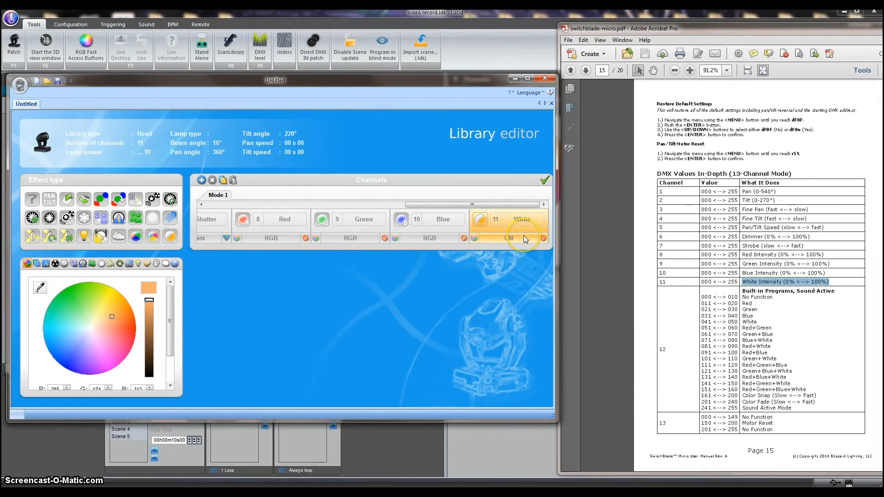
left_click(514, 243)
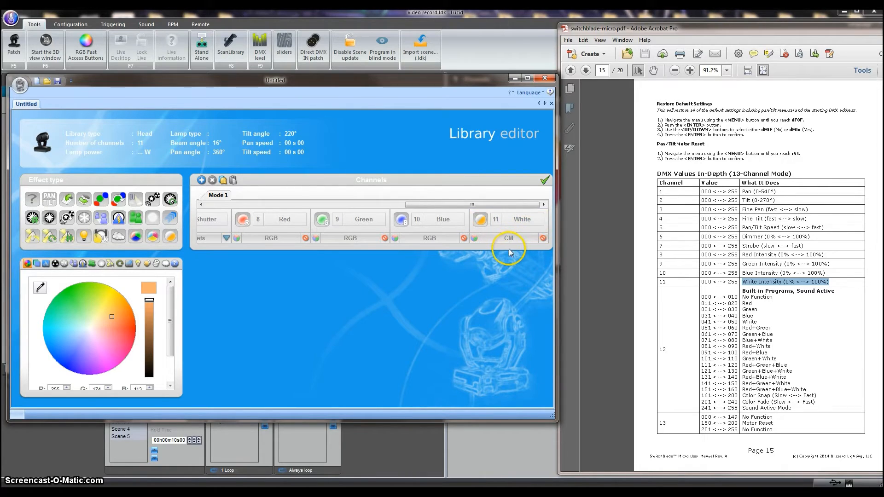
left_click(516, 273)
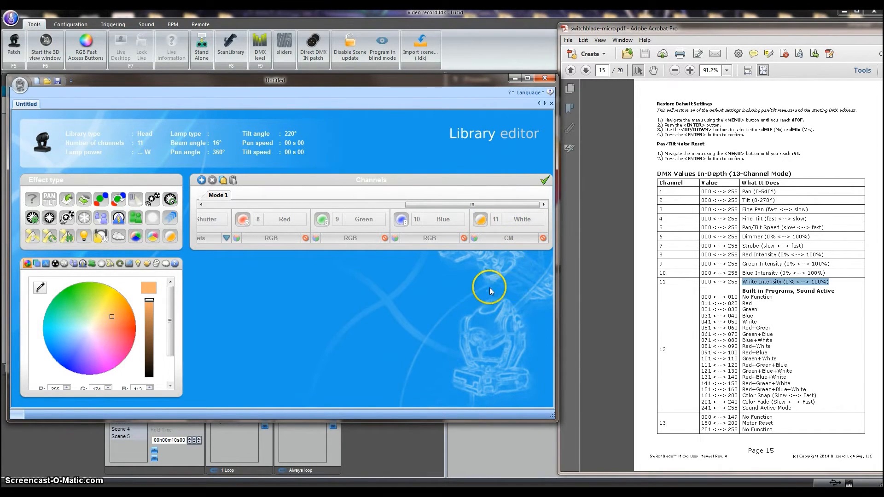
Step: Highlight channel 12's built-in programs in the manual and add a Free effect after the White channel as channel 12
left_click_drag(740, 291, 820, 403)
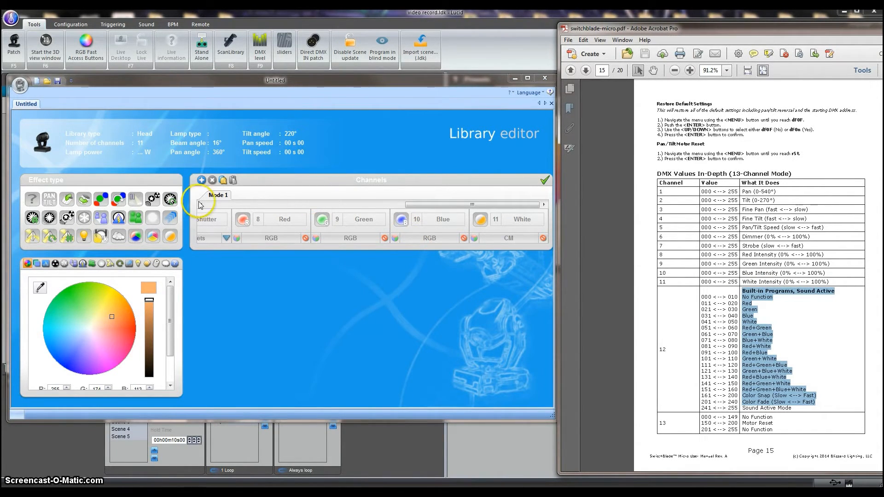
left_click(32, 201)
left_click_drag(32, 203, 543, 226)
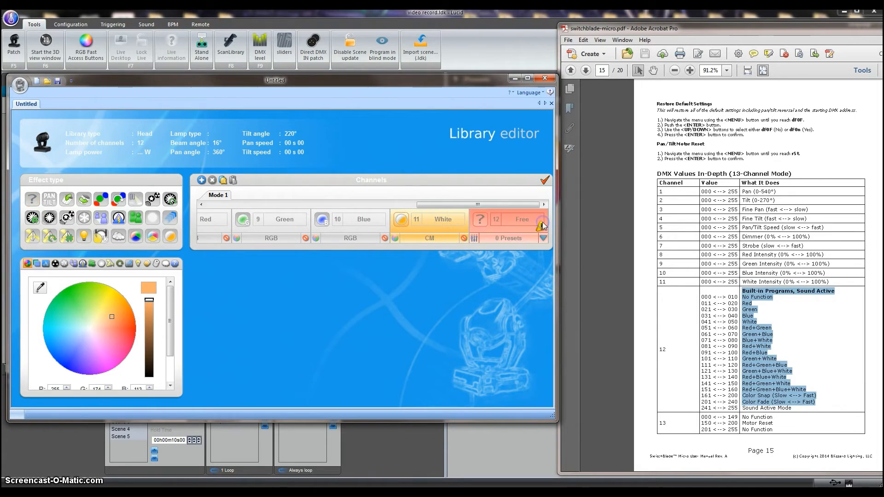
left_click(525, 221)
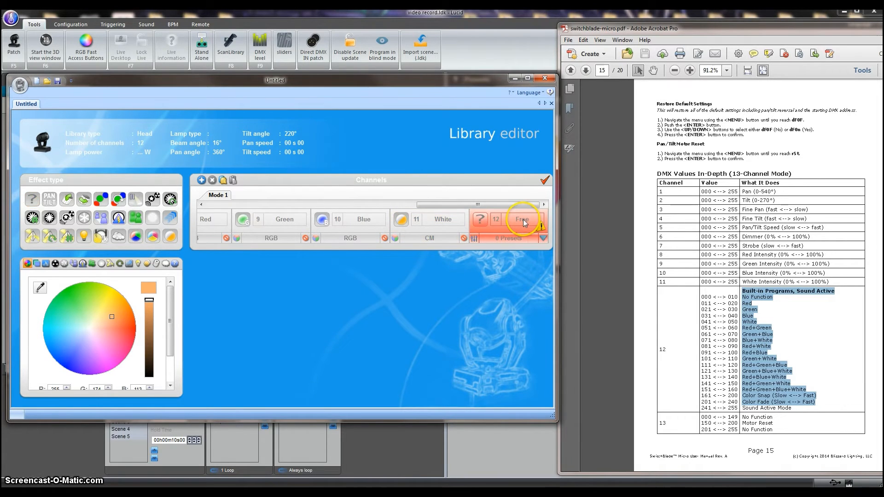
Step: Rename channel 12 as Programs
left_click(543, 238)
left_click(544, 238)
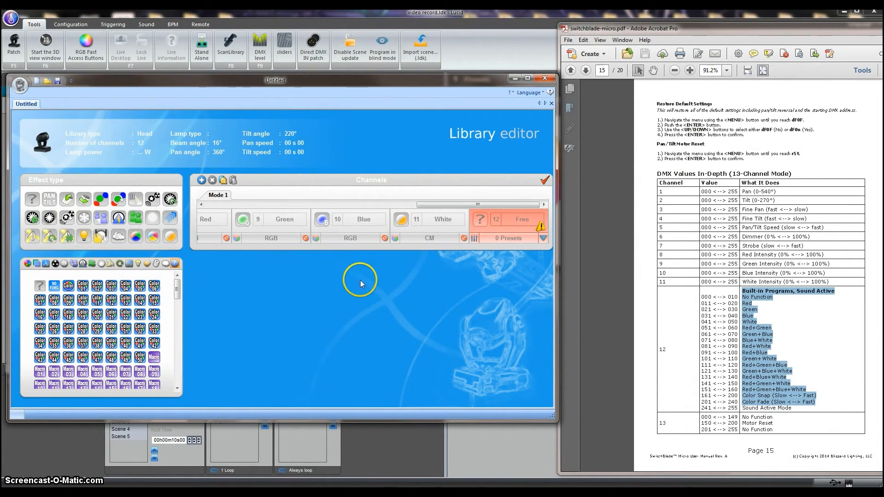
mouse_move(179, 293)
left_mouse_down()
mouse_move(178, 364)
mouse_move(175, 292)
left_mouse_up()
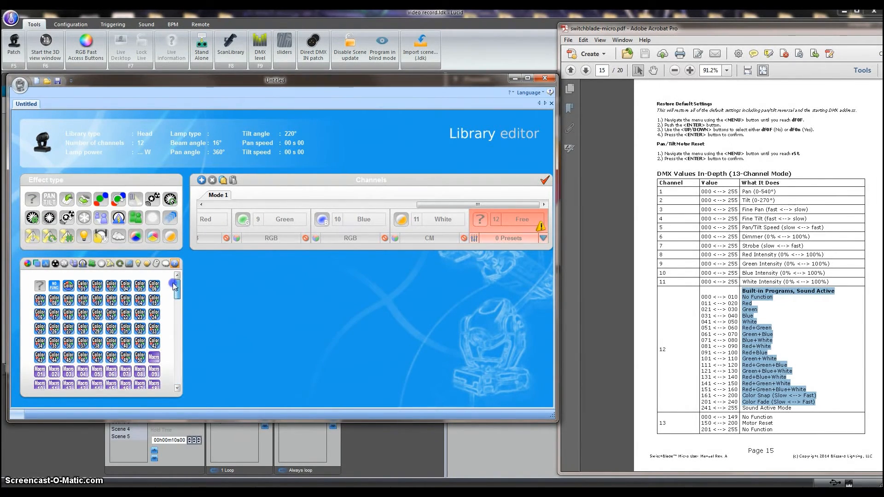
left_click(177, 276)
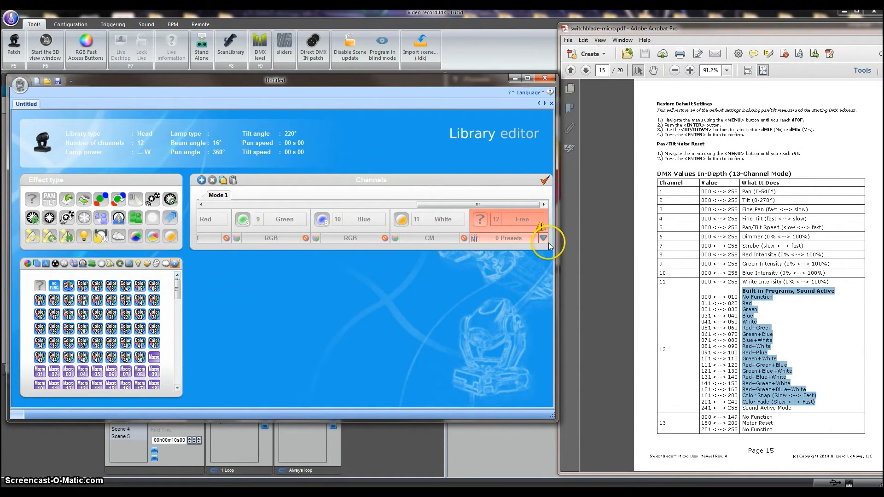
double_click(523, 219)
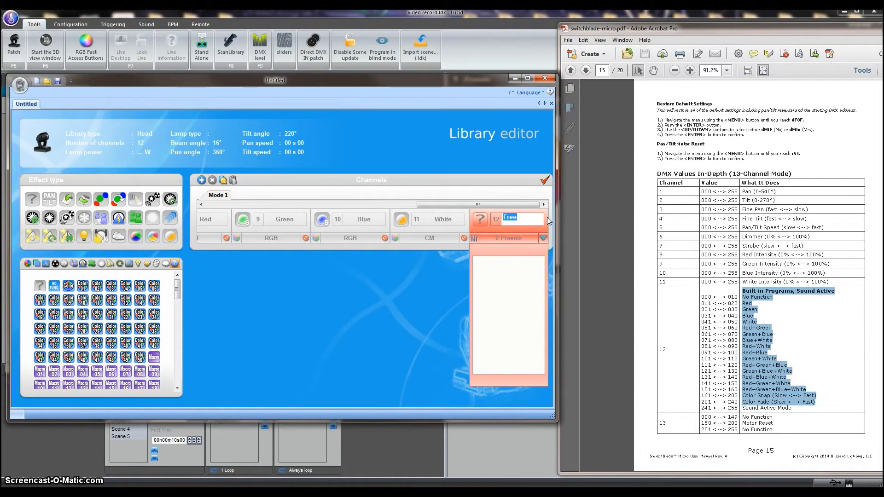
type("Progr")
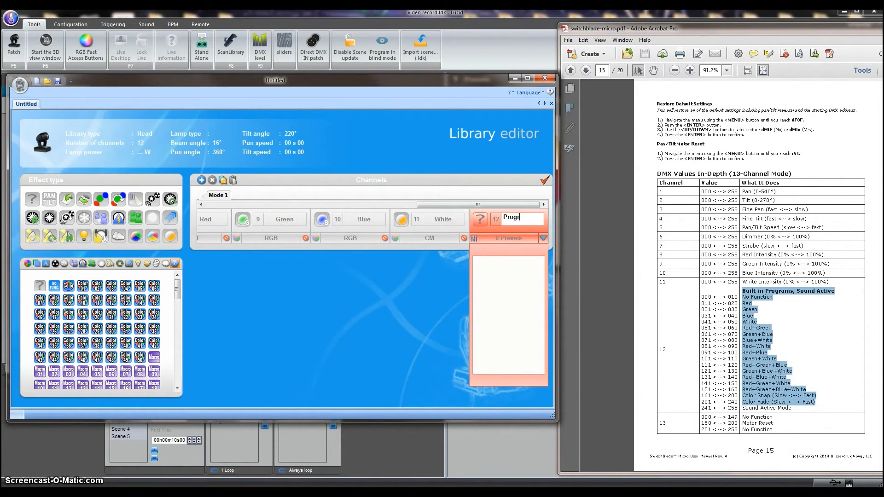
key("Return")
left_click(540, 239)
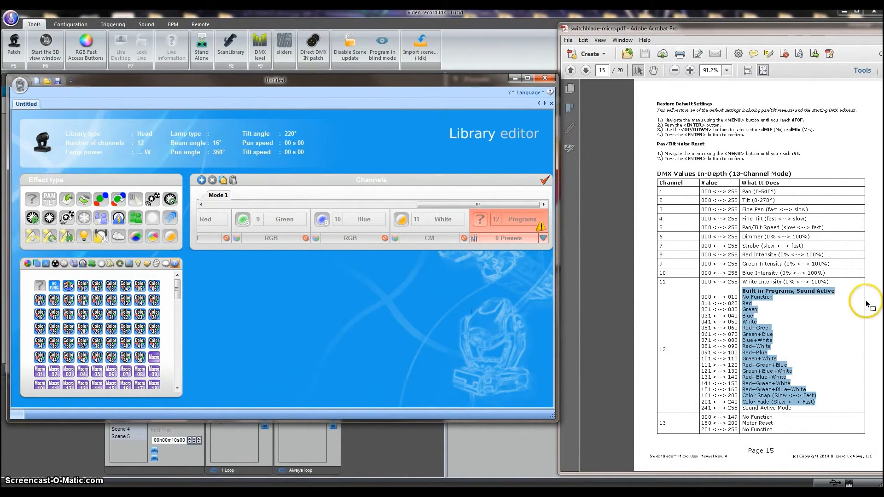
Step: Review channel 12's value ranges and functions in the manual, from No Function to Sound Active Mode
left_click(796, 324)
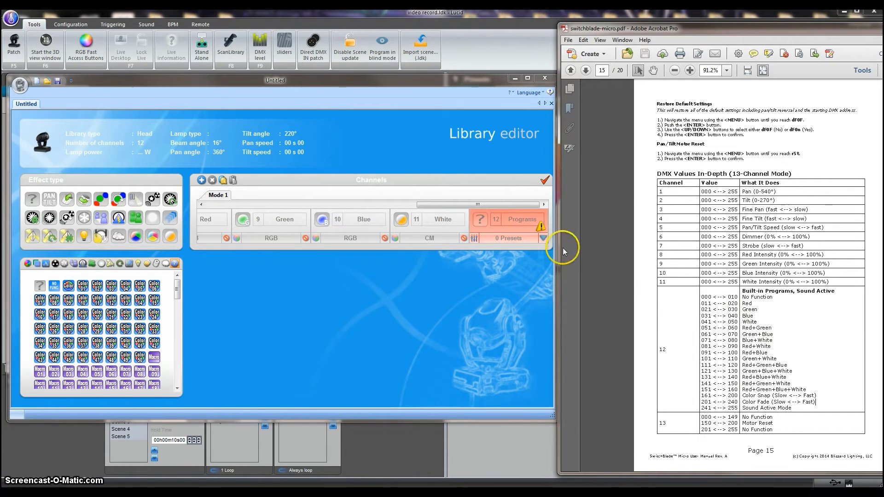
left_click_drag(742, 297, 806, 411)
left_click(807, 412)
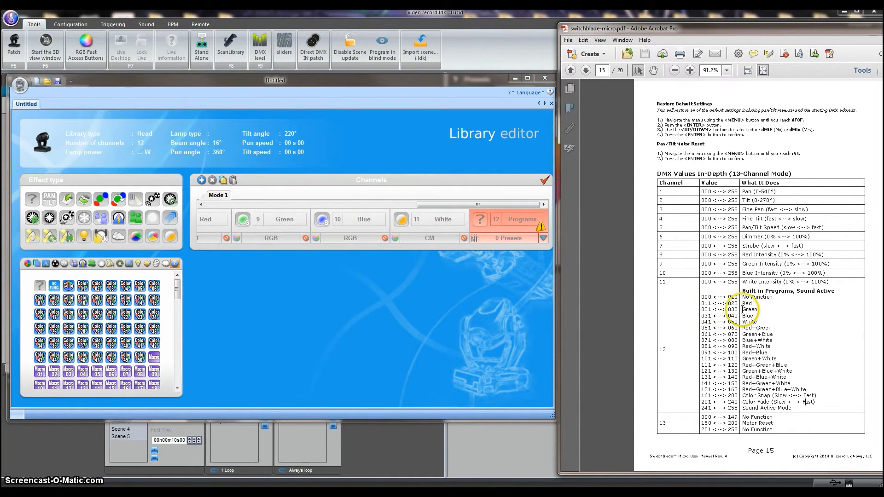
left_click_drag(701, 297, 737, 402)
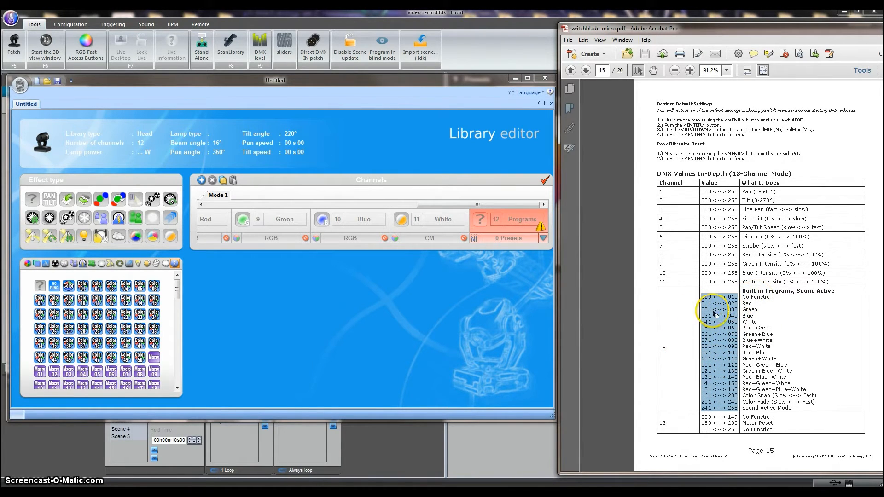
left_click_drag(742, 297, 789, 409)
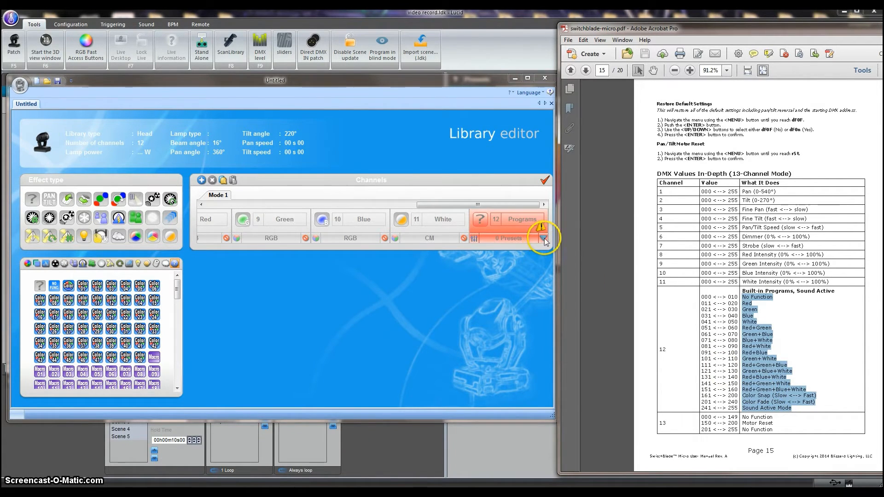
left_click(760, 342)
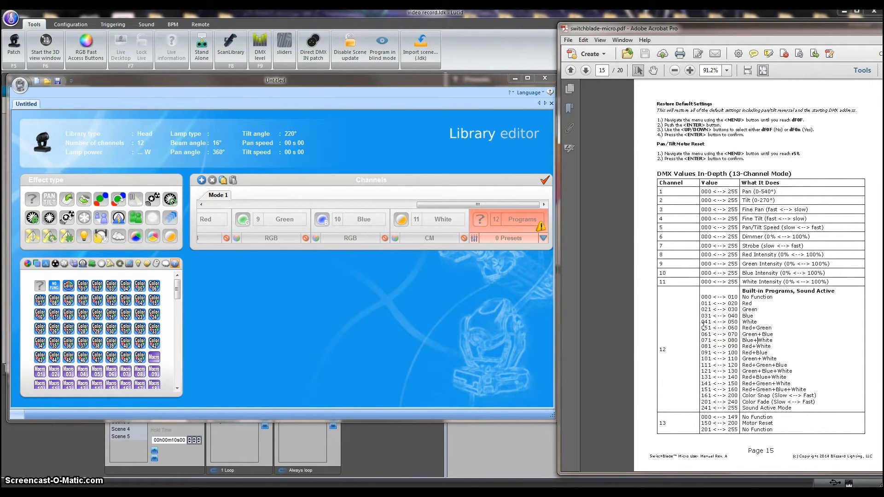
Step: Open the Programs channel's preset list and compare the colour wheel with the Color and Macro preset icons
left_click(544, 238)
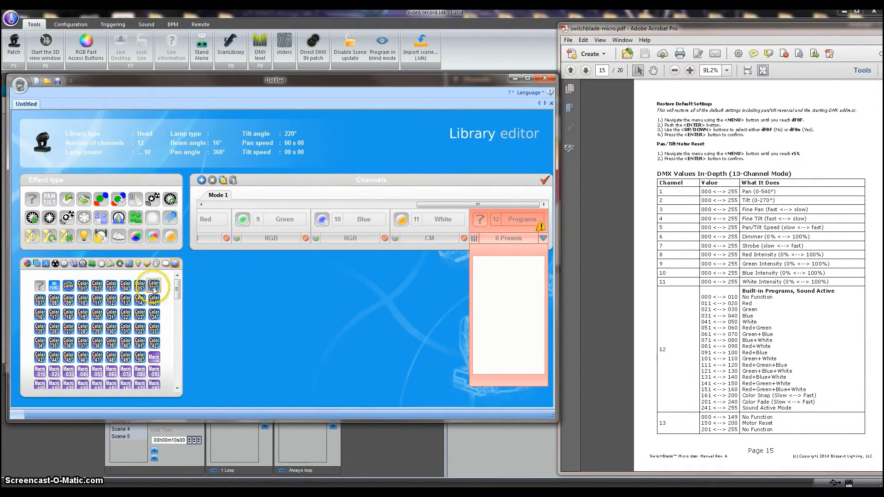
mouse_move(175, 290)
left_mouse_down()
mouse_move(178, 350)
mouse_move(177, 285)
left_mouse_up()
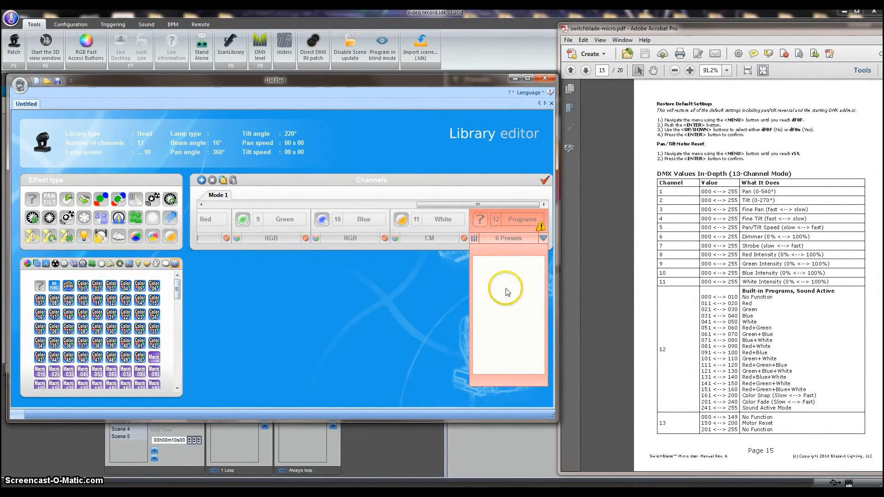
left_click(27, 264)
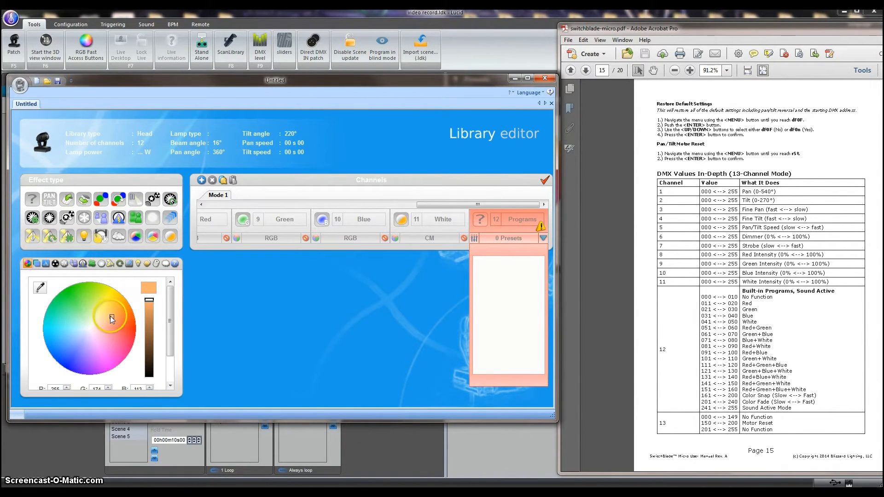
mouse_move(110, 316)
left_mouse_down()
mouse_move(120, 318)
mouse_move(91, 328)
left_mouse_up()
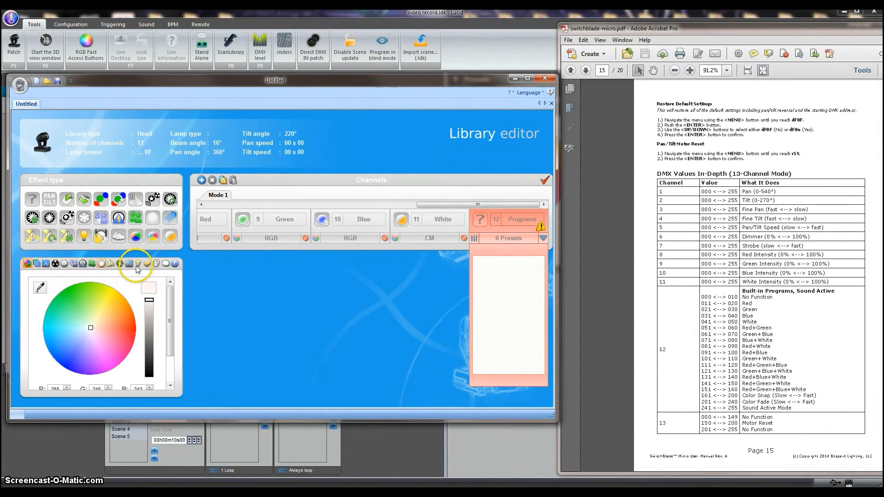
left_click(176, 265)
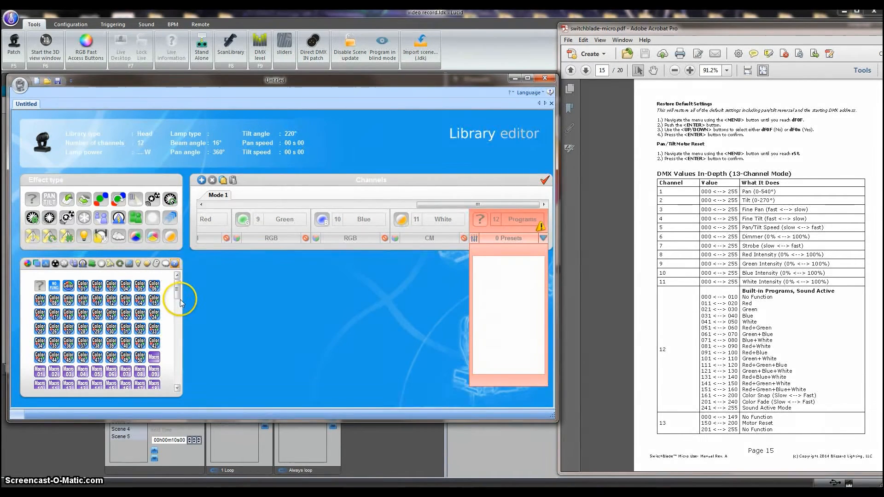
Step: Add a No Function preset from the icon library to the Programs channel and set its slider to 0
mouse_move(178, 293)
left_mouse_down()
mouse_move(178, 302)
mouse_move(178, 292)
left_mouse_up()
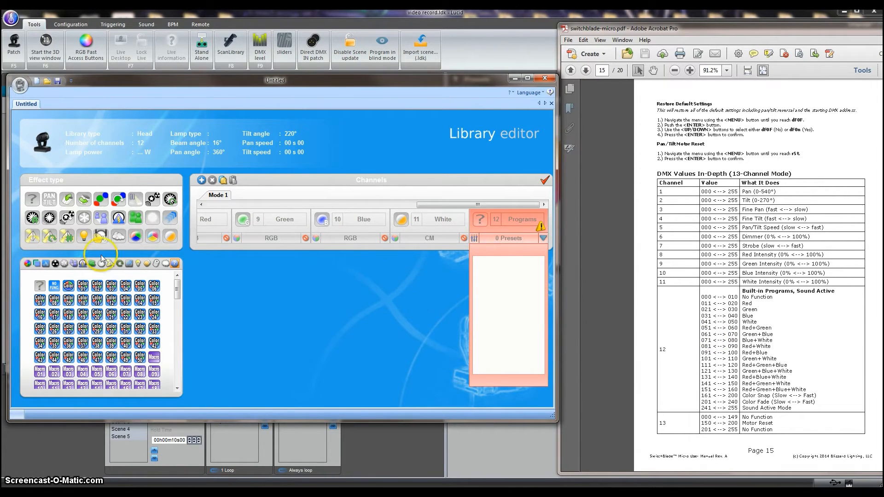
left_click(27, 264)
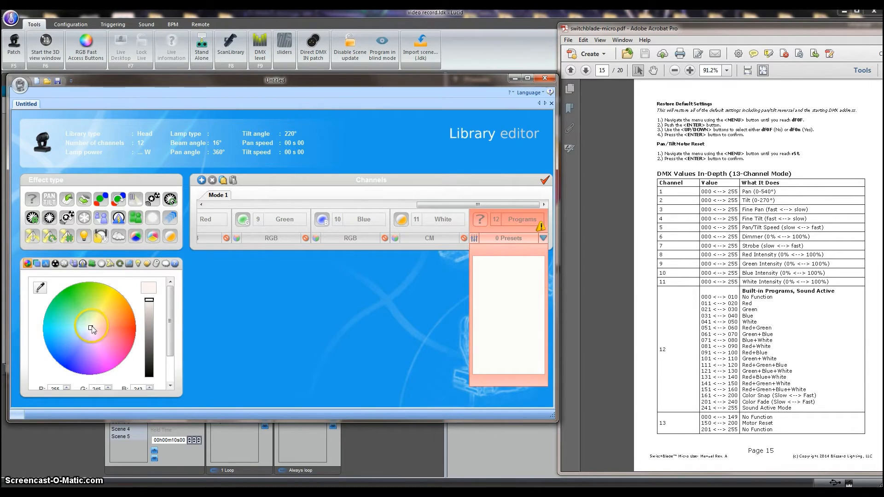
left_click(175, 264)
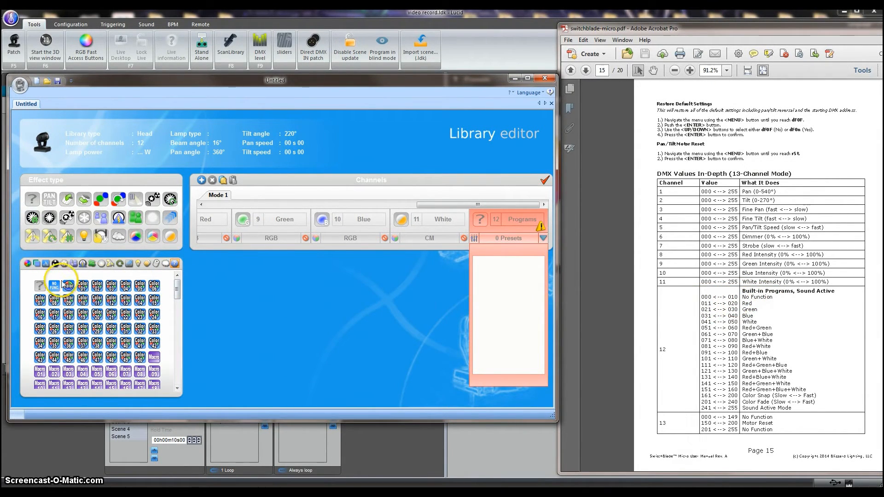
left_click_drag(52, 289, 493, 282)
scroll(536, 326, "up", 2)
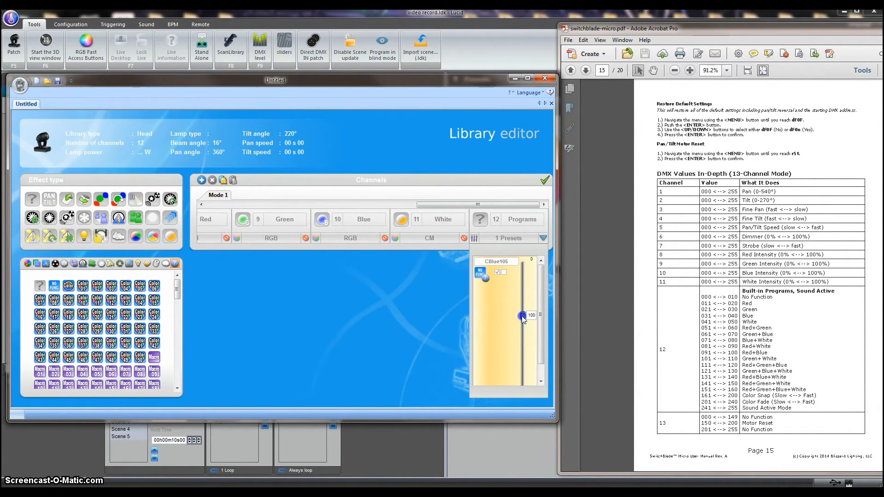
left_click_drag(522, 304, 519, 263)
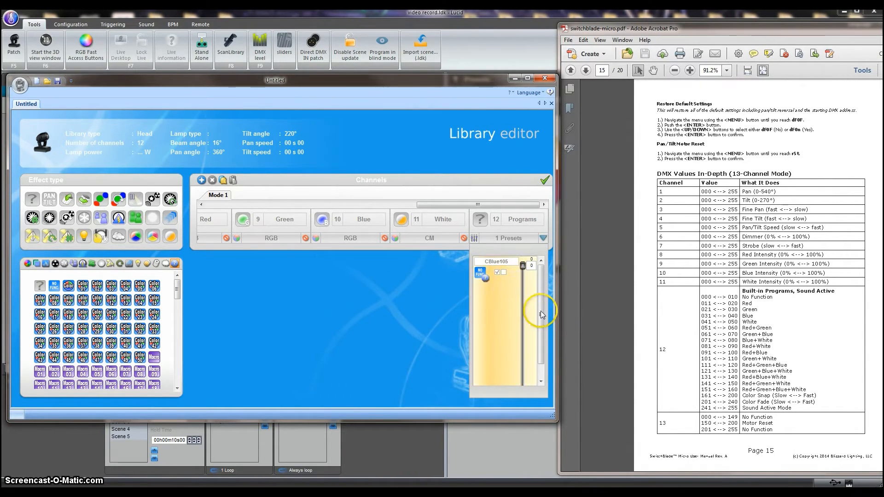
left_click_drag(540, 311, 546, 329)
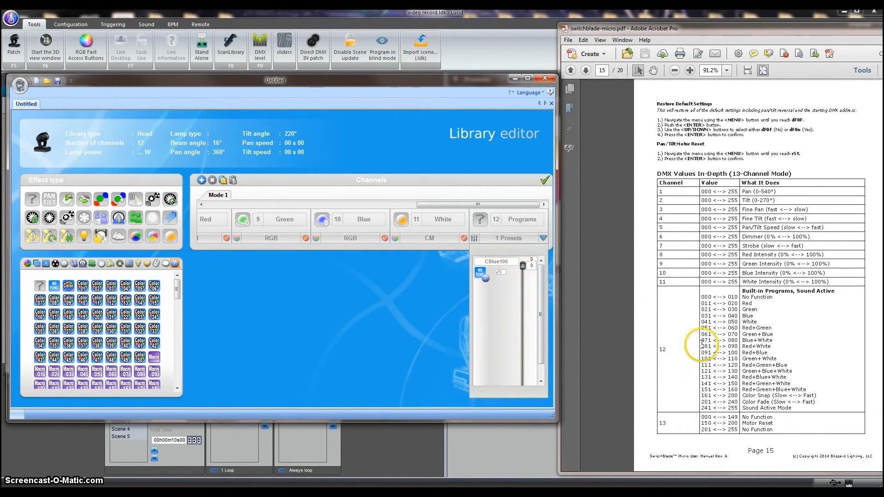
Step: Add the Color 01 preset after No Function and limit No Function's range to 0–10, as in the manual
double_click(733, 297)
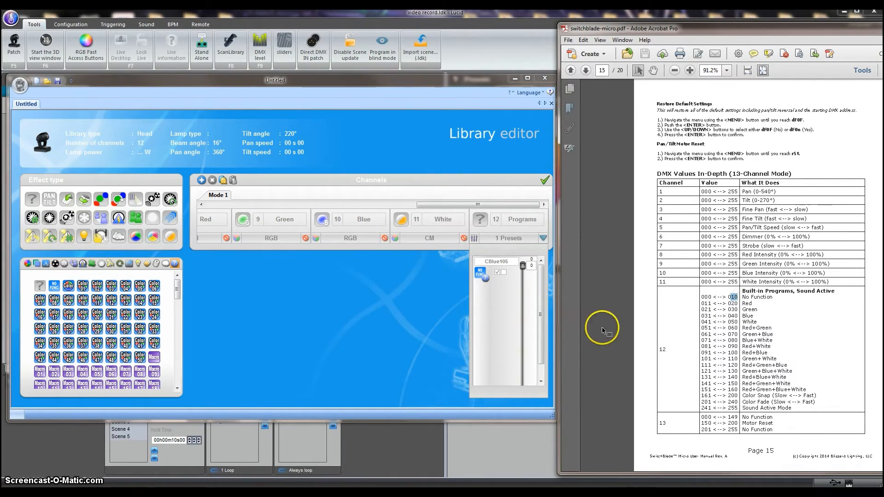
left_click_drag(82, 285, 485, 337)
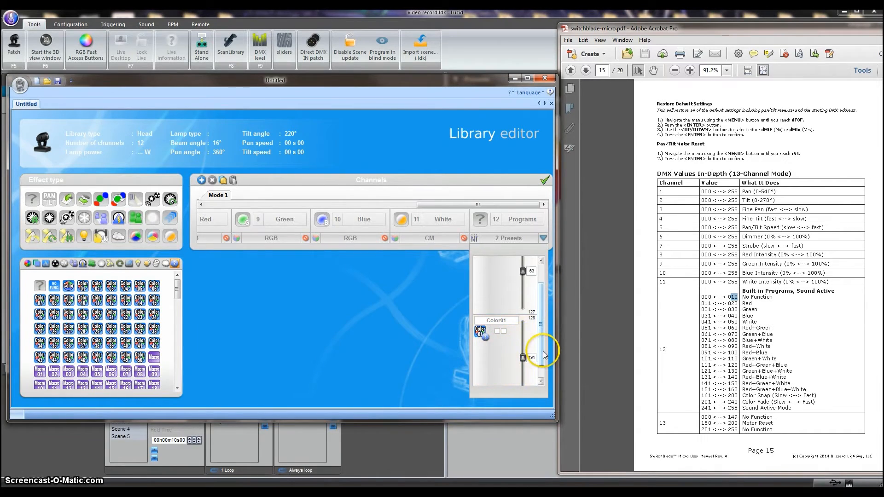
scroll(545, 336, "up", 2)
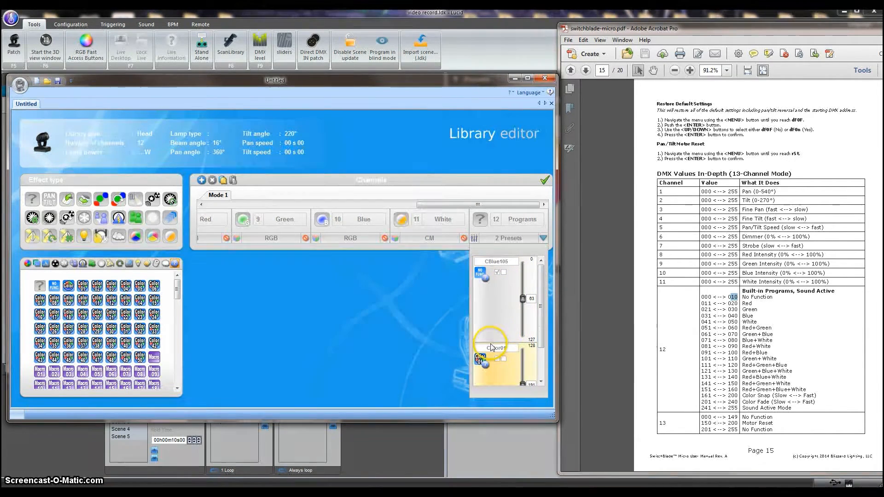
left_click_drag(515, 343, 518, 288)
left_click(524, 274)
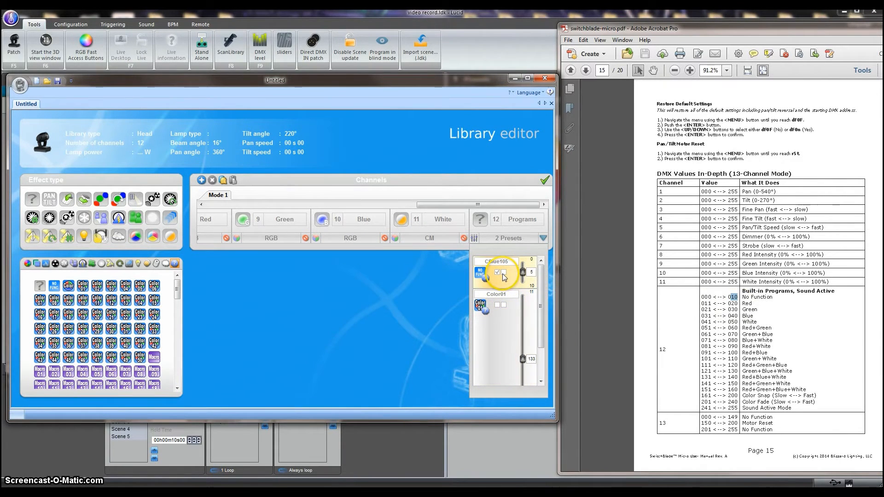
left_click_drag(540, 346, 545, 325)
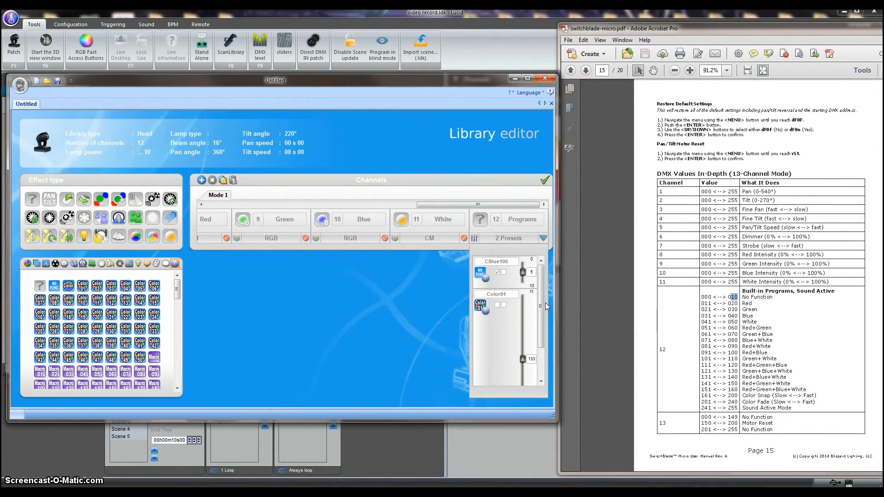
mouse_move(545, 303)
left_mouse_down()
mouse_move(538, 345)
mouse_move(540, 297)
left_mouse_up()
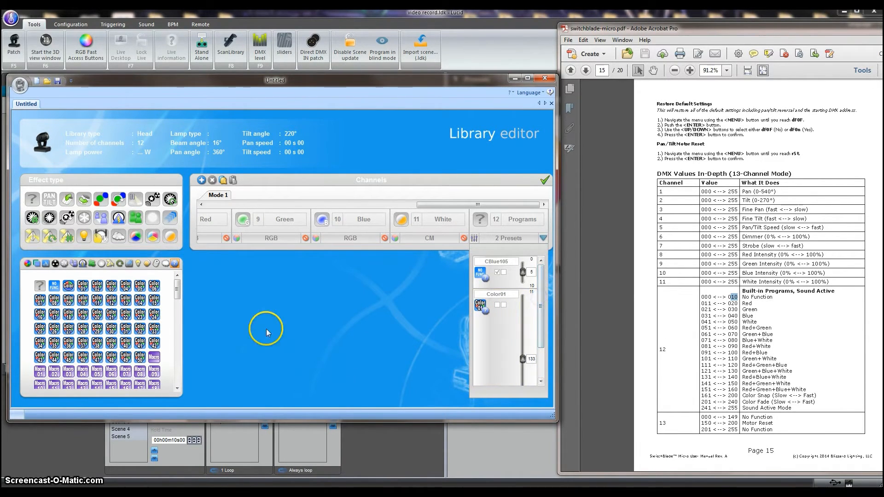
Step: Add the Color 02, Color 03, Color 04 and Color 05 presets in order after Color 01 in the Programs channel
left_click_drag(97, 286, 478, 344)
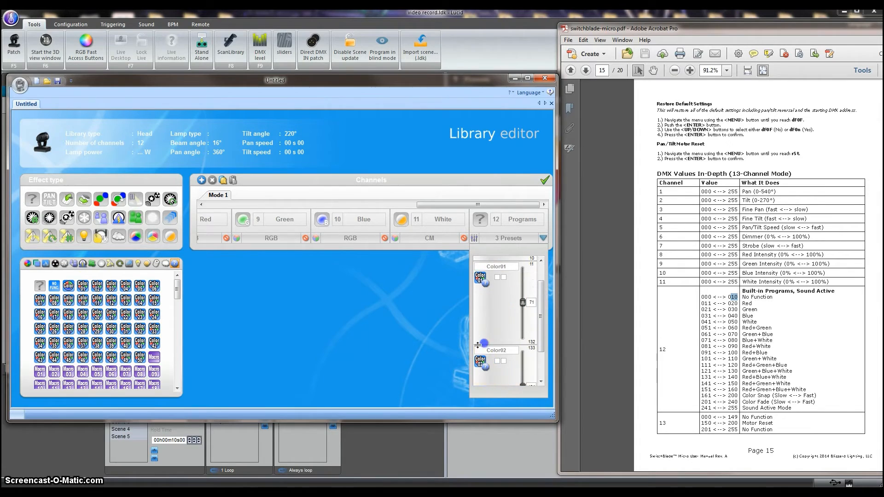
left_click_drag(112, 286, 491, 382)
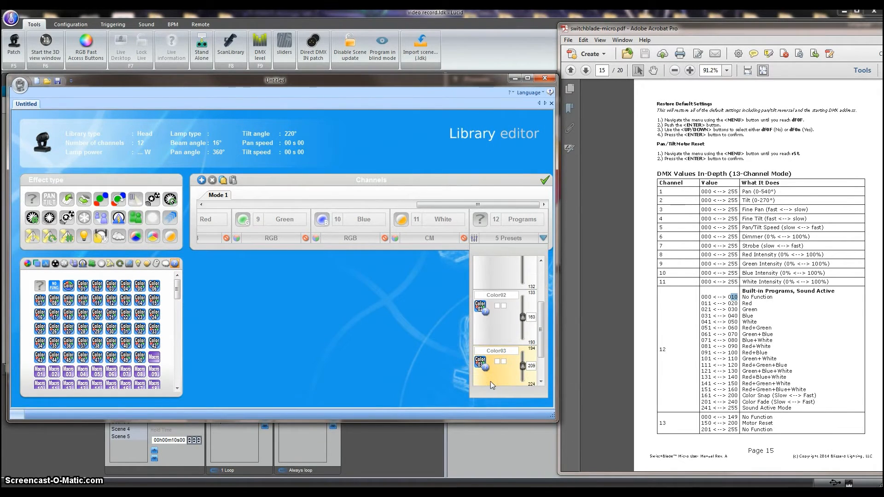
left_click(499, 363)
double_click(499, 363)
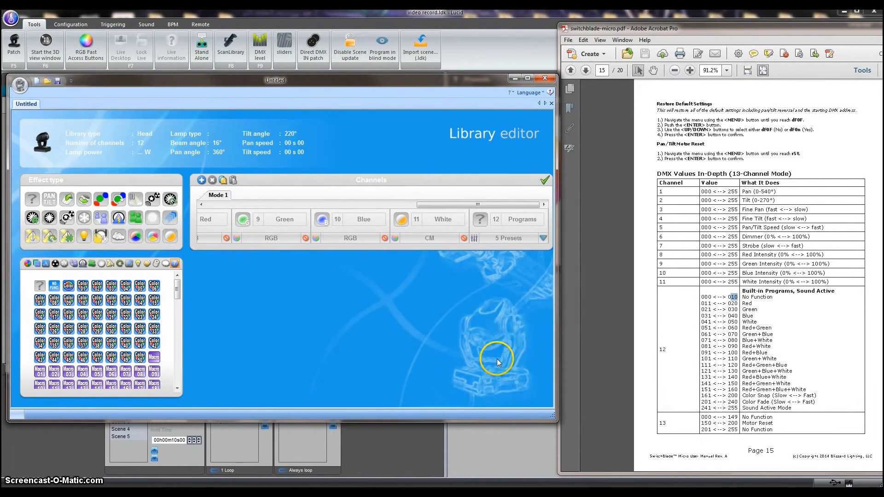
left_click(543, 238)
left_click_drag(542, 298, 544, 361)
left_click(138, 289)
left_click_drag(137, 290, 475, 362)
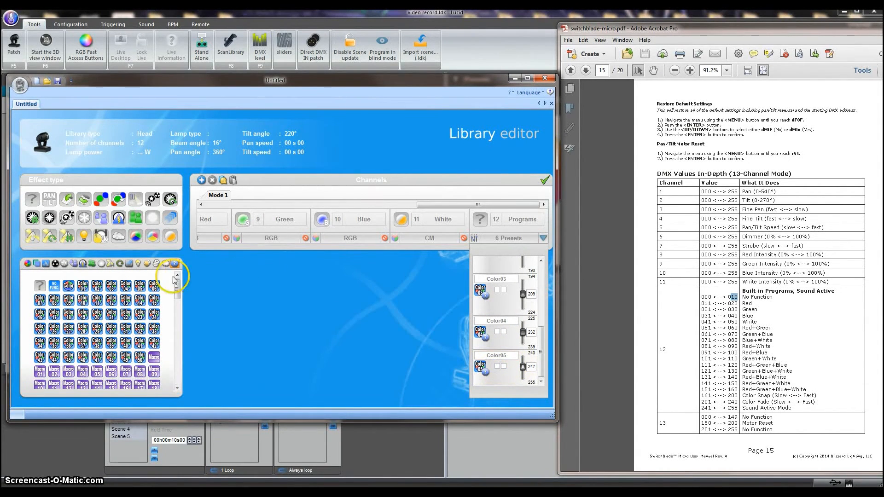
Step: Add the Color 06, Color 07 and Color 08 presets after Color 05 and try to add Color 09
left_click_drag(155, 287, 505, 368)
left_click(81, 299)
left_click(40, 300)
left_click_drag(318, 323, 477, 374)
left_click_drag(54, 301, 485, 376)
left_click(68, 301)
left_click_drag(354, 361, 487, 382)
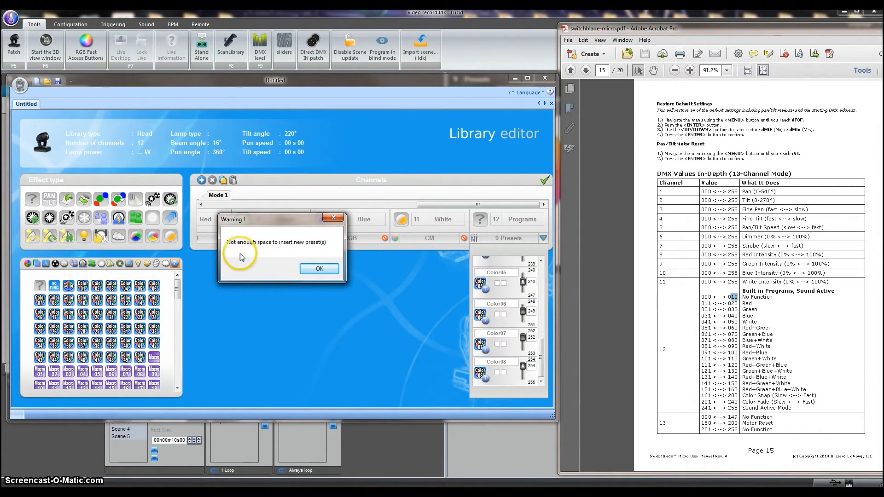
left_click(321, 269)
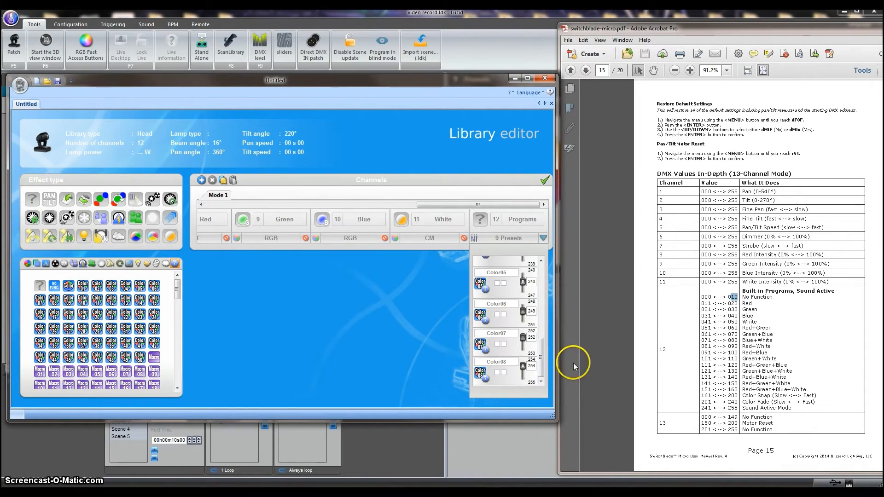
Step: Set the Color 01 preset's DMX range to 11–20
left_click_drag(546, 366, 543, 294)
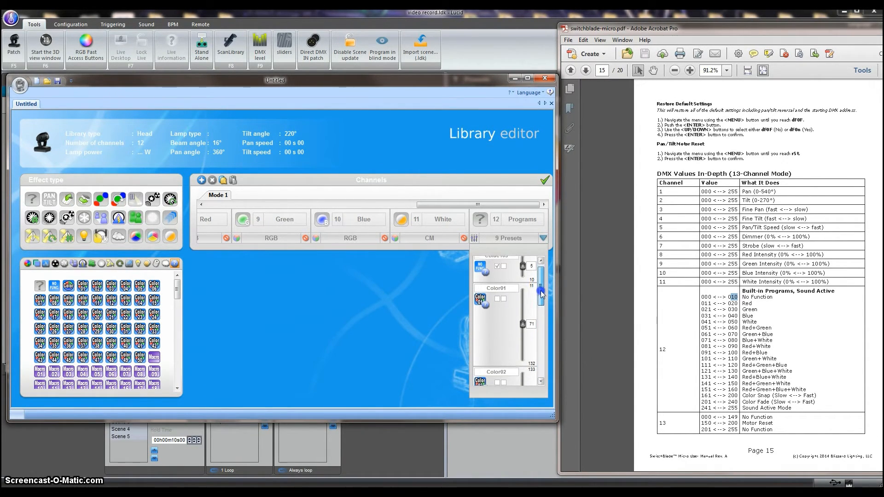
left_click(503, 335)
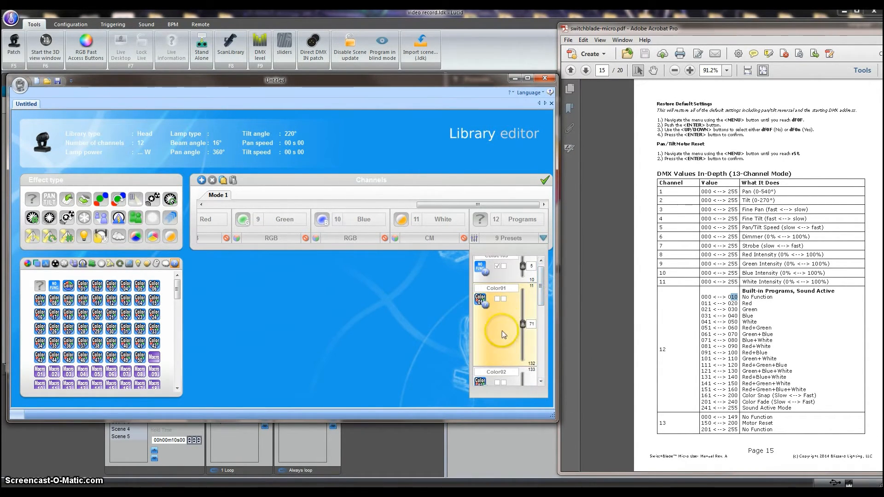
left_click(509, 380)
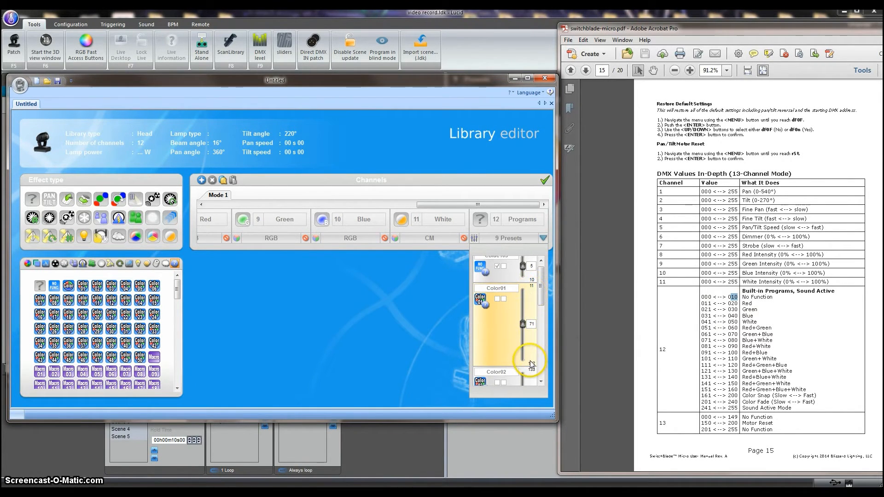
mouse_move(522, 355)
left_mouse_down()
mouse_move(524, 315)
mouse_move(543, 305)
mouse_move(543, 318)
left_mouse_up()
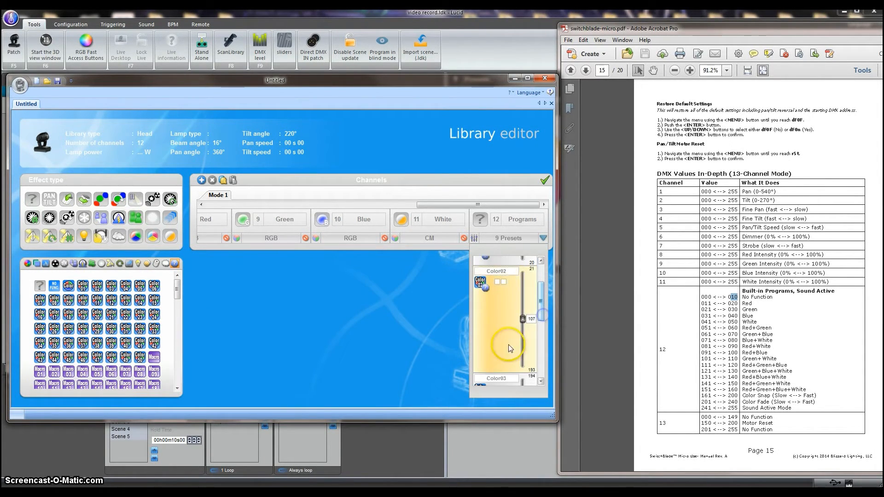
Step: Set ten-value ranges from Color 02 (21–30) through Color 14 (141–150), adding the remaining color presets up to Color 15
left_click_drag(518, 370, 541, 323)
left_click_drag(519, 376, 523, 292)
scroll(540, 352, "down", 3)
left_click_drag(540, 352, 542, 340)
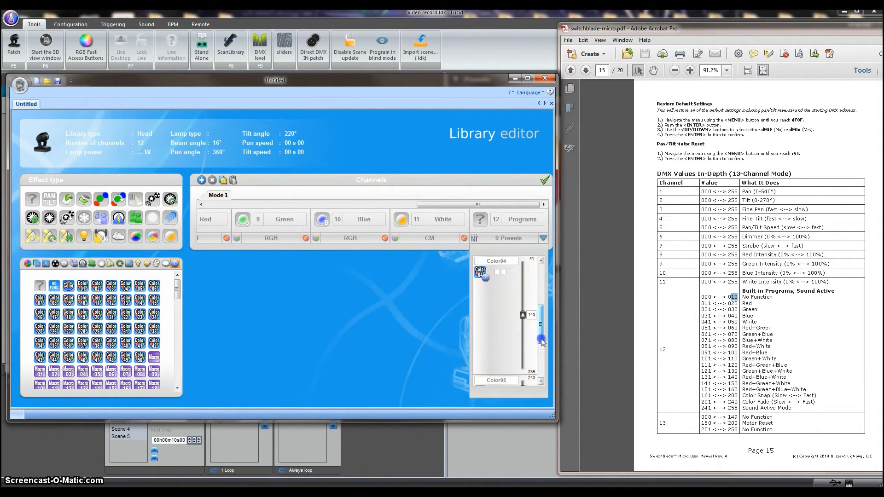
left_click(509, 371)
left_click_drag(514, 374, 510, 288)
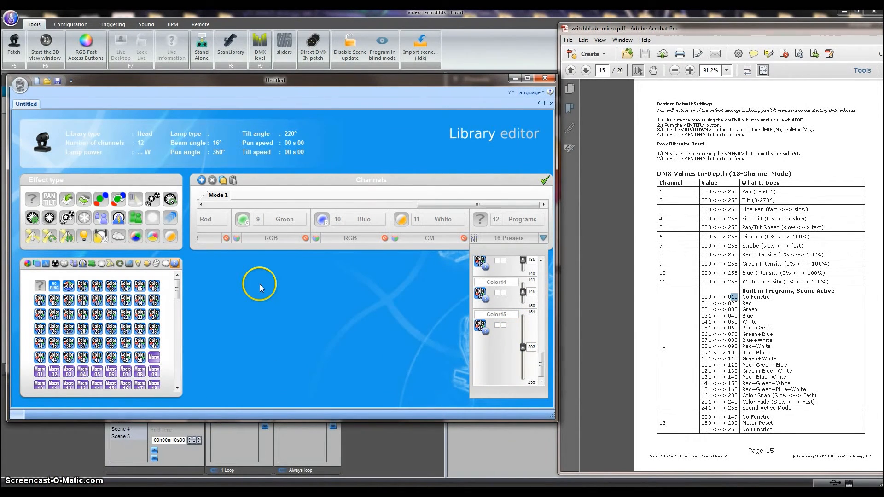
mouse_move(542, 364)
left_mouse_down()
mouse_move(537, 297)
mouse_move(552, 377)
left_mouse_up()
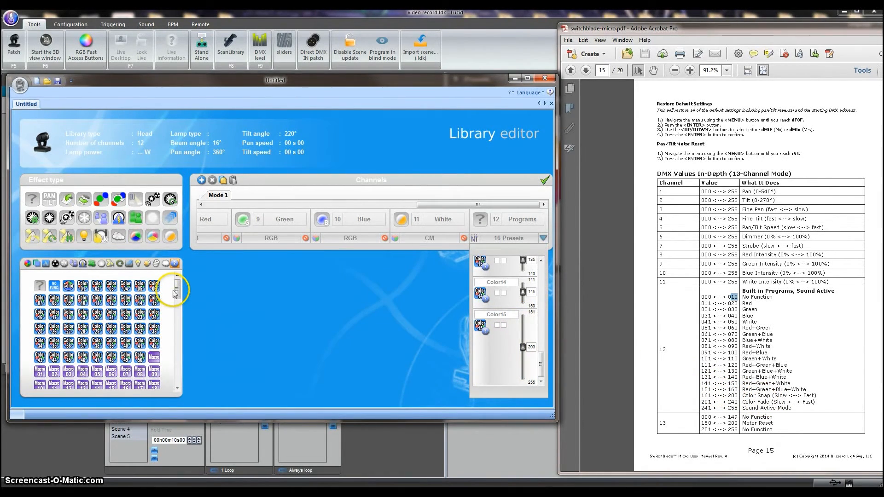
Step: Add the Macro 01 and Macro 02 presets after Color 15 for the manual's Color Snap and Color Fade functions
mouse_move(177, 287)
left_mouse_down()
mouse_move(181, 373)
mouse_move(171, 302)
left_mouse_up()
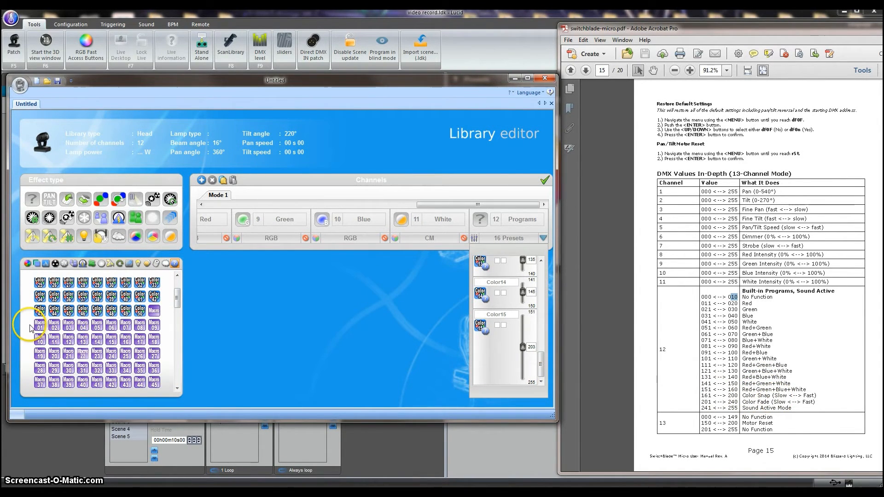
left_click_drag(40, 327, 490, 365)
left_click(496, 301)
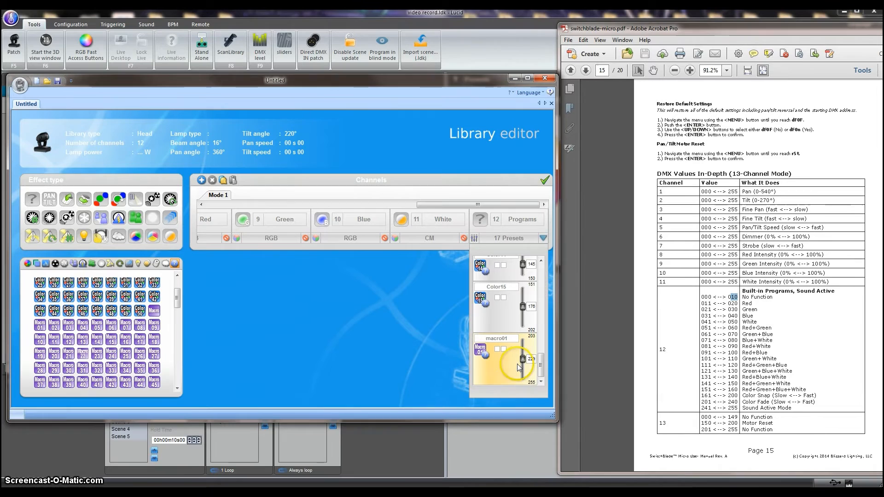
left_click(701, 403)
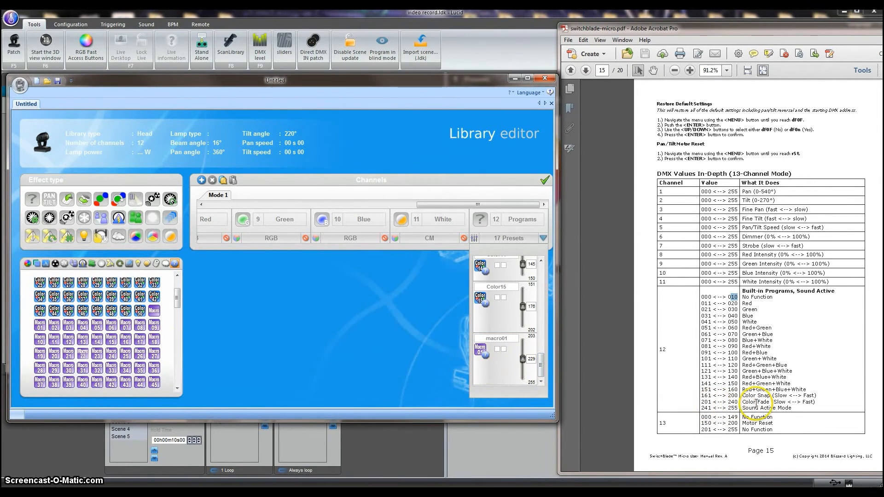
left_click_drag(54, 325, 543, 374)
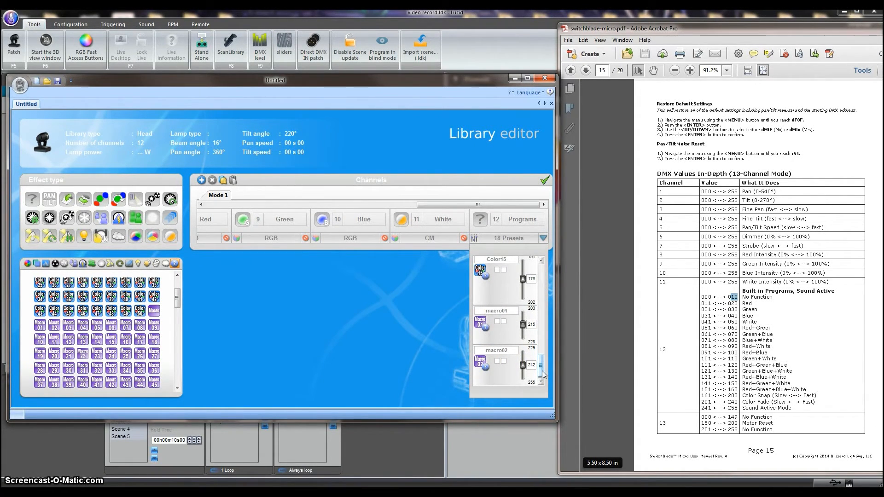
Step: Set the range of Color 15 to 151–160 and of Macro 01 to 161–200
scroll(518, 341, "up", 2)
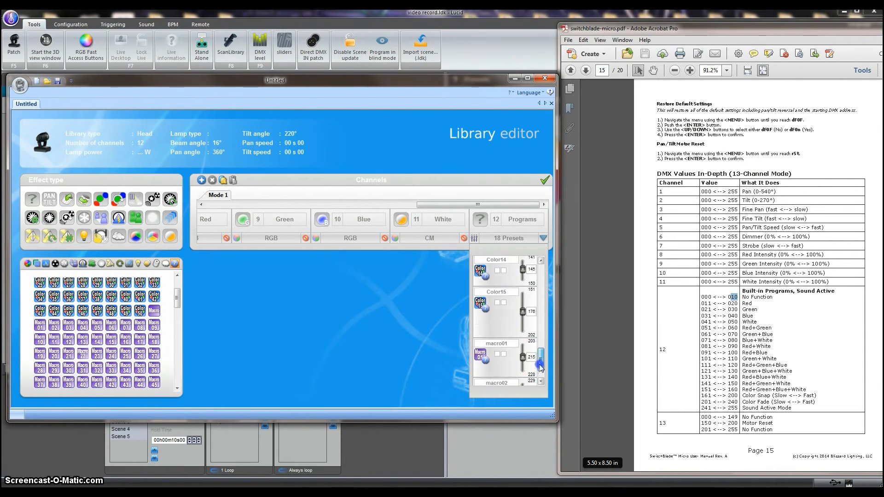
left_click_drag(508, 339, 509, 319)
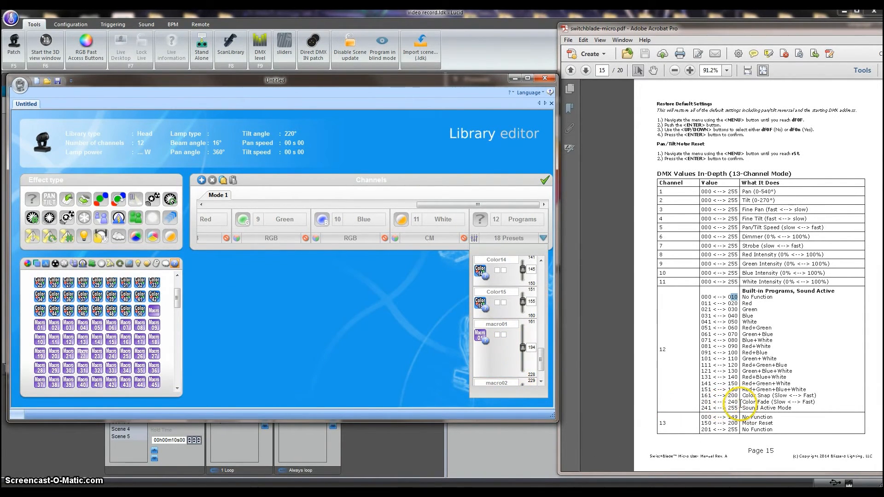
left_click_drag(514, 380, 514, 366)
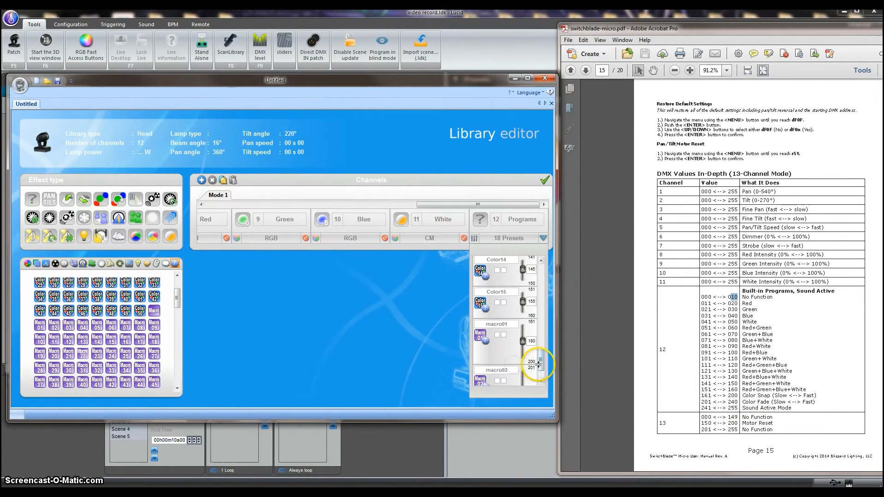
scroll(541, 369, "down", 1)
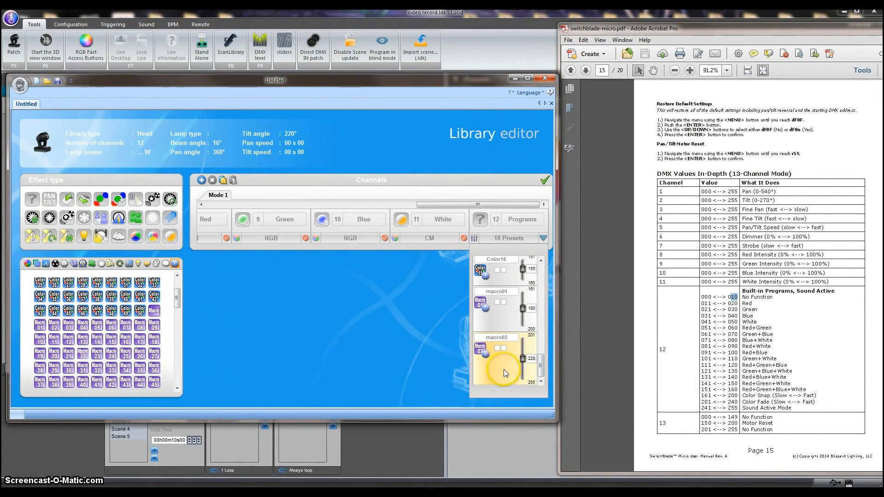
Step: Add the music preset after Macro 02 for Sound Active Mode, and set Macro 02's range to 201–240 and the music preset's to 241–255
left_click(753, 408)
left_click_drag(752, 408, 791, 408)
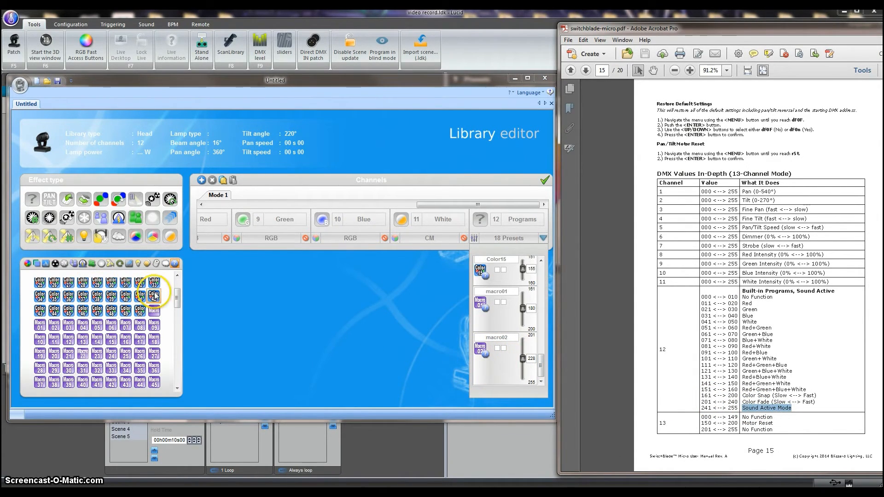
left_click_drag(176, 298, 178, 325)
left_click(144, 344)
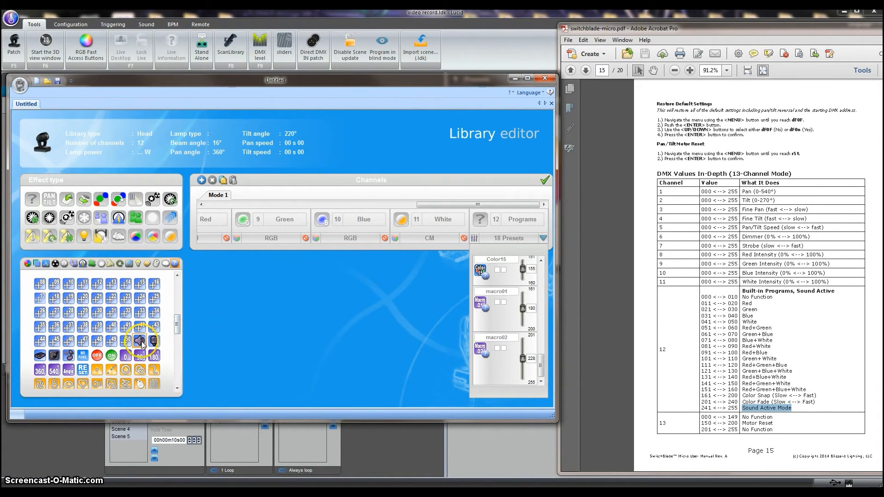
left_click_drag(141, 343, 486, 374)
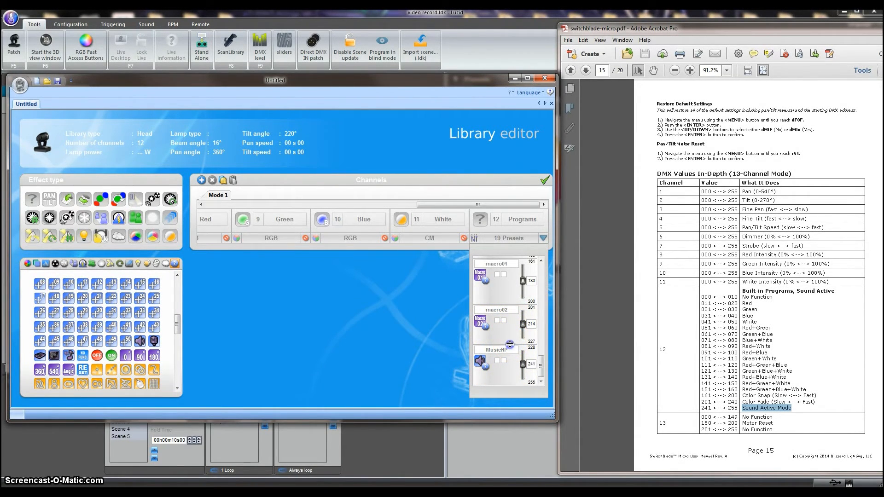
left_click_drag(510, 345, 510, 351)
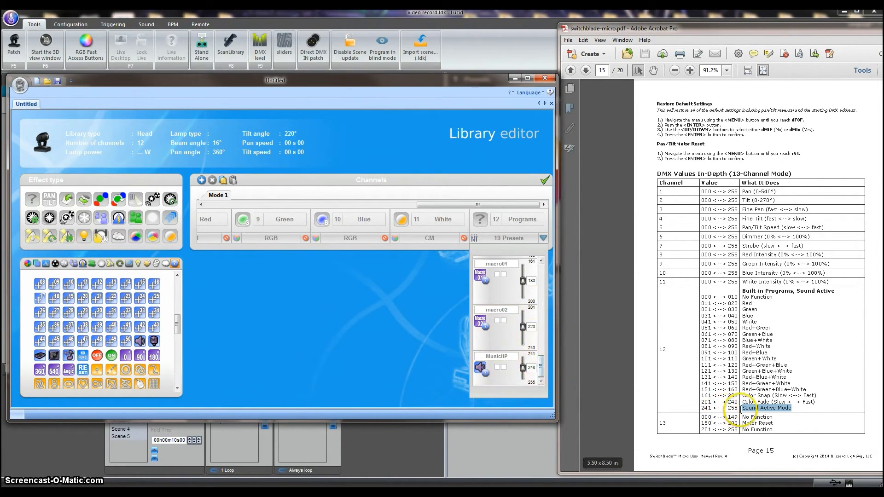
left_click_drag(541, 371, 542, 369)
Step: Enable the second option on Macro 01 and Macro 02 for their slow-to-fast ranges, and set their default values to 161 and 201
left_click(523, 319)
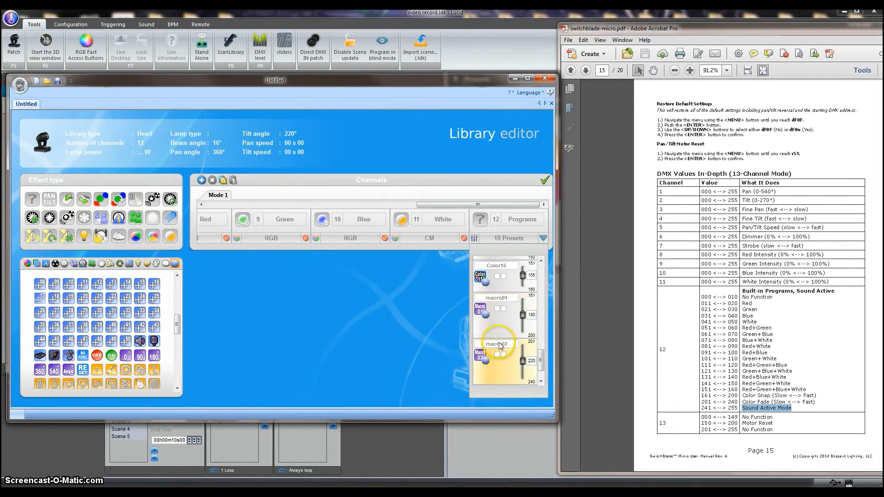
left_click_drag(776, 396, 814, 396)
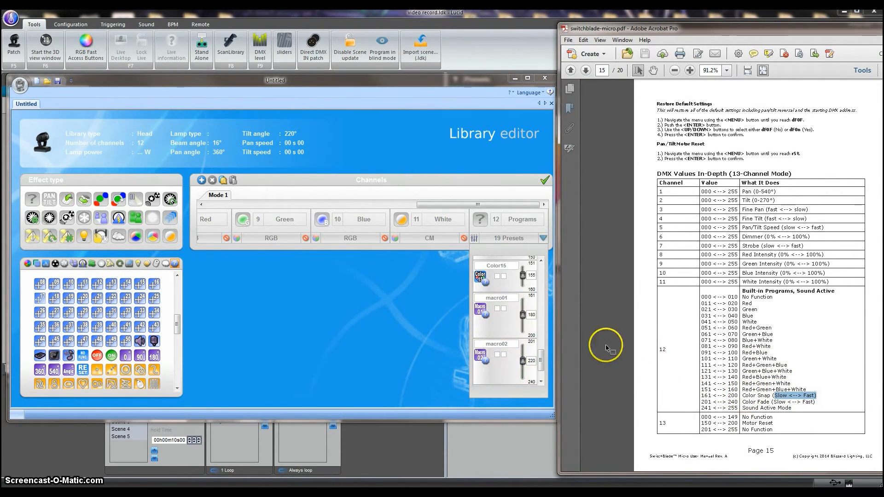
left_click(504, 309)
left_click(503, 360)
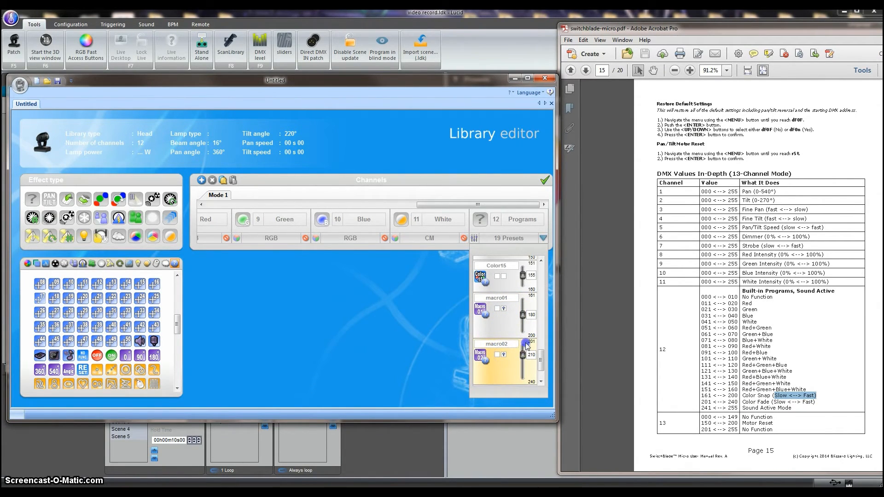
left_click_drag(522, 315, 524, 302)
left_click(543, 366)
left_click_drag(543, 365, 544, 364)
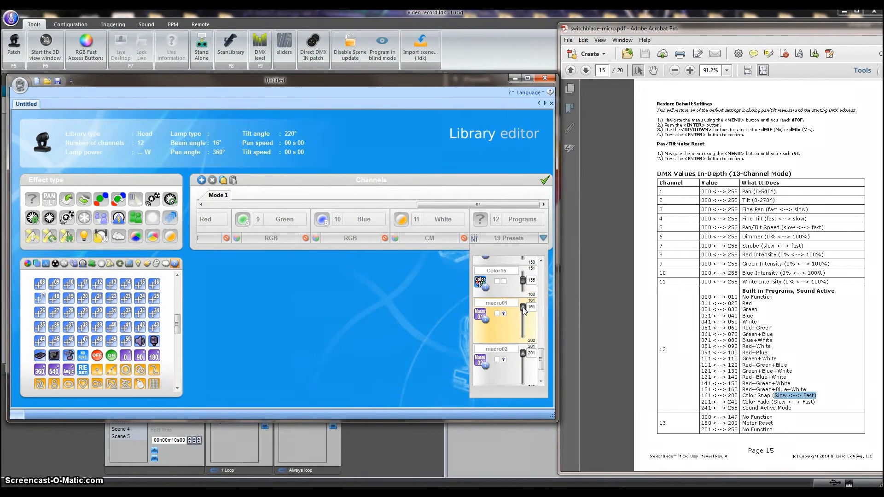
left_click_drag(541, 364, 541, 372)
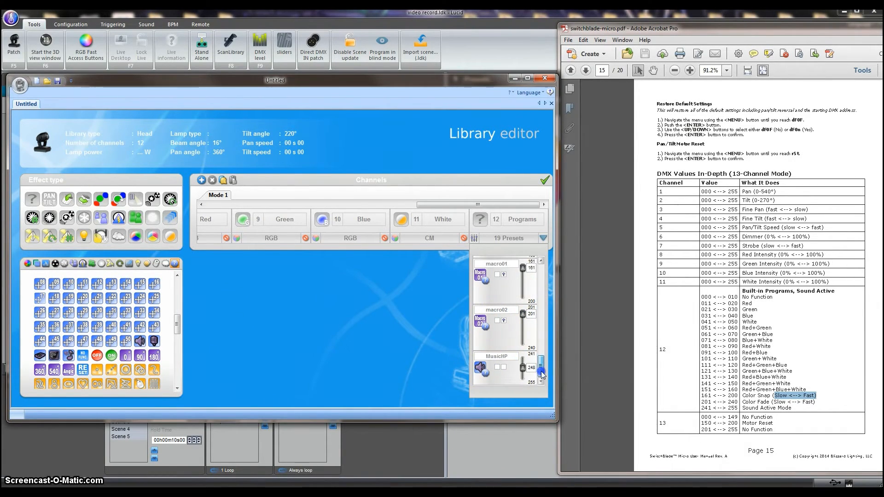
Step: Review the Programs channel's presets from the music preset back to the first one, and collapse the preset list
left_click(507, 366)
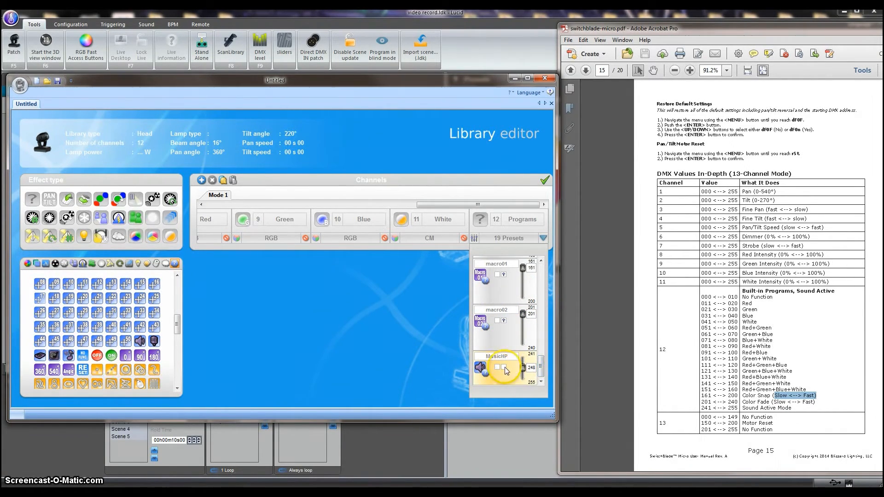
left_click(541, 374)
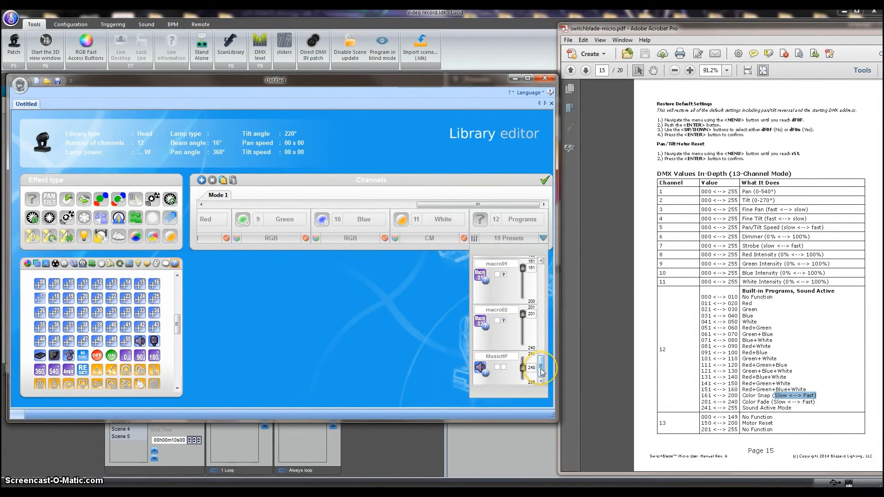
left_click_drag(541, 369, 542, 372)
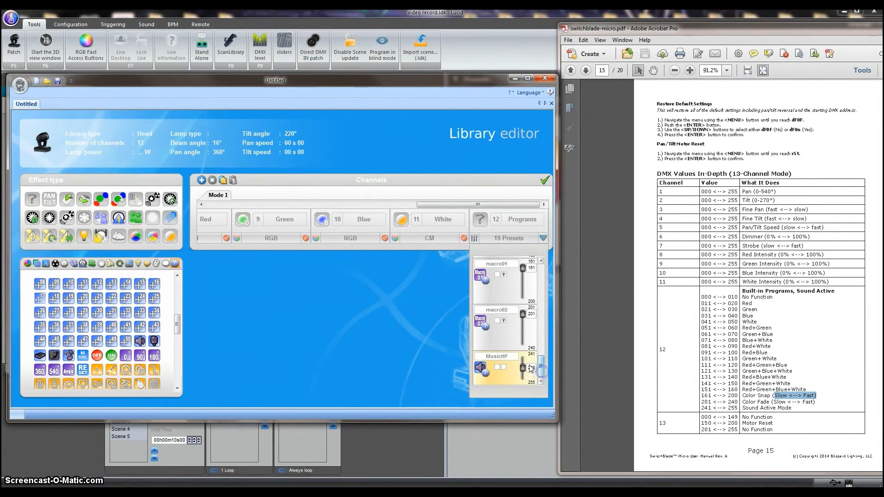
left_click_drag(542, 370, 548, 279)
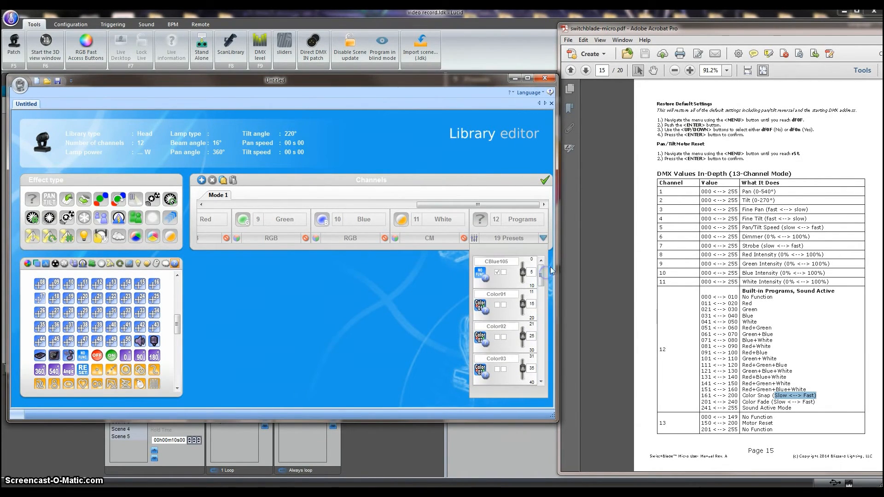
mouse_move(543, 279)
left_mouse_down()
mouse_move(548, 375)
mouse_move(551, 270)
left_mouse_up()
left_click(545, 239)
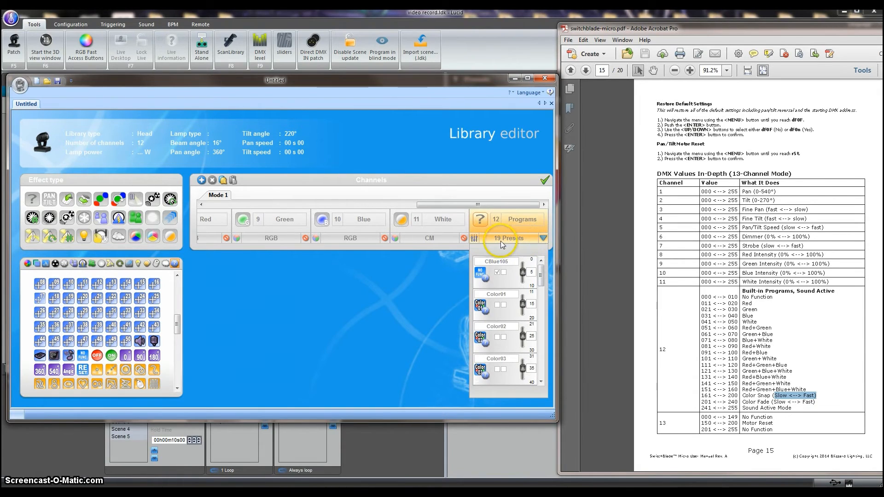
left_click(544, 239)
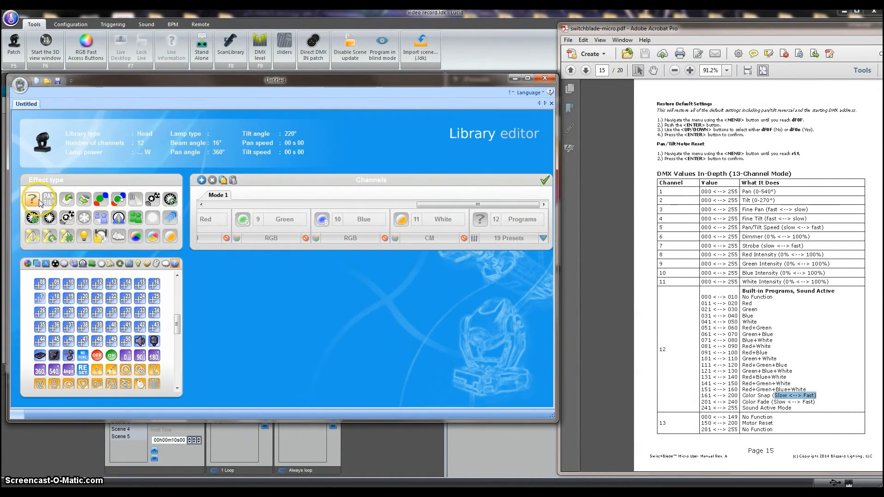
Step: Add a generic-effect channel 13 after Programs and name it Reset
left_click_drag(31, 199, 531, 224)
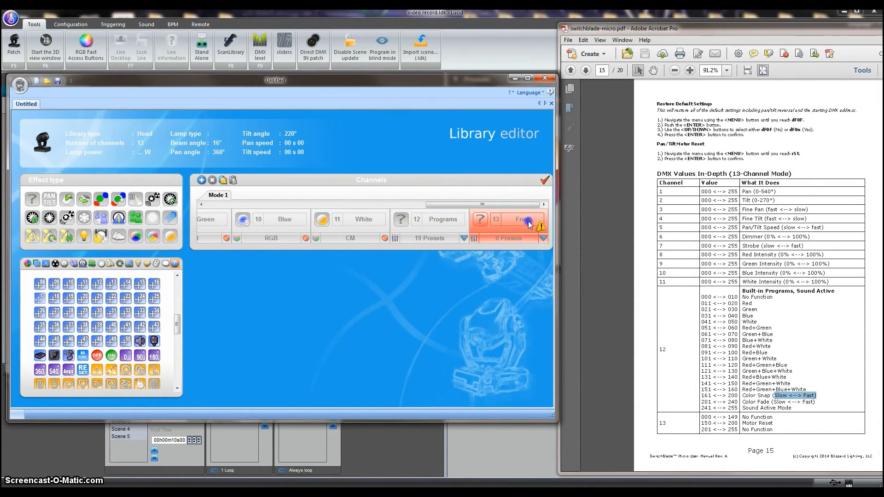
double_click(530, 221)
type("Reset")
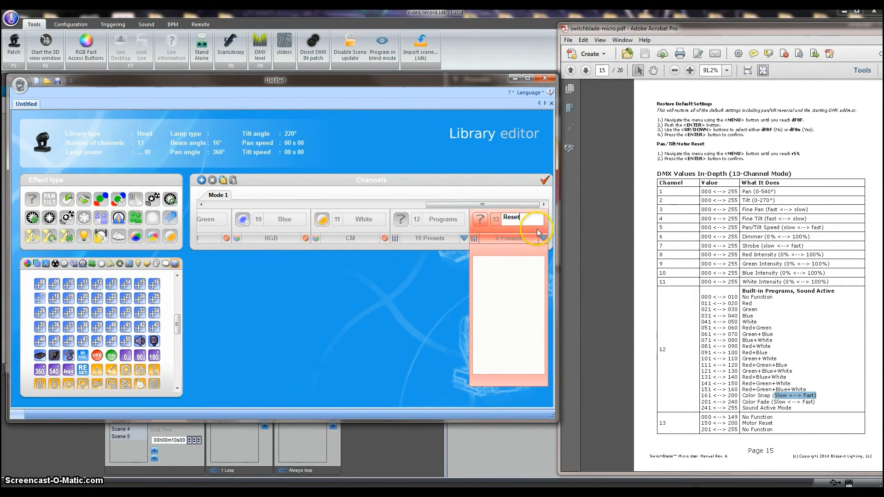
left_click(176, 264)
left_click_drag(179, 320, 181, 382)
left_click(106, 307)
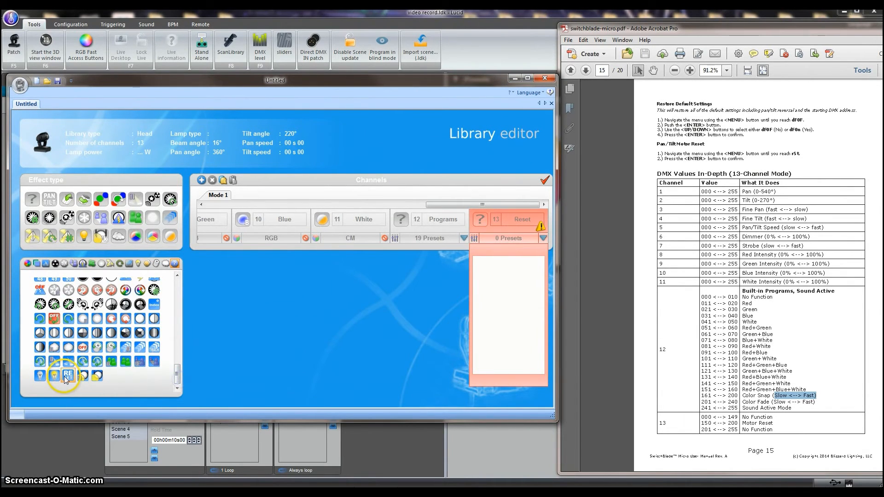
left_click_drag(66, 379, 486, 309)
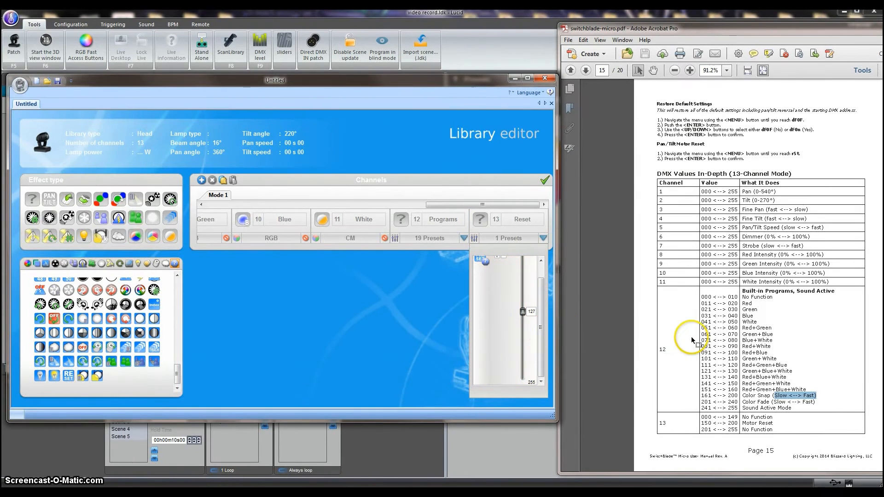
left_click_drag(743, 418, 757, 420)
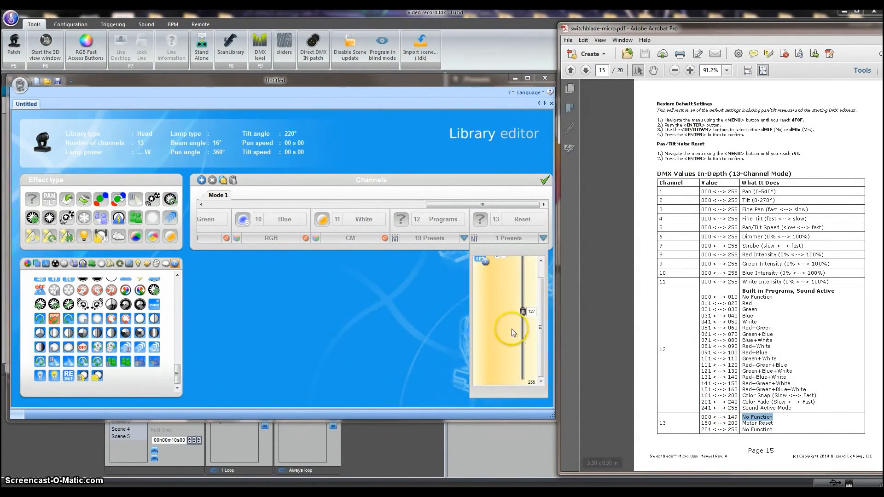
left_click_drag(502, 321, 323, 345)
Step: Add No Function, Reset and a second No Function preset, in that order, to channel 13
left_click_drag(177, 372, 177, 285)
left_click_drag(54, 288, 500, 293)
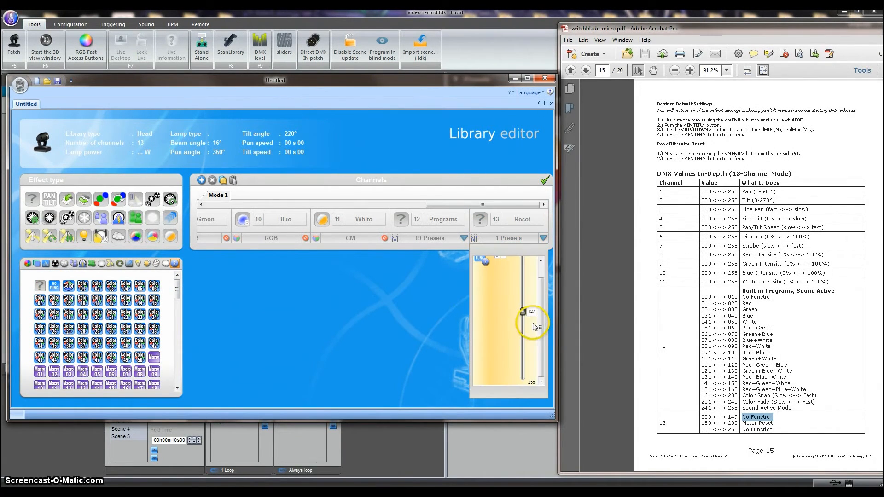
left_click_drag(178, 286, 177, 332)
left_click_drag(82, 339, 509, 332)
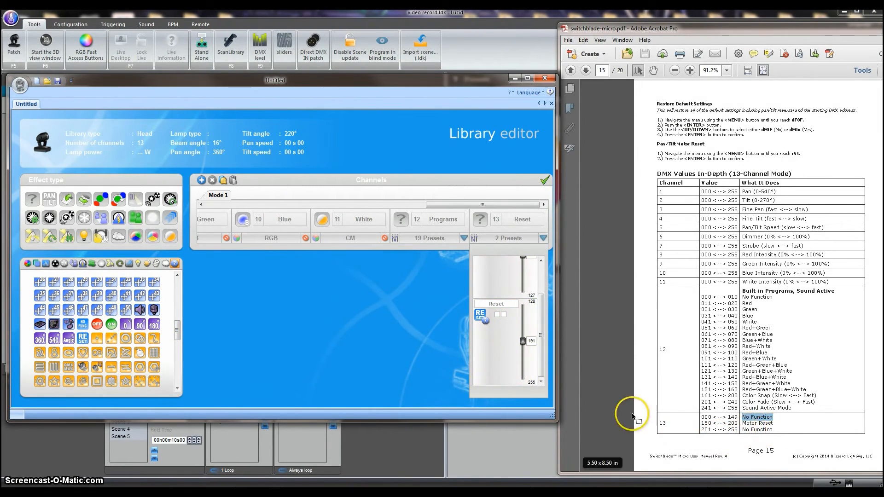
left_click_drag(83, 325, 502, 363)
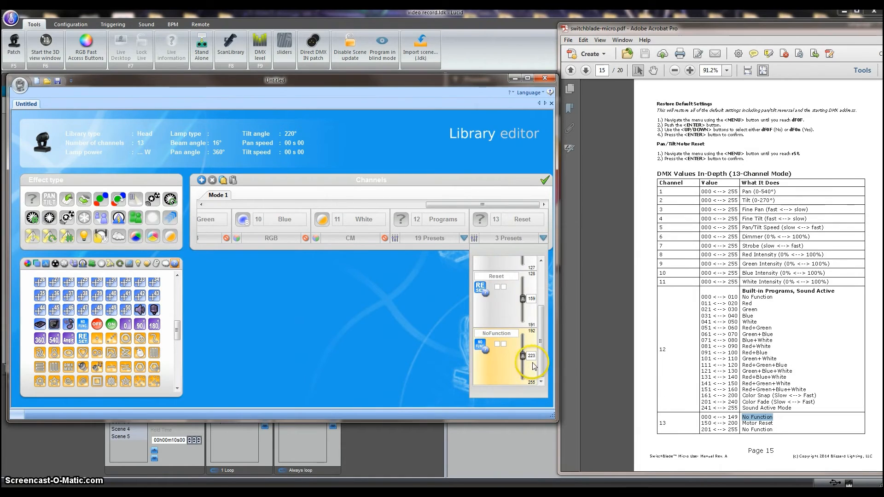
Step: Set channel 13's ranges to 0–149 for the first No Function preset, 150–200 for Reset and 201–255 for the last No Function preset
left_click_drag(542, 366, 538, 314)
left_click(534, 321)
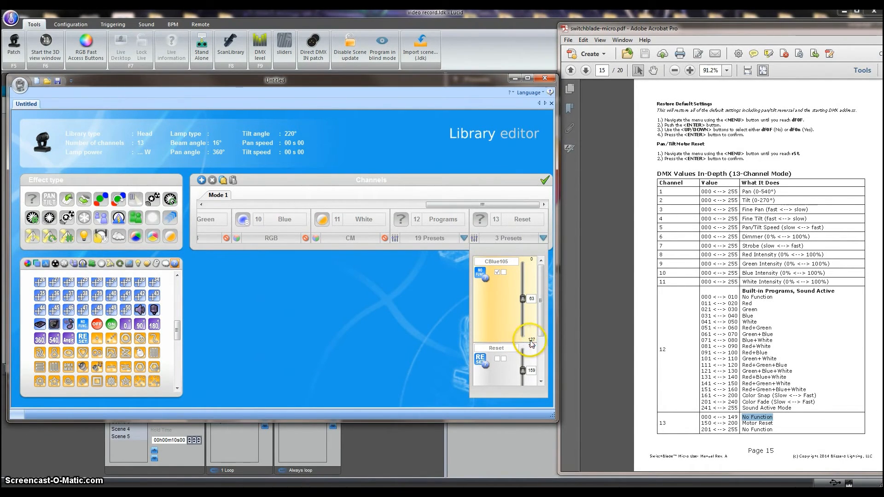
left_click_drag(742, 421, 771, 430)
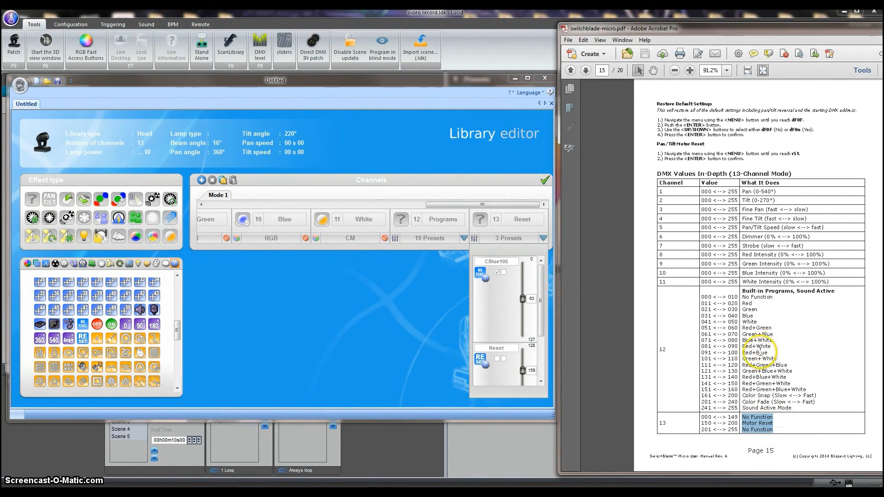
left_click(540, 334)
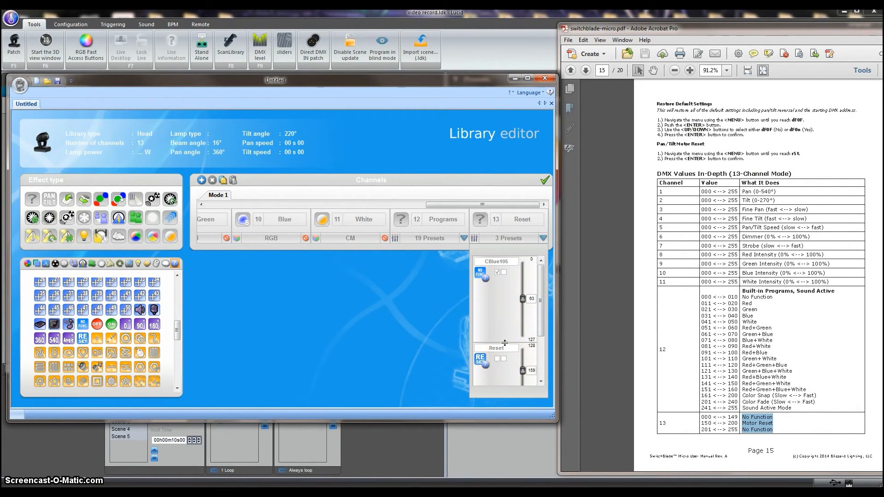
left_click(511, 352)
left_click(540, 311)
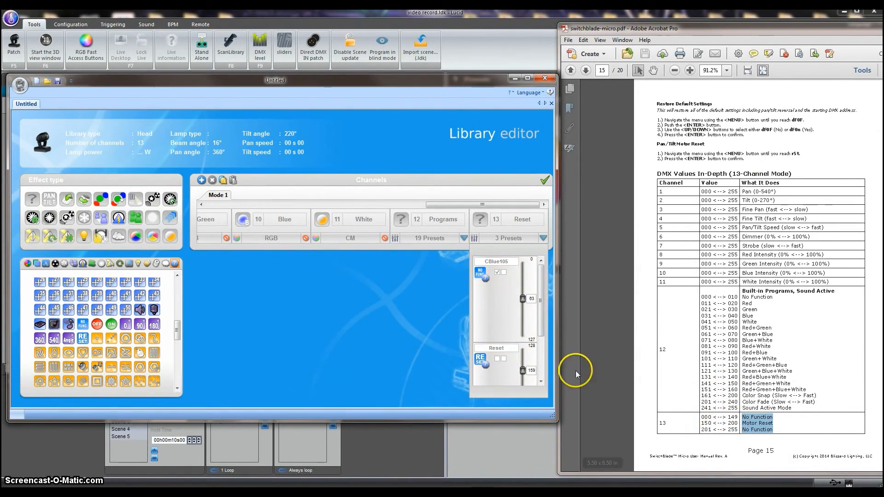
left_click_drag(504, 343, 505, 353)
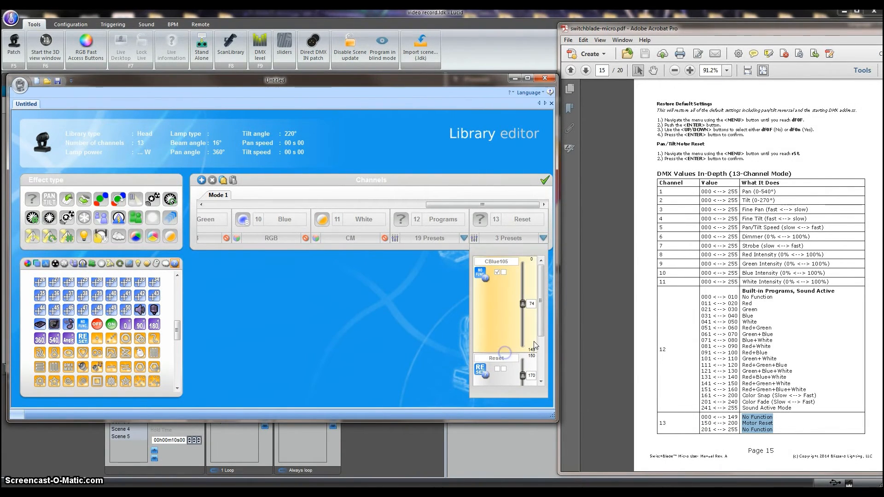
left_click_drag(543, 329, 503, 357)
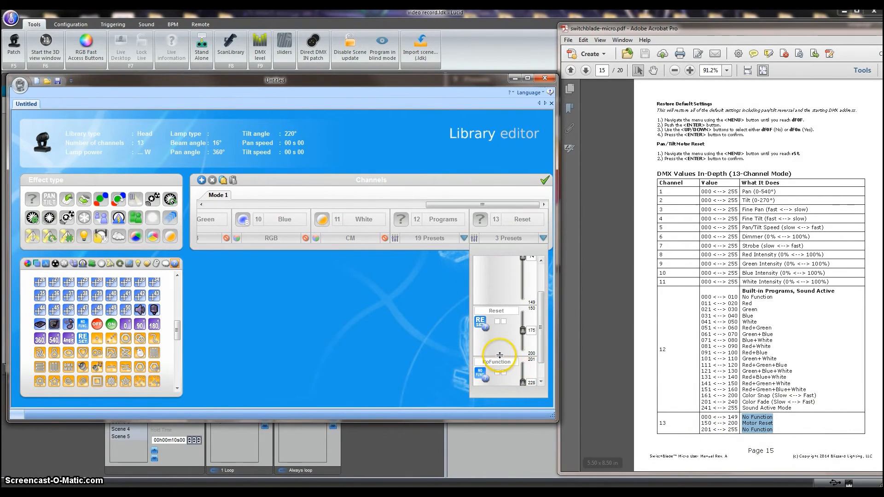
left_click(539, 370)
left_click_drag(540, 374, 550, 302)
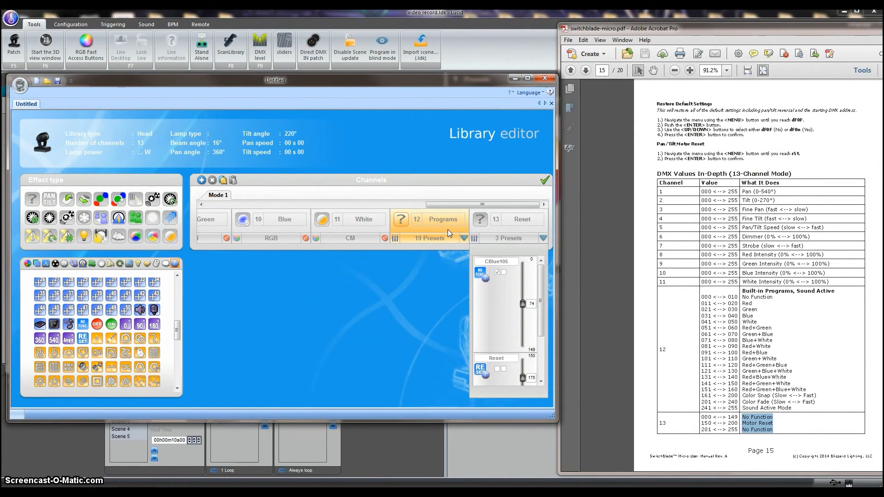
Step: Save the fixture profile in the Blizzard Lighting folder as Switchblade Micro 2.ssl2
left_click(424, 253)
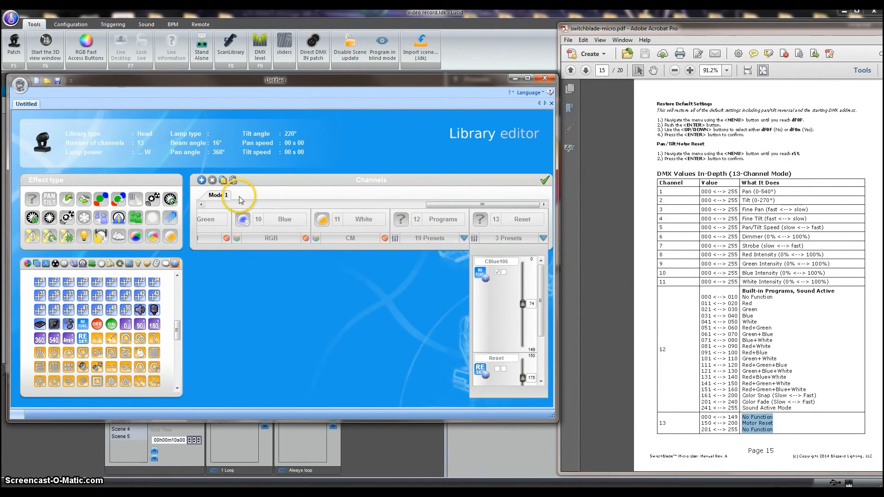
left_click_drag(450, 205, 106, 150)
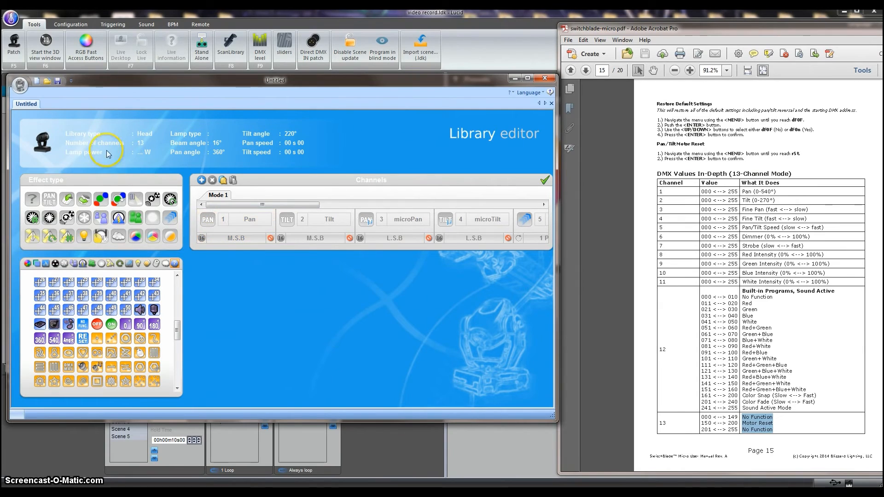
left_click(19, 83)
left_click(34, 130)
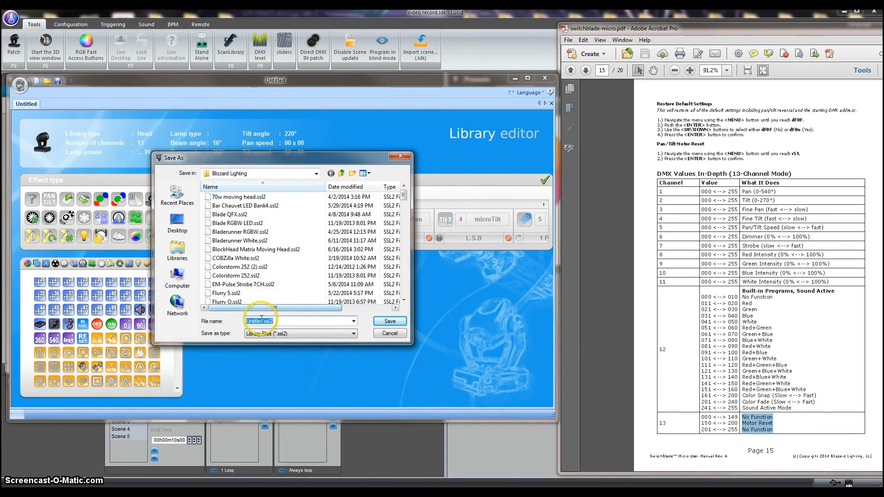
left_click_drag(264, 321, 214, 317)
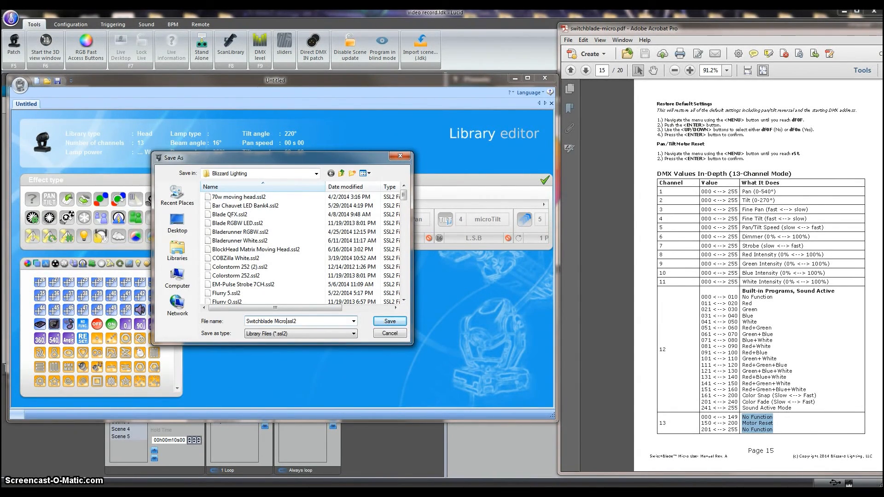
type("2")
left_click(391, 323)
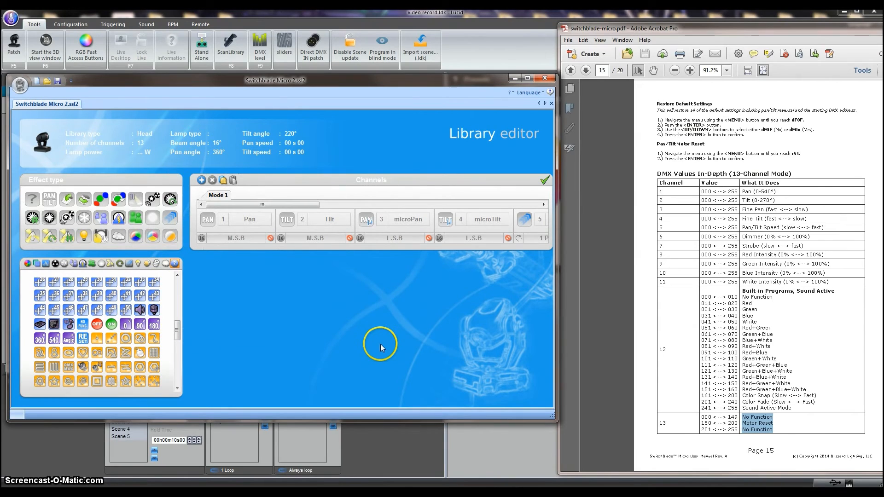
Step: Close the library editor and move the PDF manual off the lighting software's workspace
left_click_drag(454, 81, 575, 89)
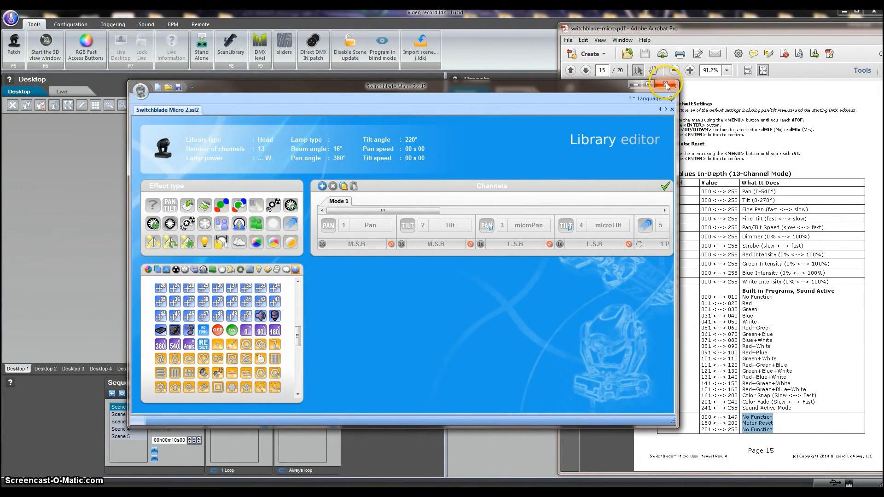
left_click(666, 86)
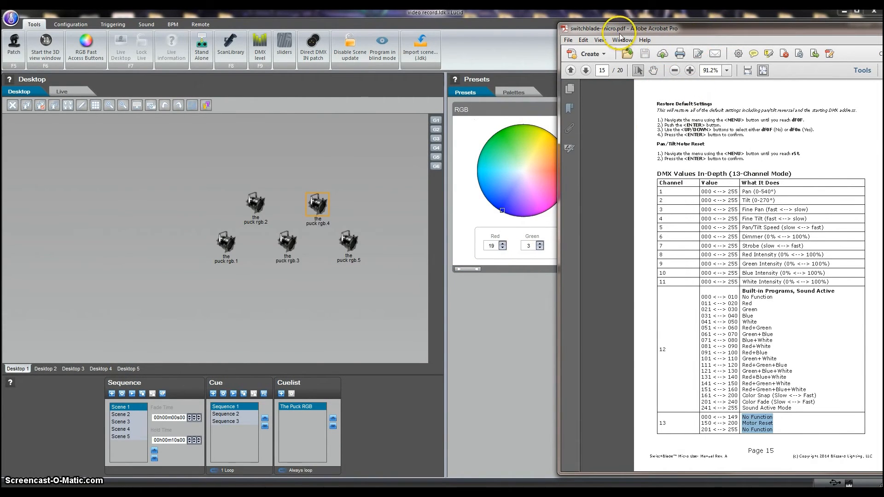
left_click_drag(612, 28, 883, 29)
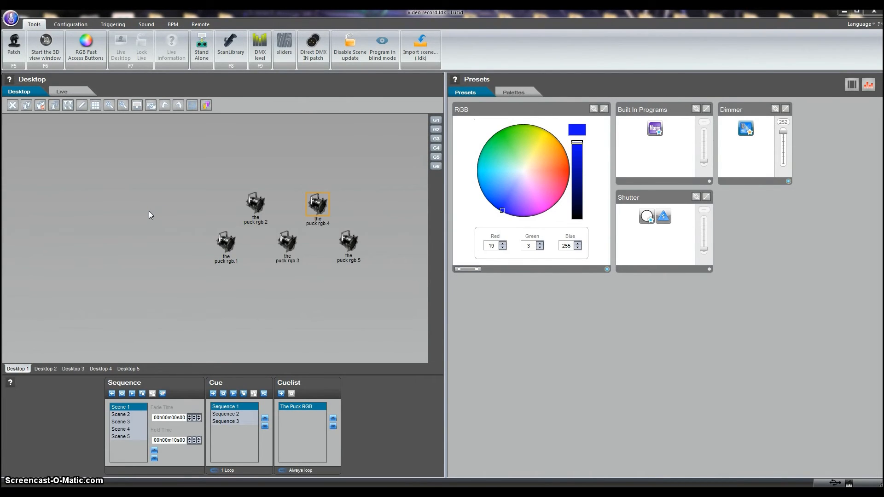
Step: Open the patch manager and select the switchblade micro 2 profile in the blizzard lighting folder
left_click(14, 46)
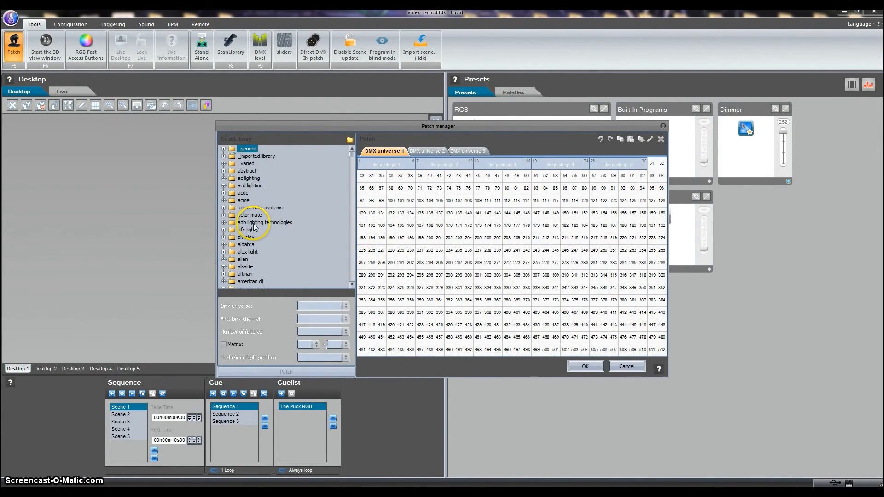
scroll(254, 226, "down", 4)
scroll(254, 228, "down", 8)
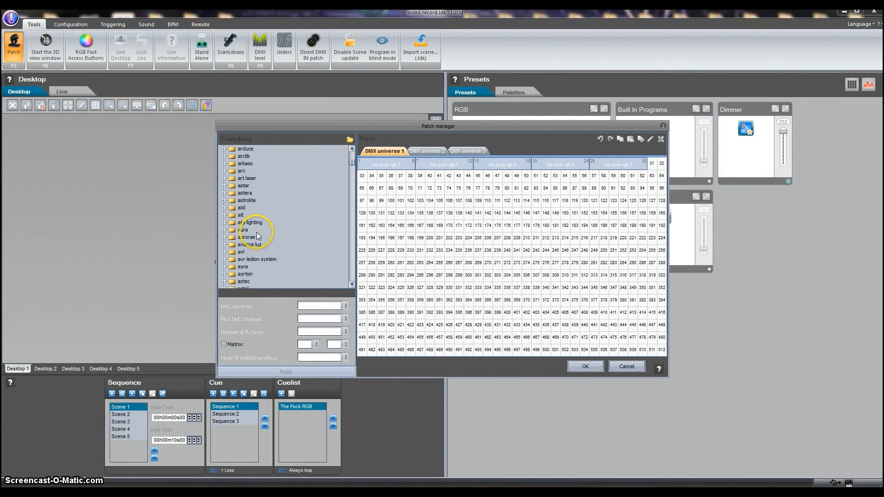
double_click(256, 222)
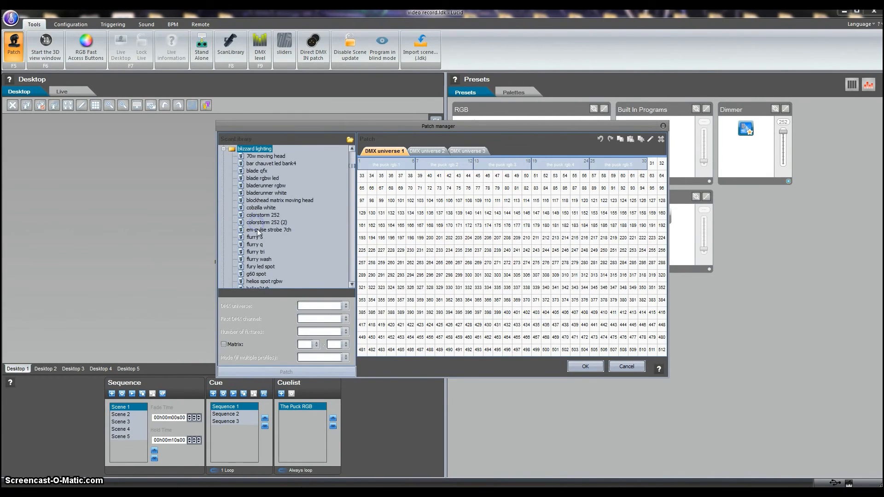
left_click(263, 240)
scroll(264, 242, "down", 15)
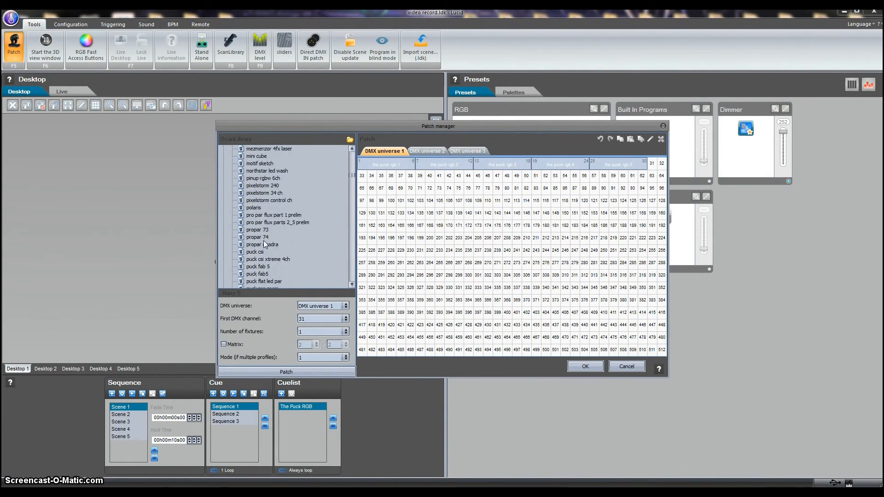
scroll(263, 240, "down", 3)
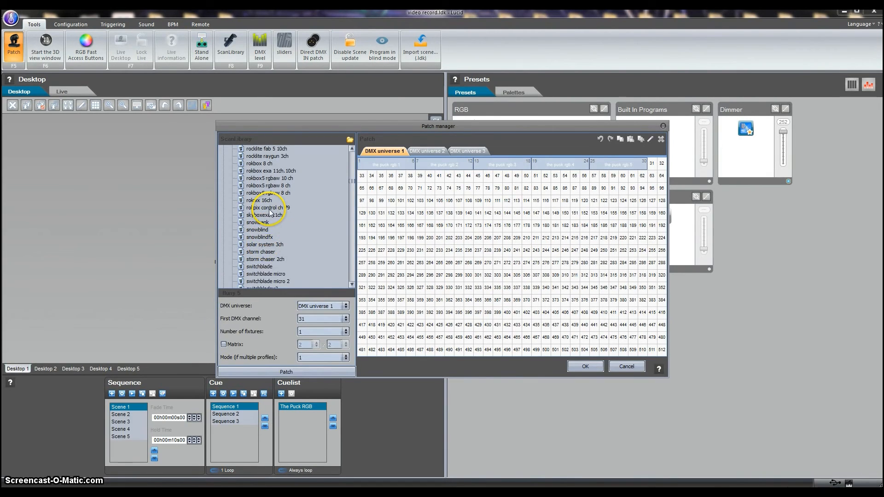
left_click(275, 243)
left_click(273, 237)
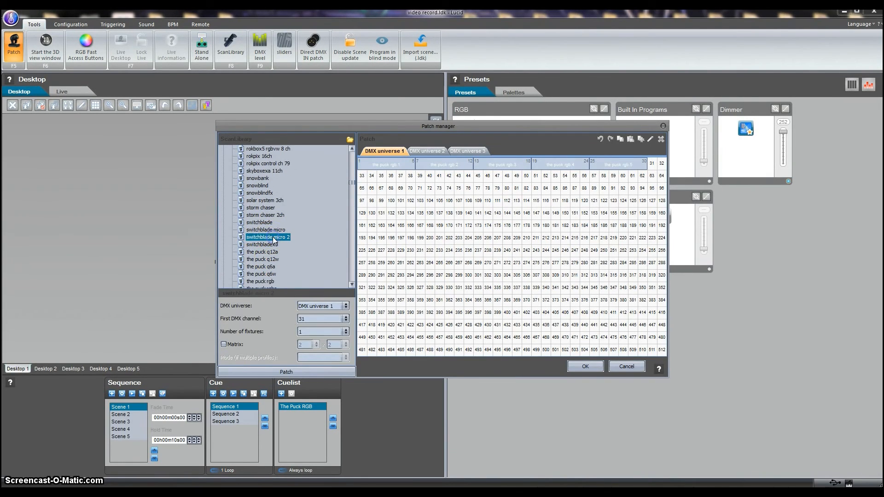
Step: Patch one switchblade micro 2 from channel 31 of DMX universe 1 and place its icon above the puck fixtures
left_click(346, 332)
left_click(329, 357)
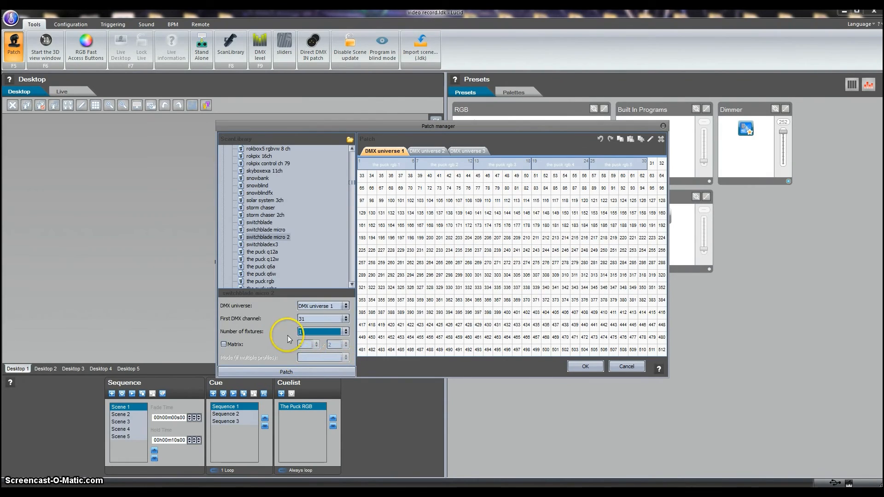
left_click(302, 371)
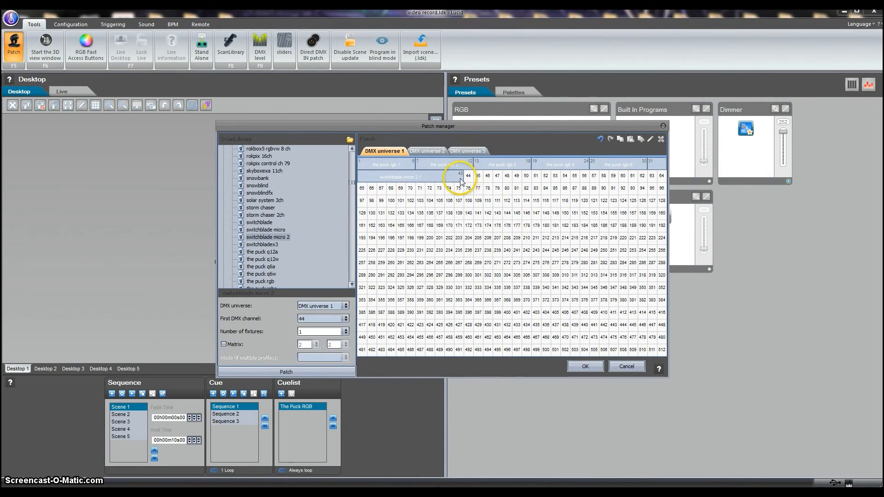
left_click(586, 367)
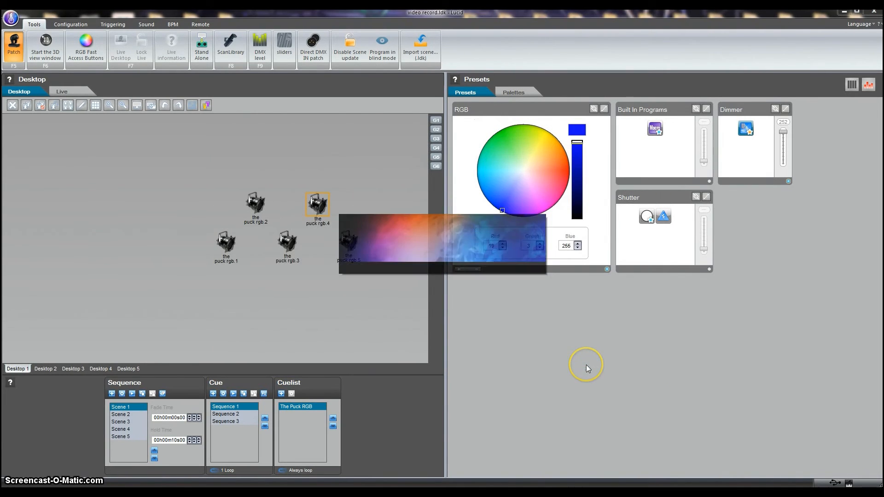
left_click_drag(6, 119, 360, 151)
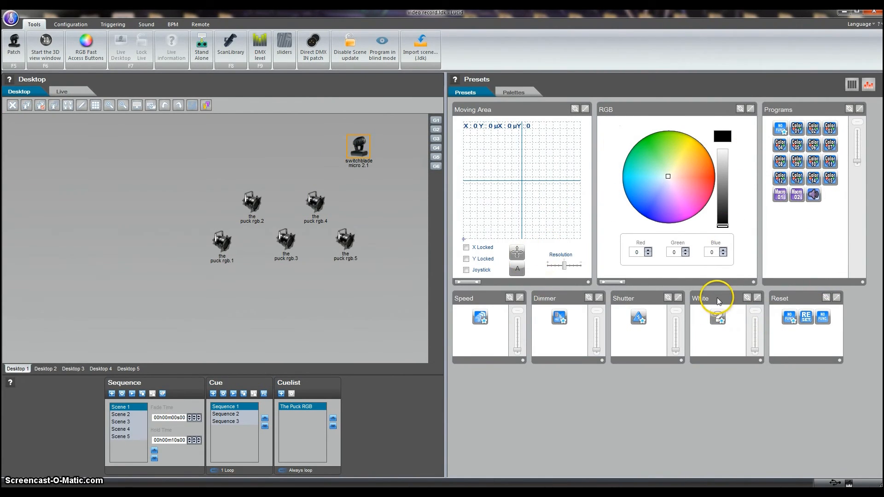
Step: Aim the moving head at about X 113, Y 148 and mix a pale mint color at full RGB brightness
left_click_drag(518, 252, 528, 163)
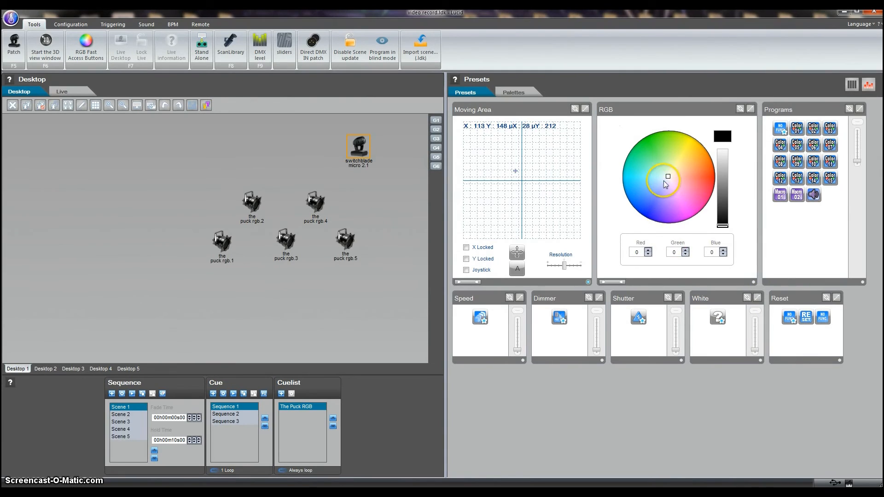
mouse_move(664, 183)
left_mouse_down()
mouse_move(657, 178)
mouse_move(689, 197)
mouse_move(669, 154)
mouse_move(661, 173)
left_mouse_up()
left_click_drag(715, 212, 723, 225)
left_click_drag(721, 175, 723, 148)
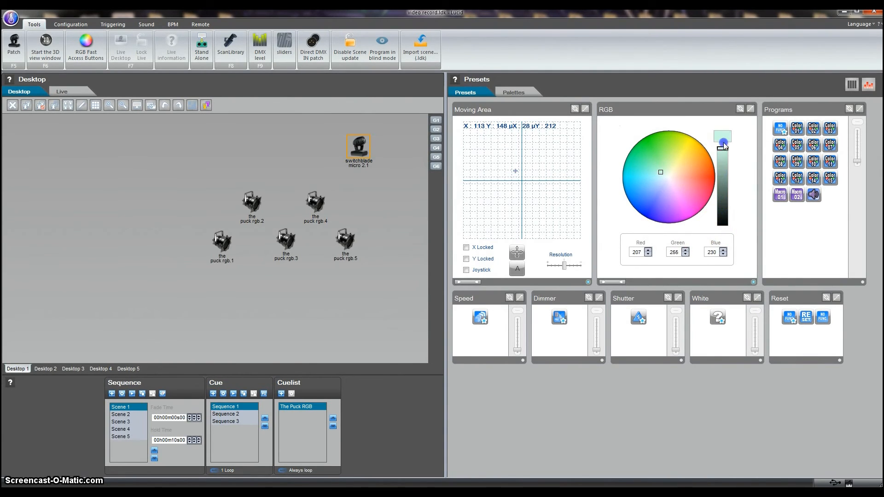
Step: Set the moving head's dimmer to 255, try other hues on the color wheel and fade the RGB values to 0
left_click(561, 317)
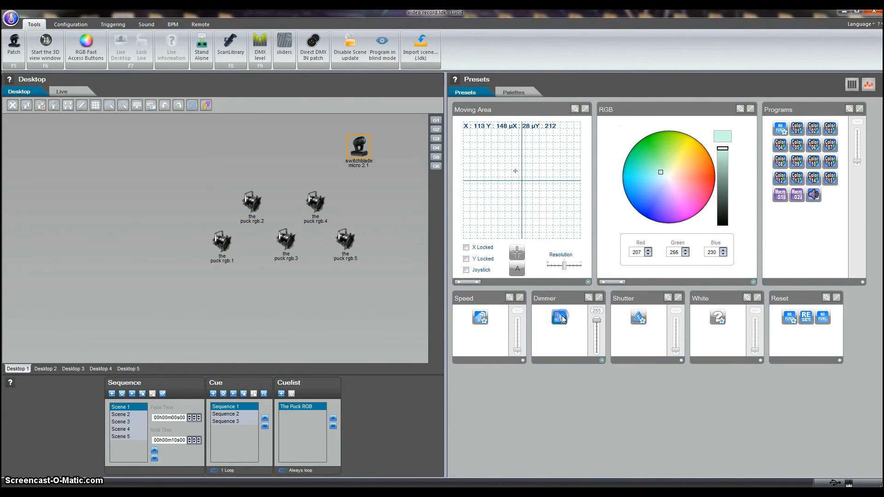
left_click(662, 174)
mouse_move(663, 174)
left_mouse_down()
mouse_move(690, 201)
mouse_move(667, 151)
left_mouse_up()
mouse_move(683, 192)
left_mouse_down()
mouse_move(658, 167)
mouse_move(693, 153)
mouse_move(679, 184)
mouse_move(711, 169)
mouse_move(732, 231)
left_mouse_up()
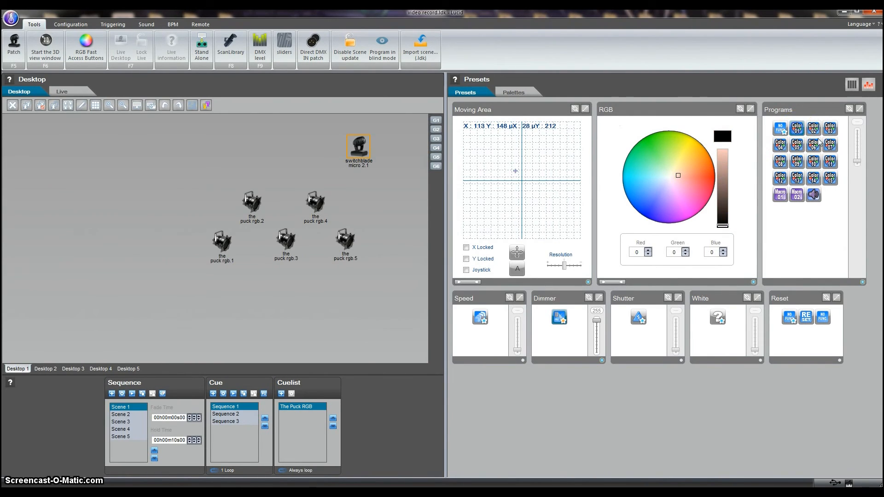
Step: Test several of the Color 01 to Color 07 presets in the moving head's Programs channel
left_click(784, 149)
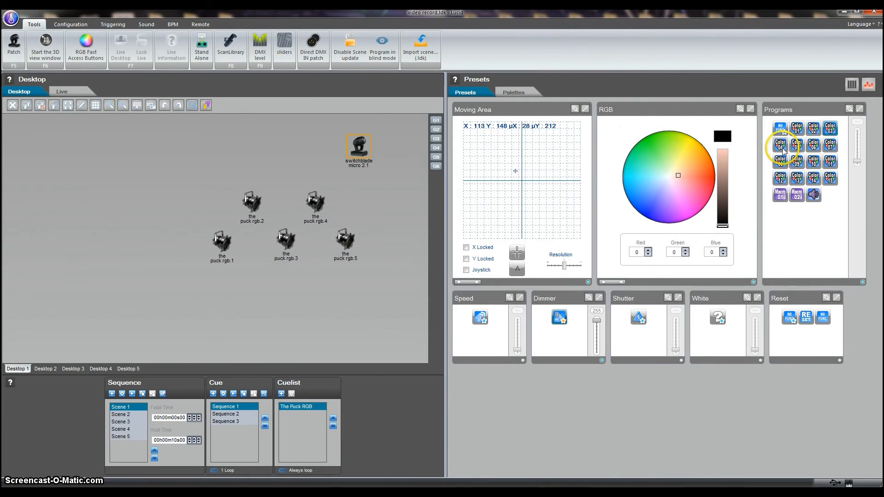
left_click(876, 167)
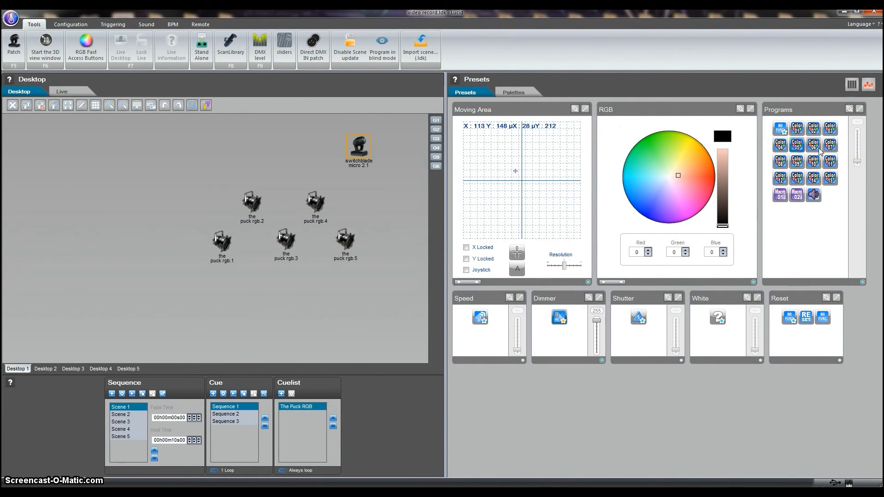
left_click(796, 128)
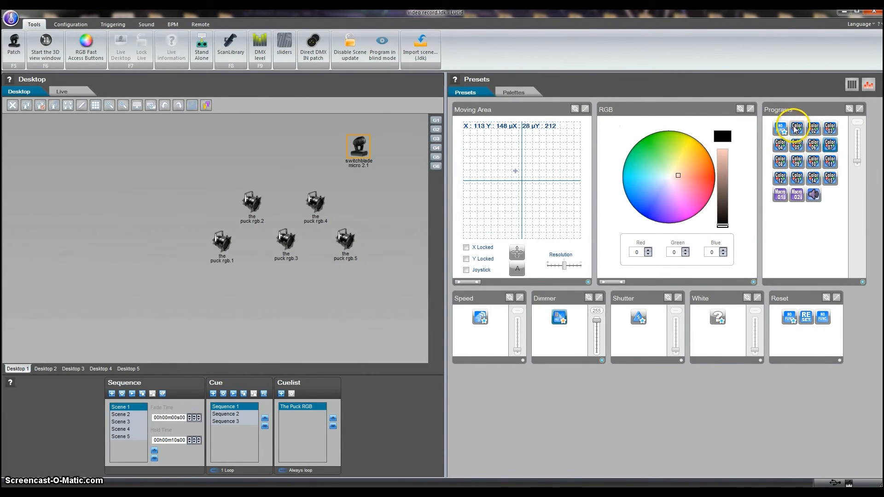
left_click(814, 129)
left_click(783, 144)
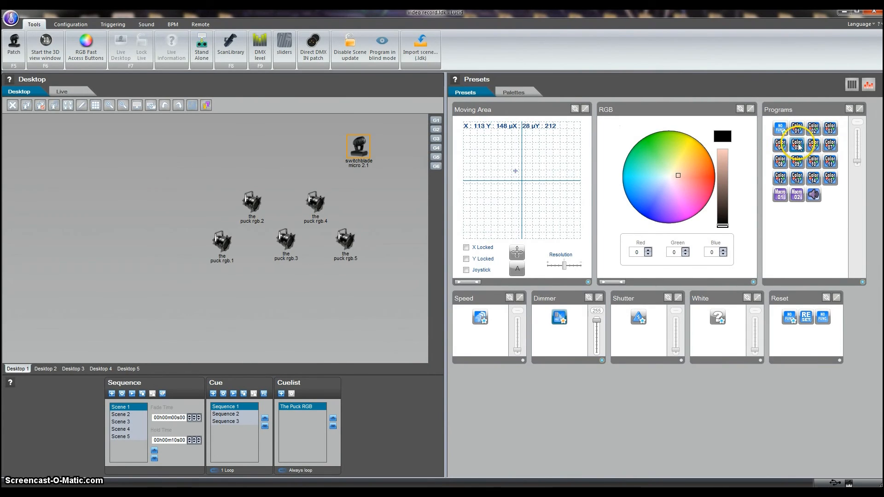
left_click(810, 151)
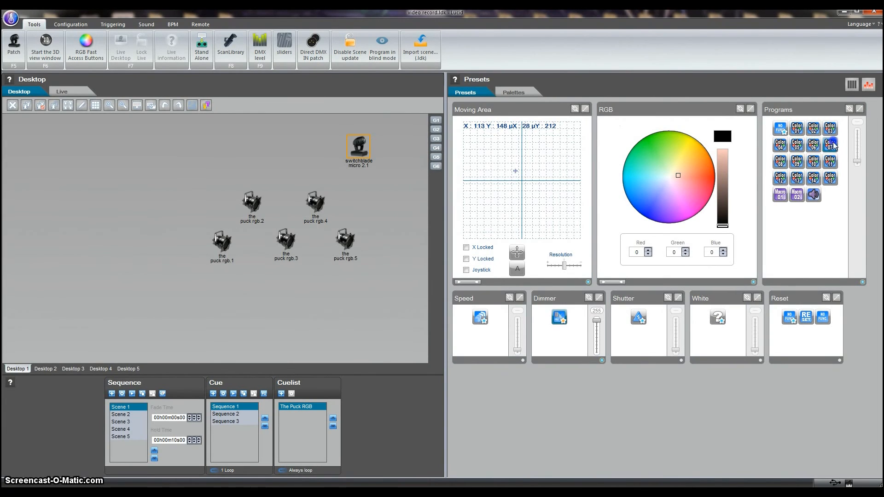
Step: Test the sound-active, Macro 02 and Macro 01 presets with their level adjustment, leaving the Programs channel switched off
left_click(816, 196)
left_click(797, 195)
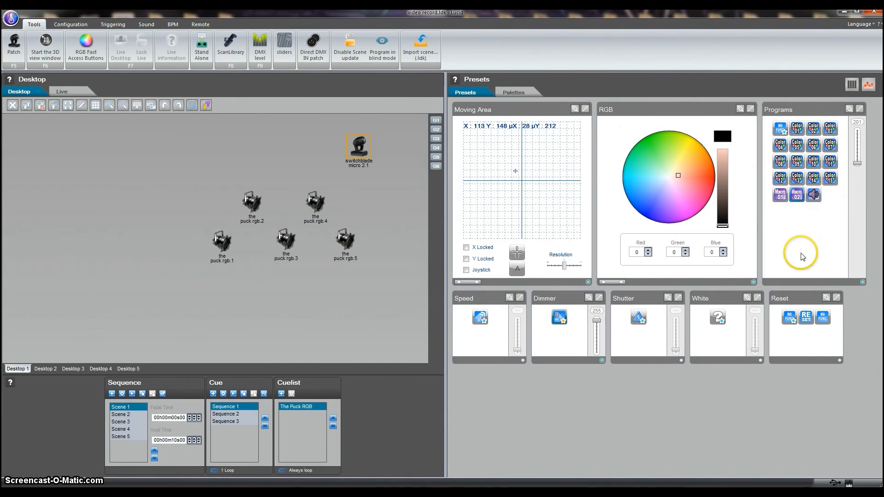
left_click_drag(858, 163, 859, 156)
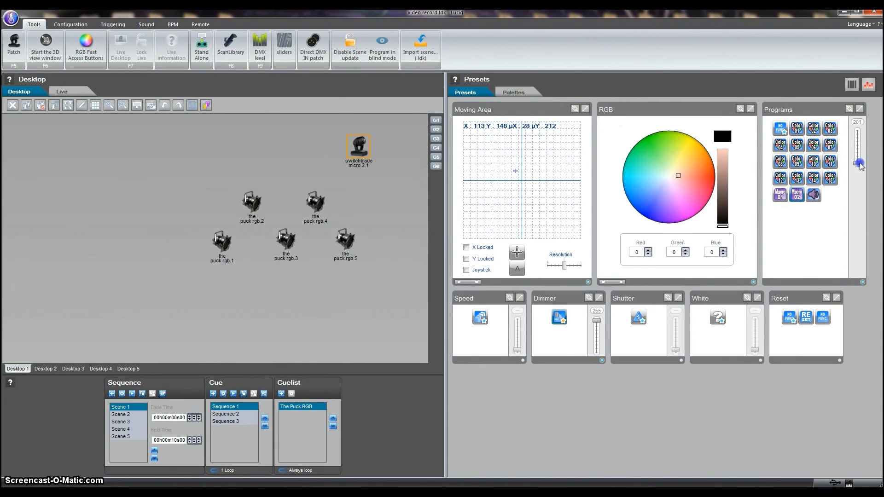
left_click_drag(860, 167, 859, 140)
left_click(792, 198)
left_click(782, 198)
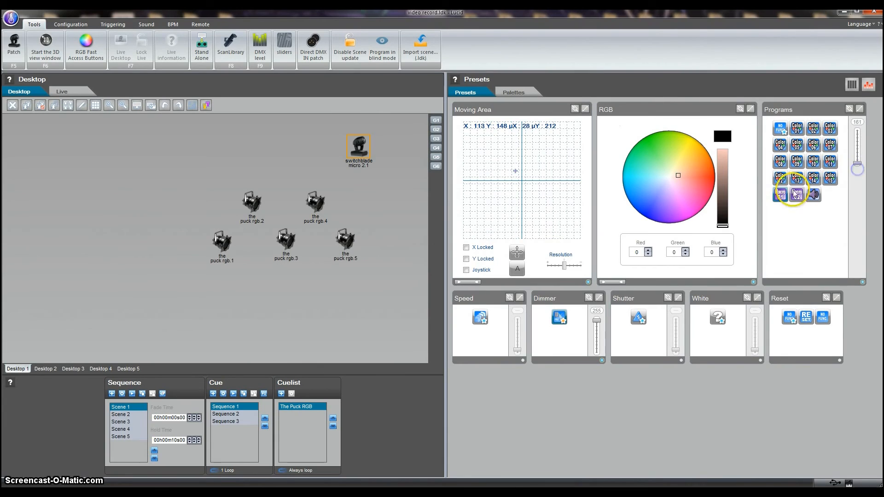
left_click(777, 195)
Step: Test the Shutter and White channels at varying levels, switching each one off after its test
left_click(636, 318)
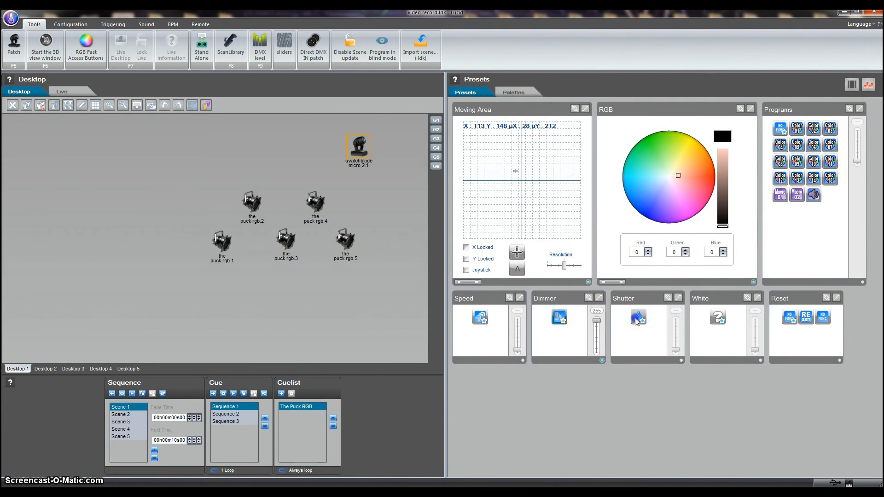
left_click_drag(675, 351, 679, 336)
left_click(638, 316)
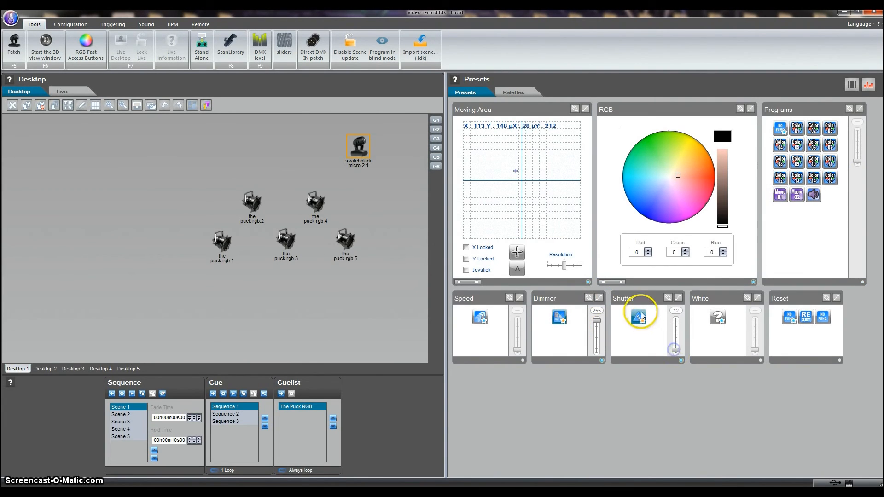
left_click(719, 318)
left_click(756, 346)
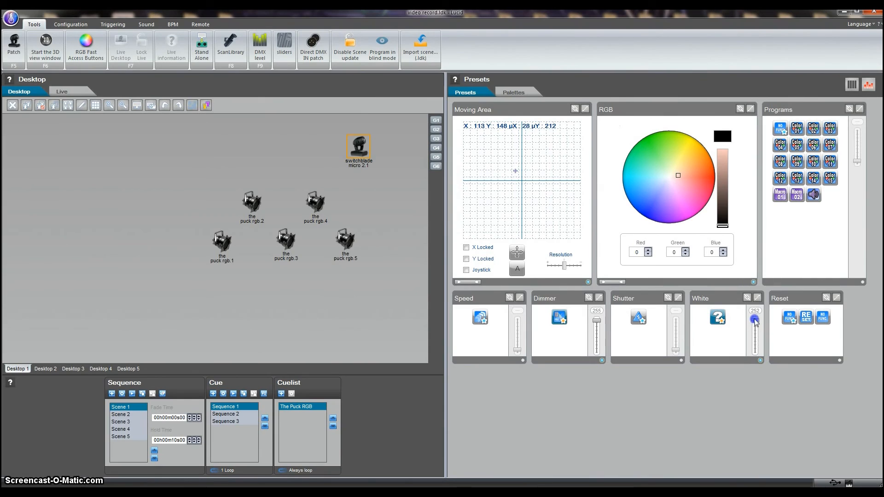
left_click_drag(756, 339, 752, 312)
left_click(719, 319)
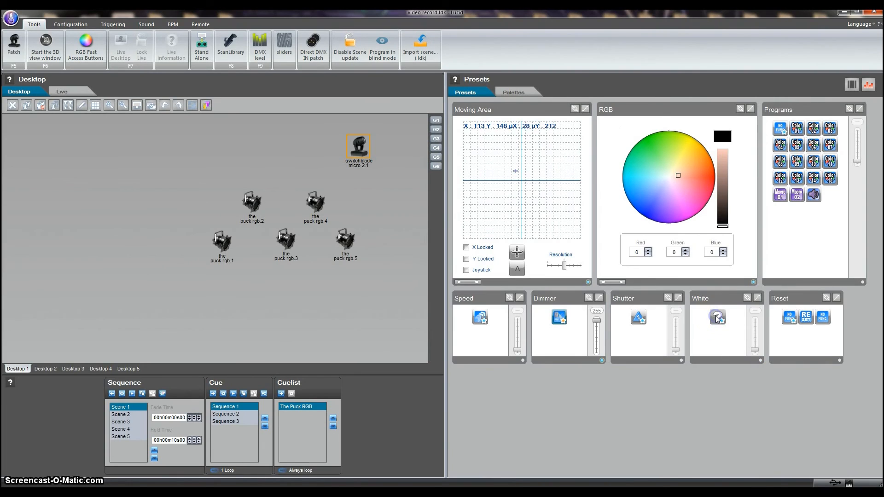
Step: Test the Speed channel by raising its level from 0, and switch it off
left_click(479, 320)
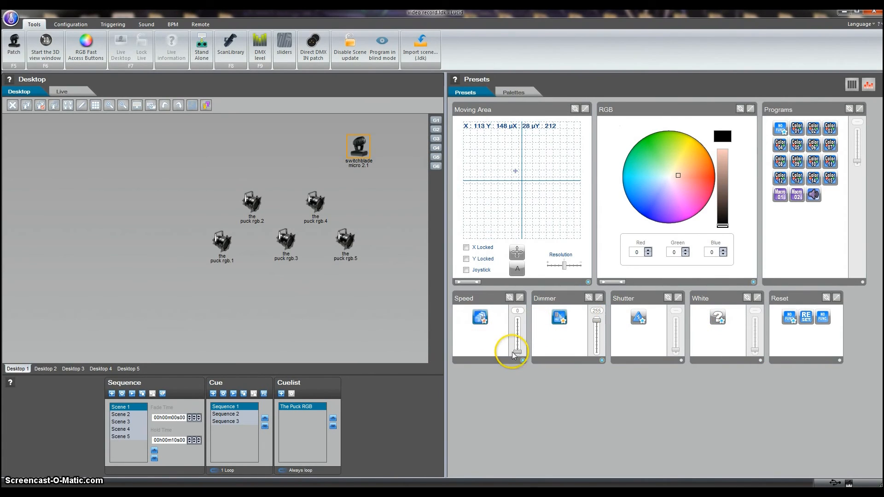
left_click_drag(515, 353, 516, 315)
left_click(479, 316)
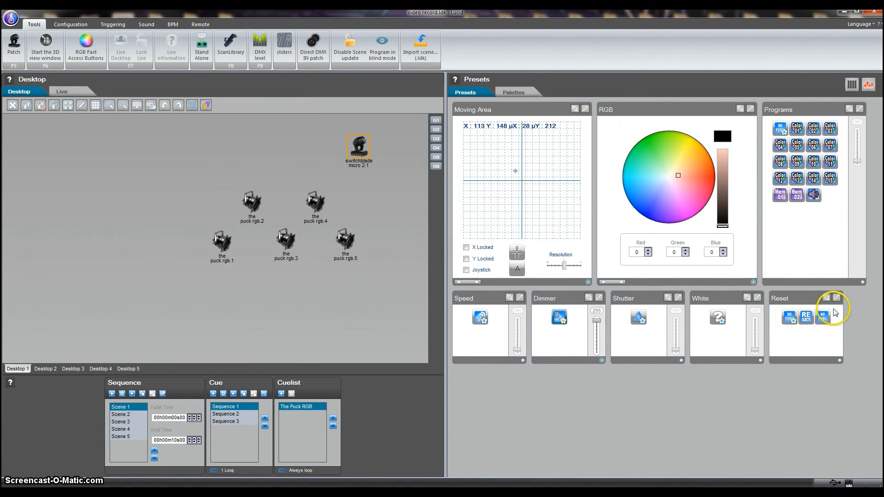
Step: Trigger the Reset preset on the Reset channel, try the first No Function preset and leave the channel switched off
left_click(807, 318)
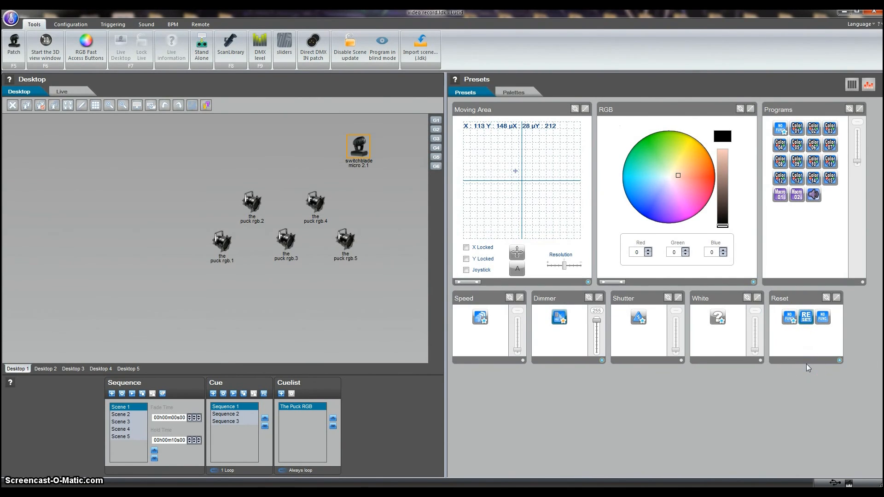
left_click(809, 329)
left_click(806, 328)
left_click(790, 318)
left_click(801, 382)
left_click(788, 320)
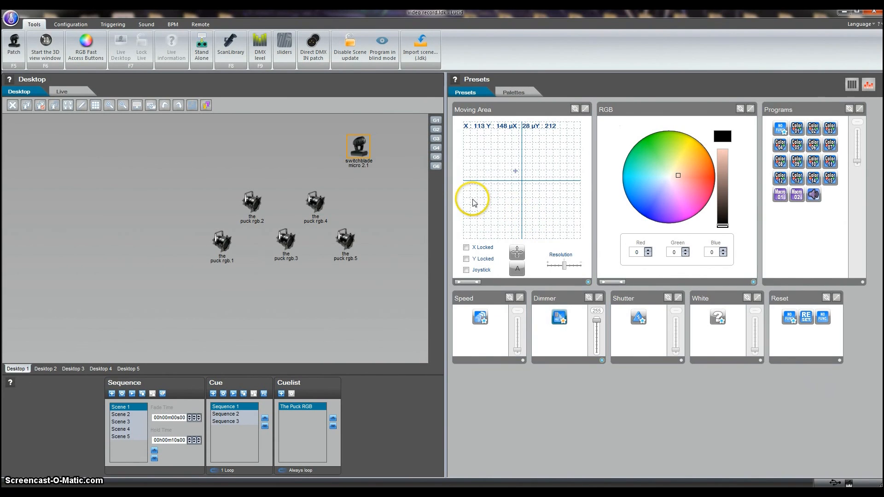
Step: Move the moving head's icon slightly farther from the puck fixtures on the desktop and reselect it
left_click_drag(366, 151, 385, 144)
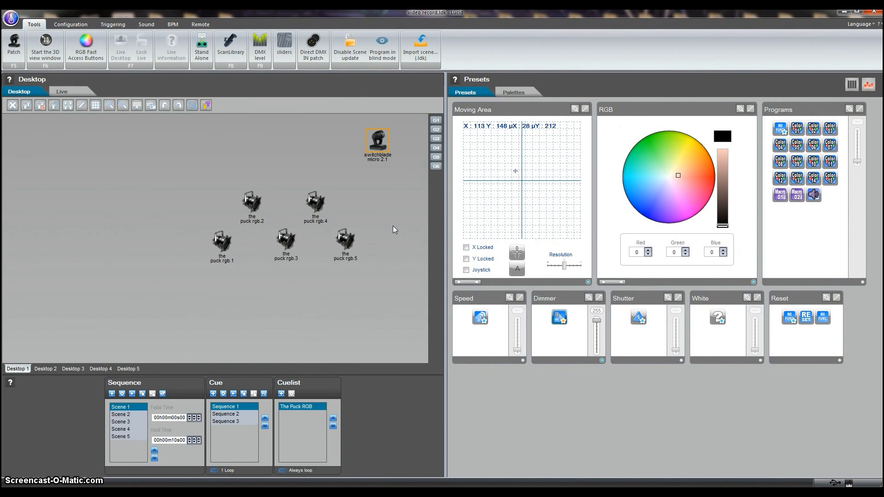
left_click_drag(367, 147, 404, 161)
left_click(342, 124)
left_click(417, 175)
left_click(376, 139)
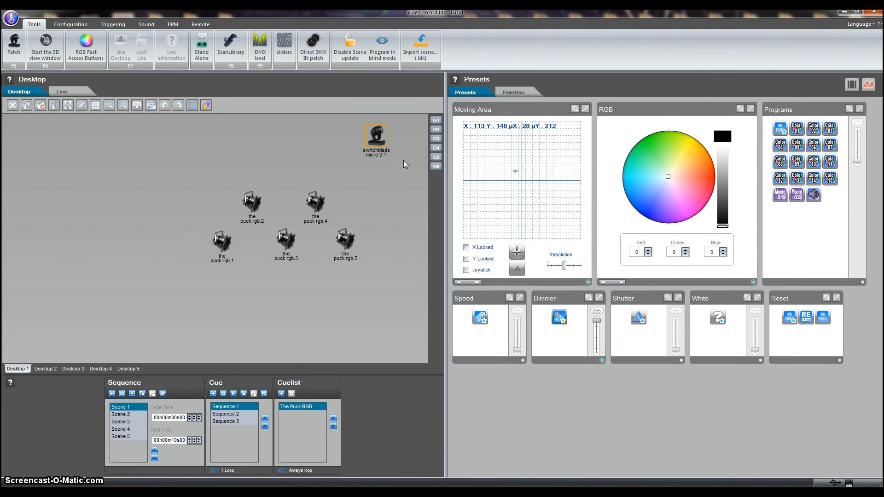
left_click(404, 178)
left_click_drag(351, 119, 403, 165)
mouse_move(723, 226)
left_mouse_down()
mouse_move(722, 154)
mouse_move(727, 228)
left_mouse_up()
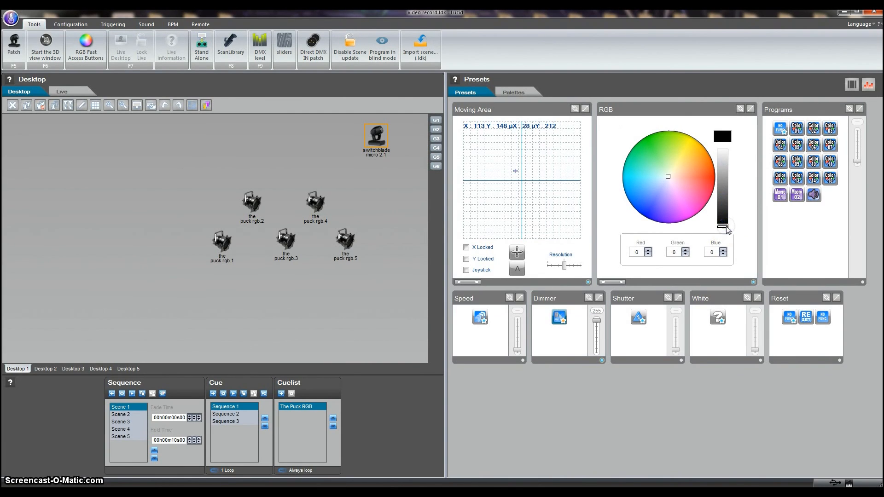